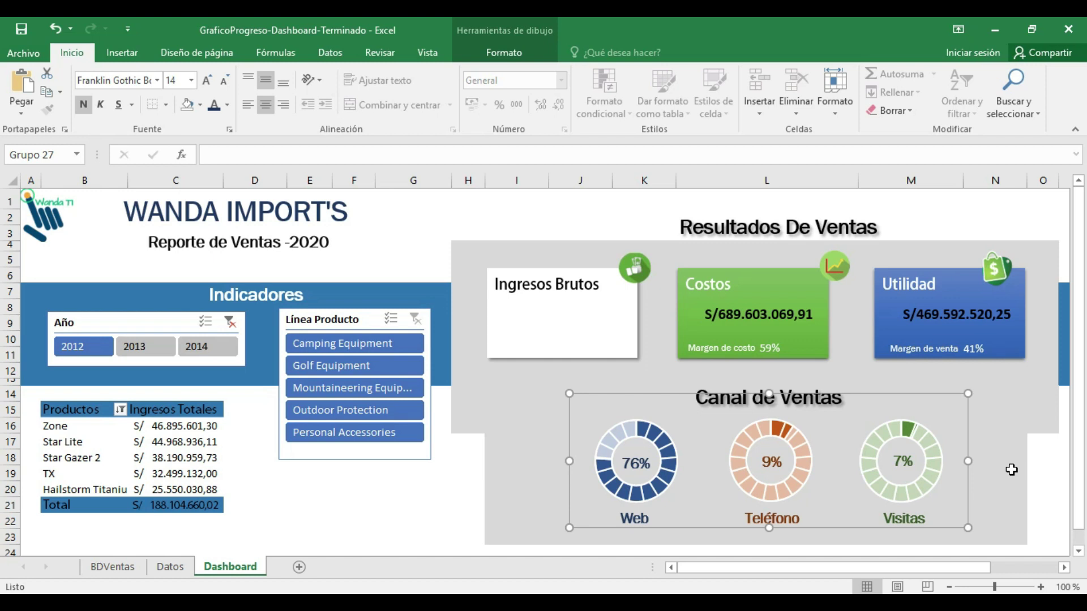
Filter the dashboard to Mountaineering Equipment with the Línea Producto slicer.
click(340, 410)
click(348, 433)
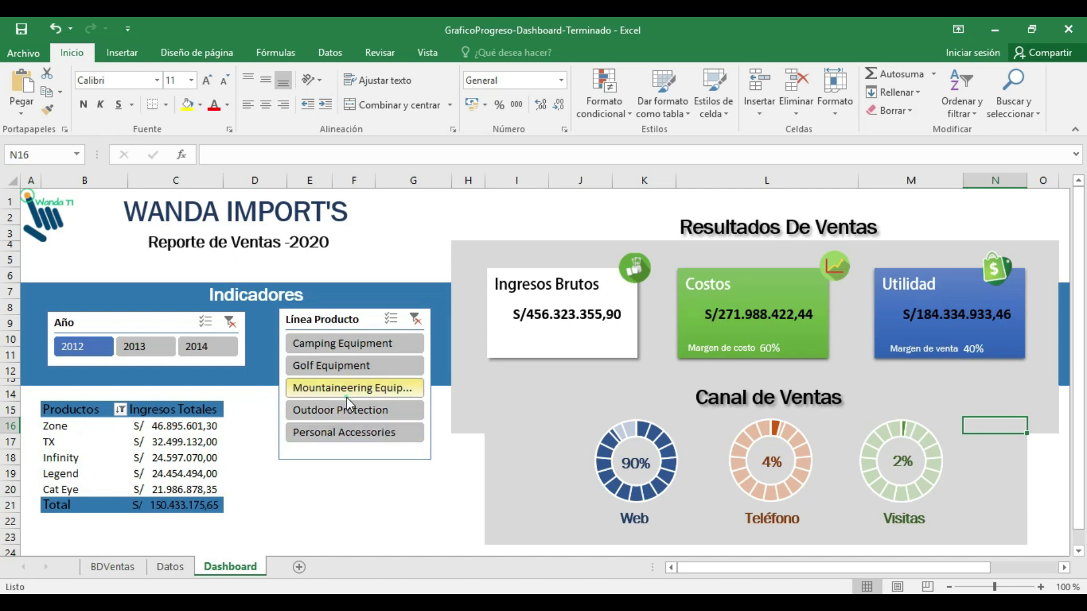
click(346, 397)
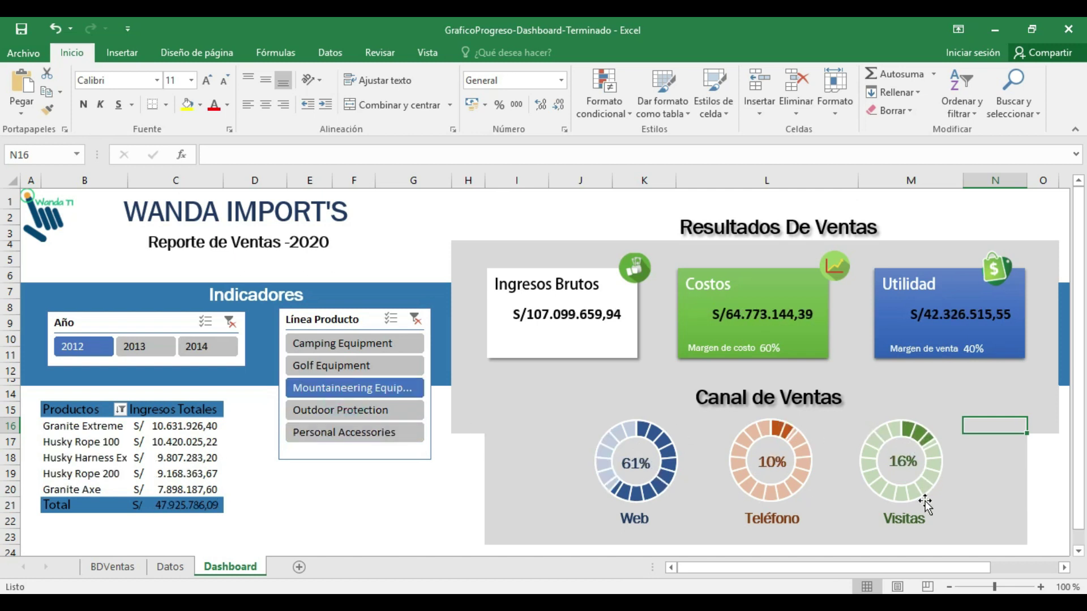
Select the Canal de Ventas title box, then return to an empty sheet cell.
click(600, 415)
click(695, 398)
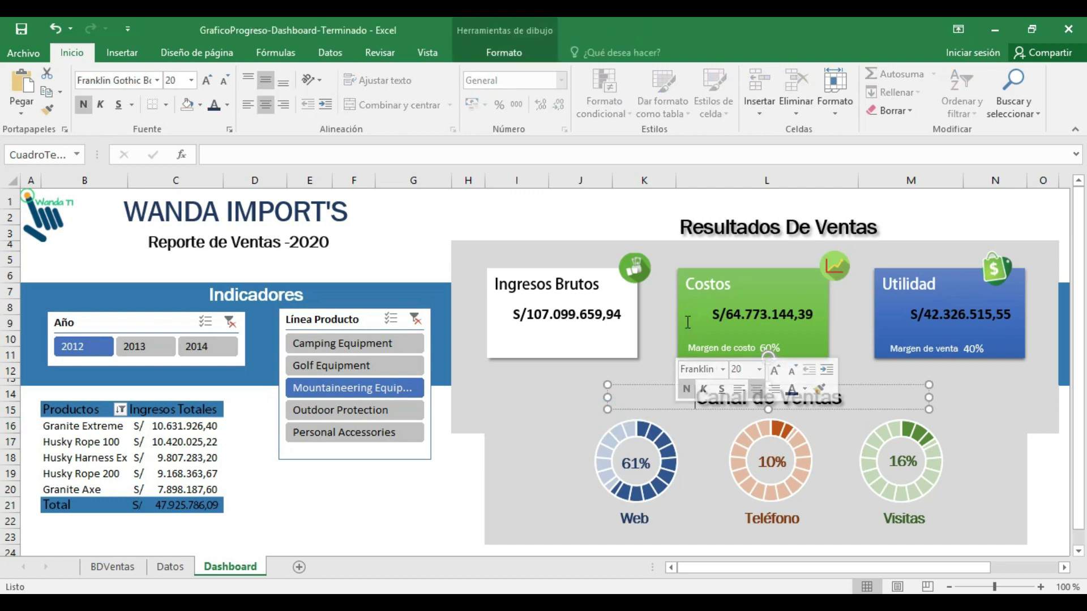
click(515, 257)
click(555, 458)
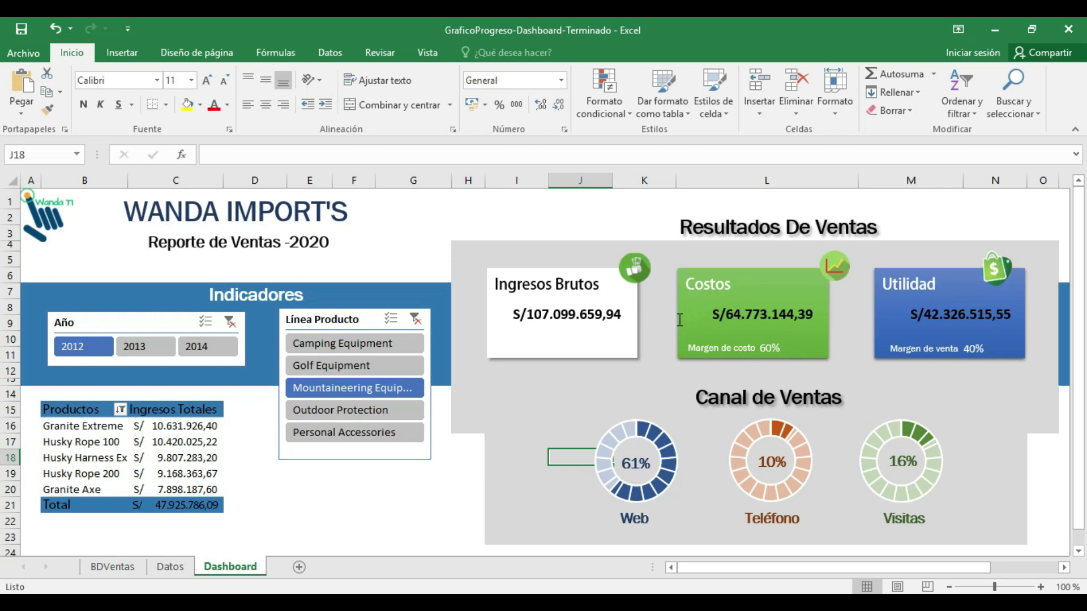
Filter the dashboard to Golf Equipment, then clear the Línea Producto slicer filter.
click(558, 410)
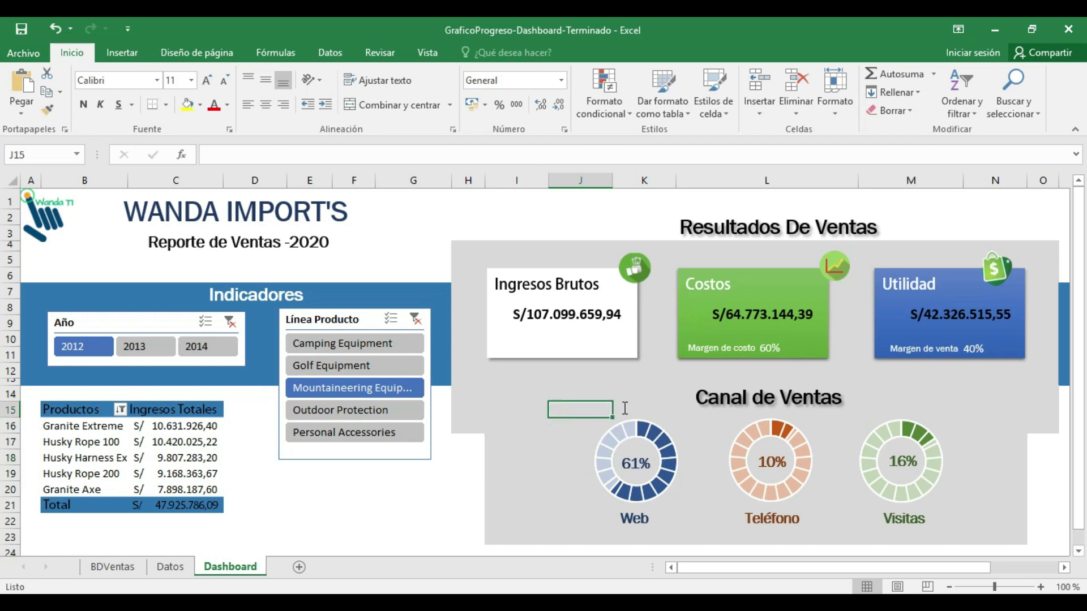
click(362, 366)
click(414, 334)
Cycle the slicer through Camping, Mountaineering, Outdoor Protection, Camping and Golf, ending on Mountaineering Equipment.
click(368, 351)
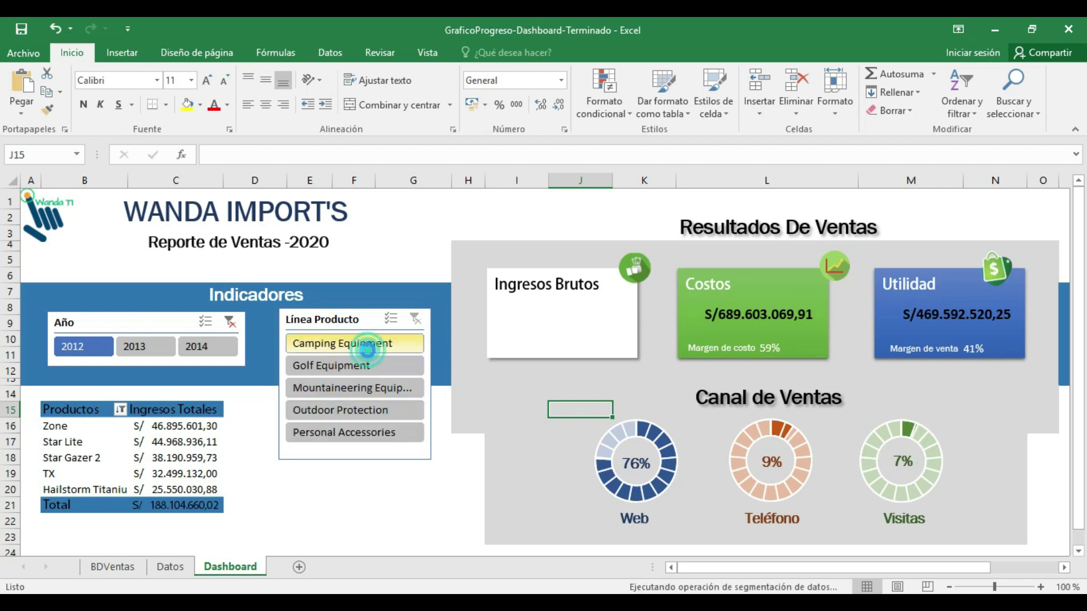
click(361, 389)
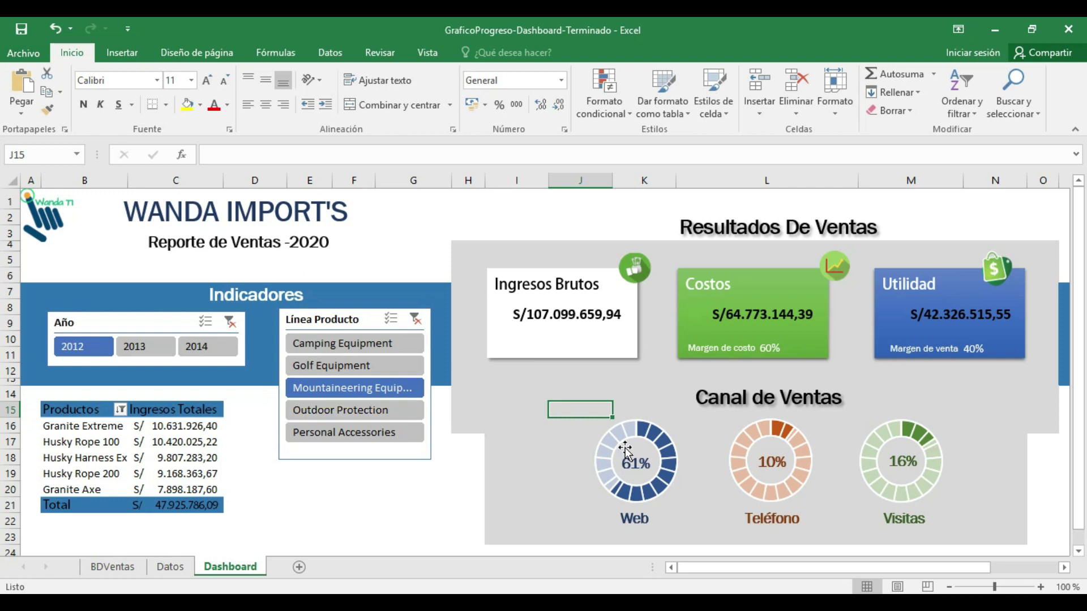
click(405, 410)
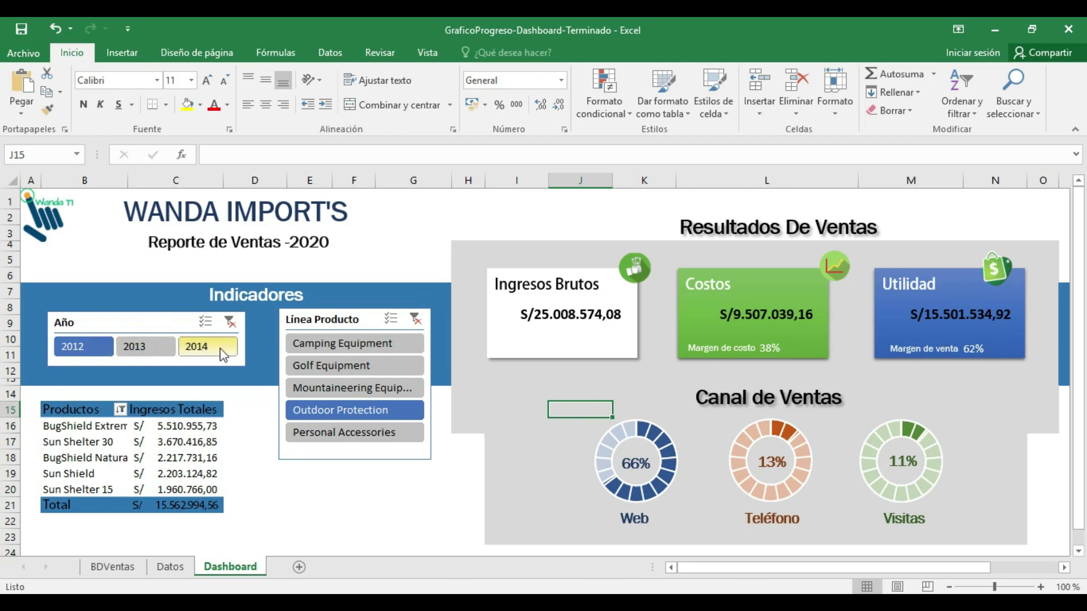
click(339, 344)
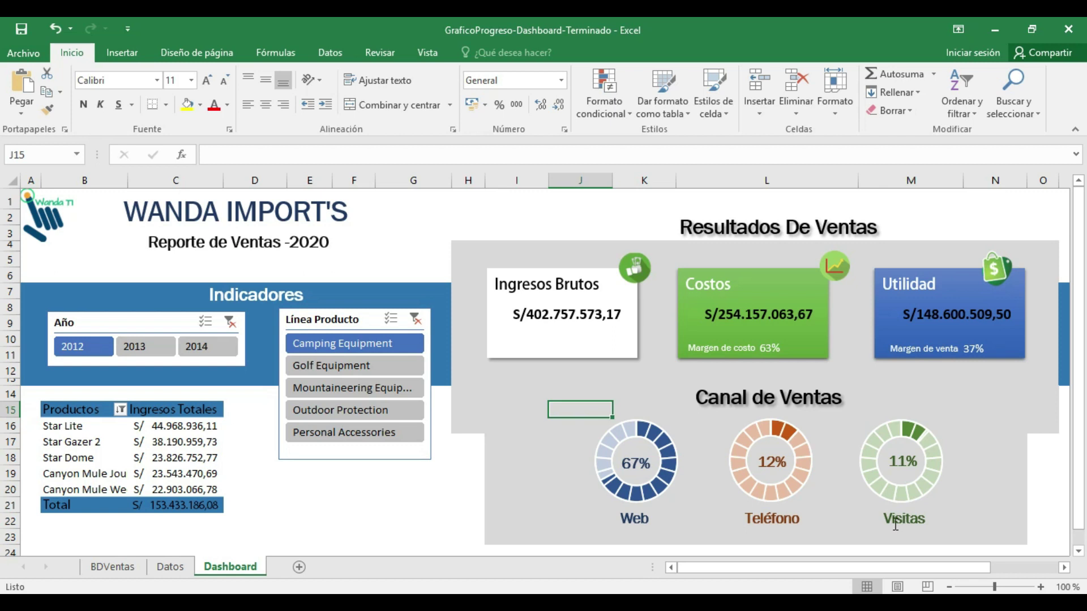
click(392, 368)
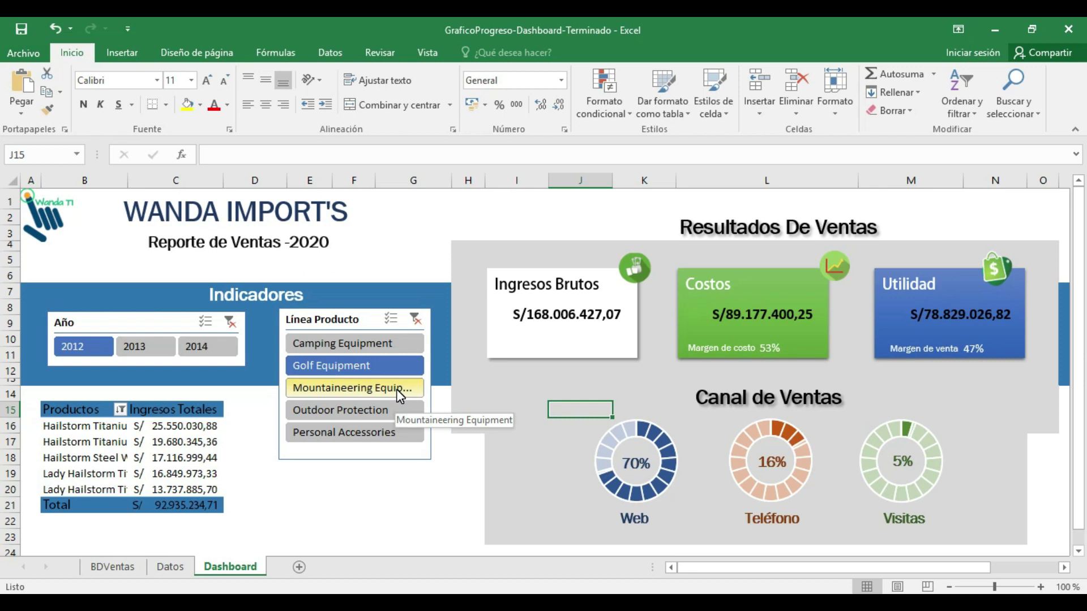
click(398, 392)
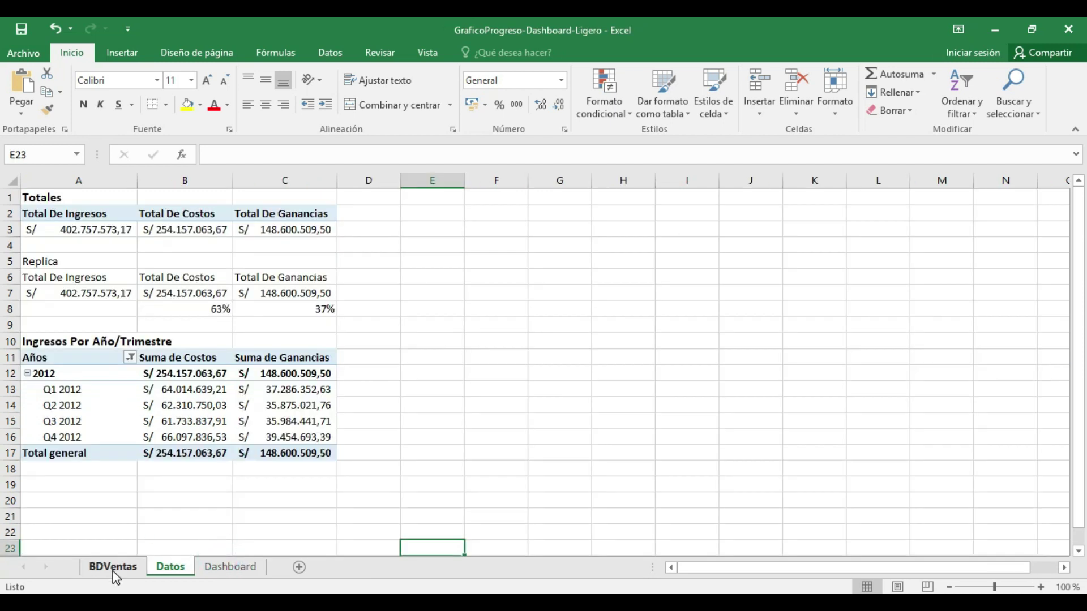
Glance at BDVentas, then mark the empty Tipo de Ventas area on the Dashboard.
click(113, 567)
click(227, 567)
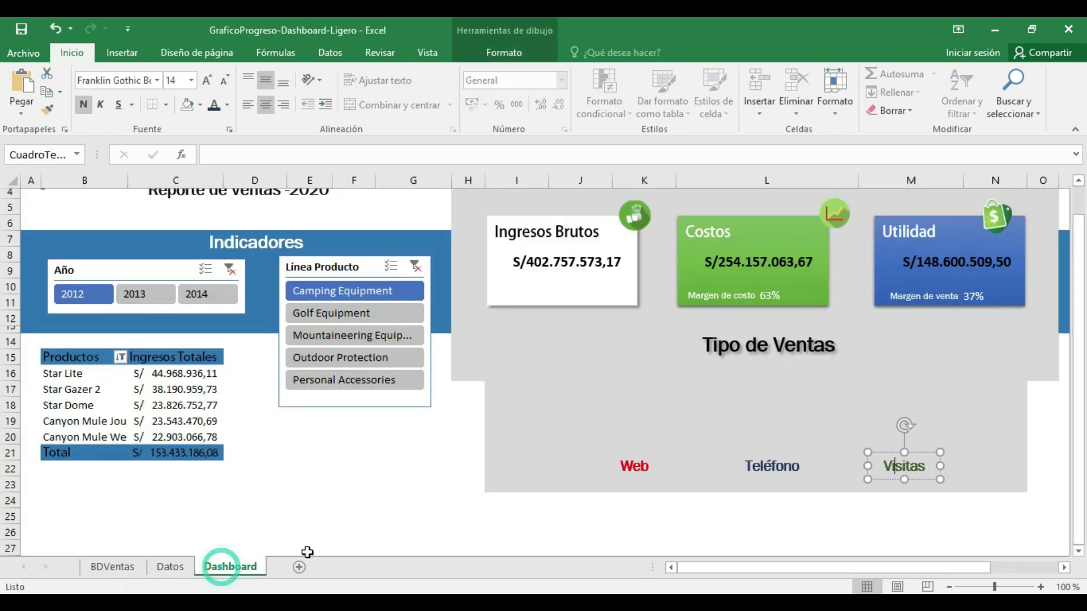
click(747, 432)
mouse_move(591, 344)
mouse_down()
mouse_move(820, 381)
mouse_move(914, 493)
mouse_up()
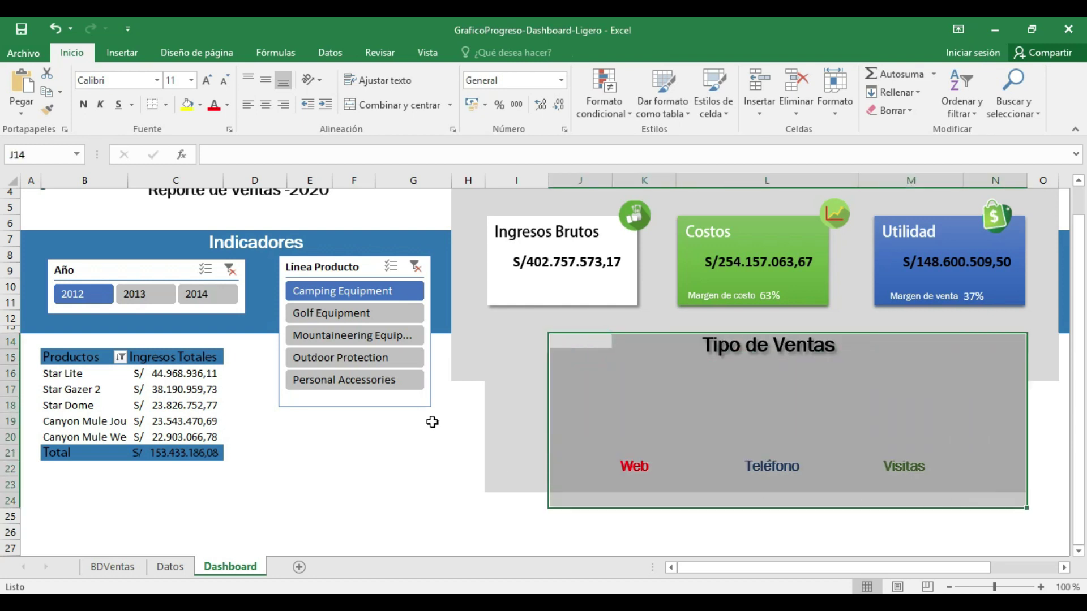
click(419, 440)
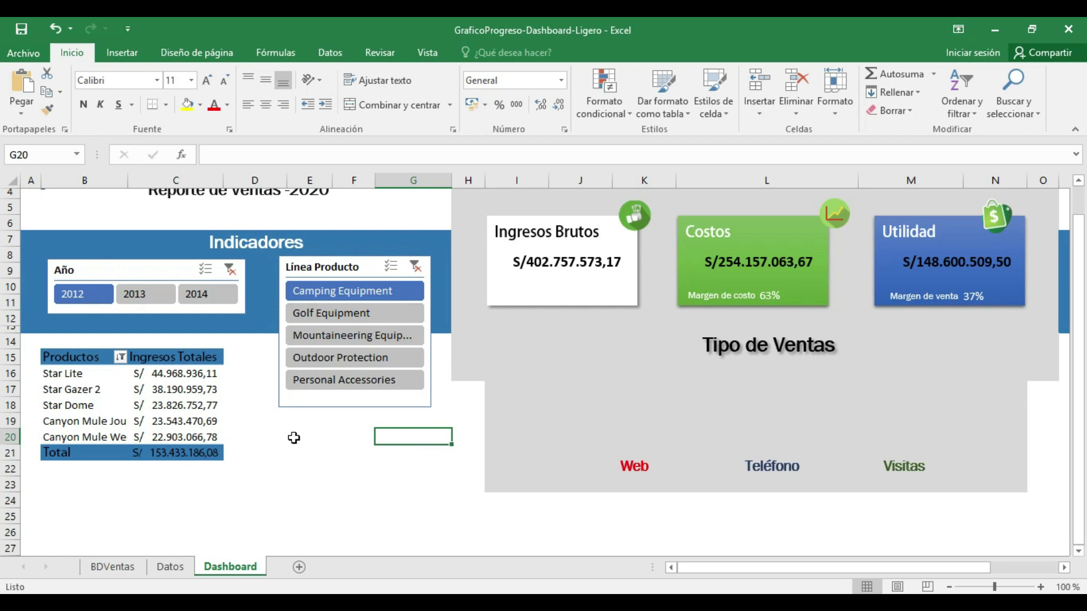
Review the sales records A4:I19 on the BDVentas sheet.
click(122, 567)
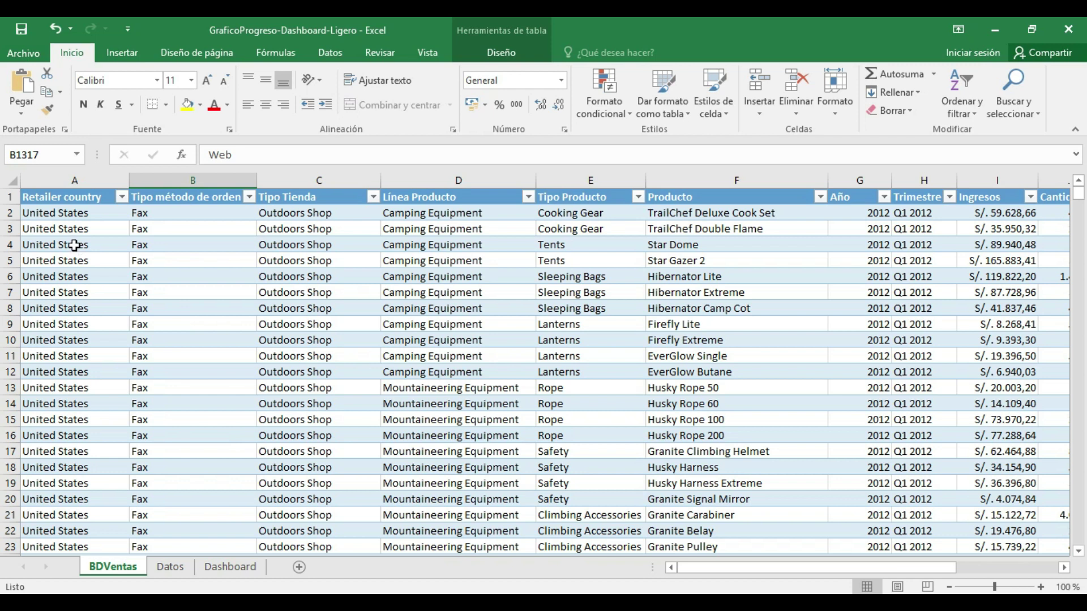
drag(75, 245, 974, 484)
click(928, 482)
click(982, 485)
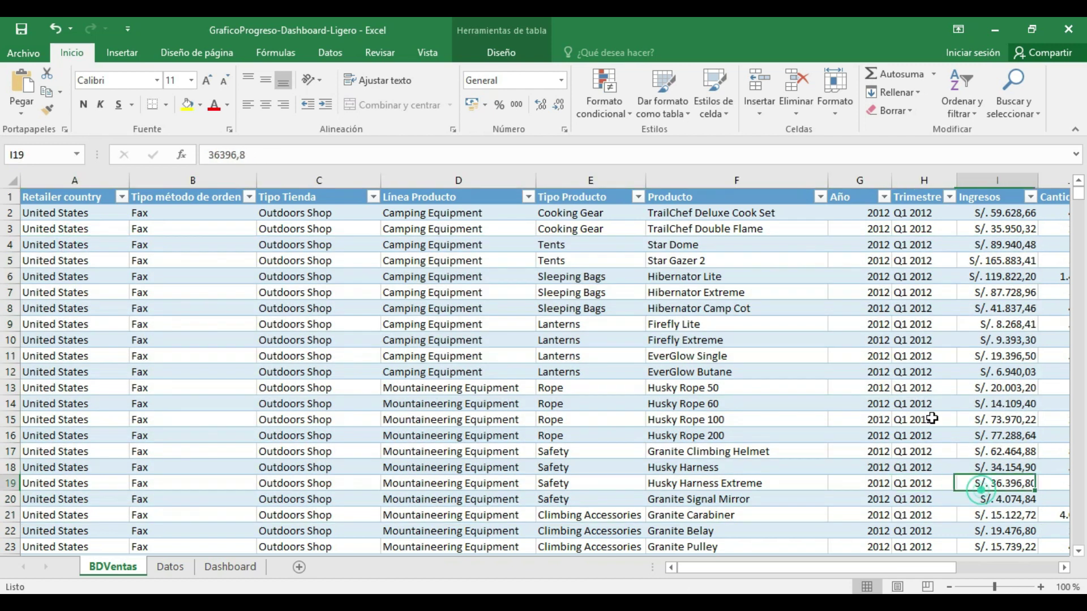
drag(931, 418, 110, 238)
click(113, 240)
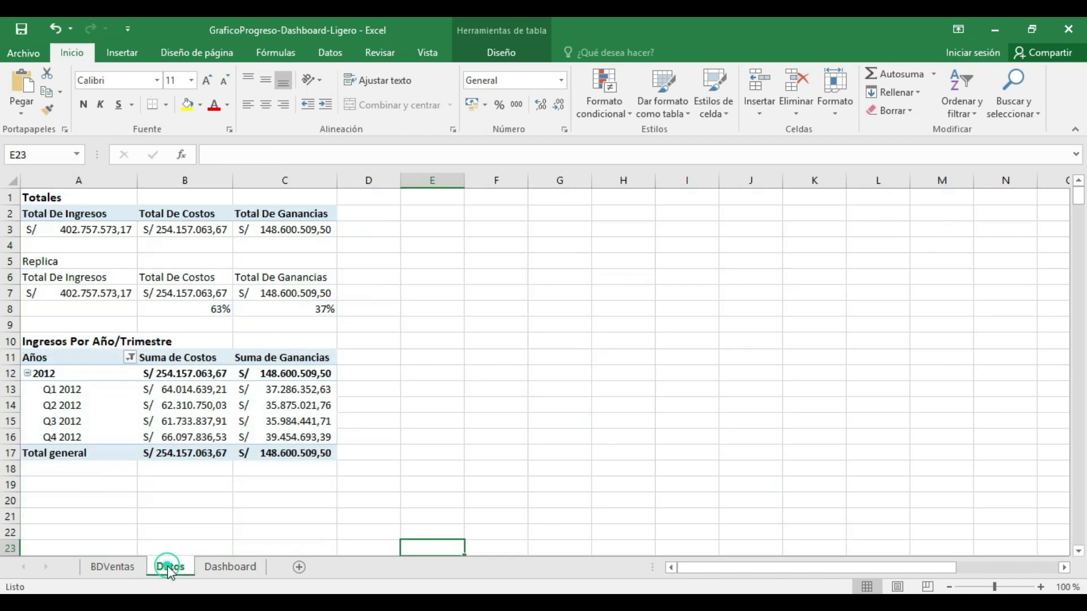
Check the Datos sheet, then return to the top of the Dashboard.
click(170, 567)
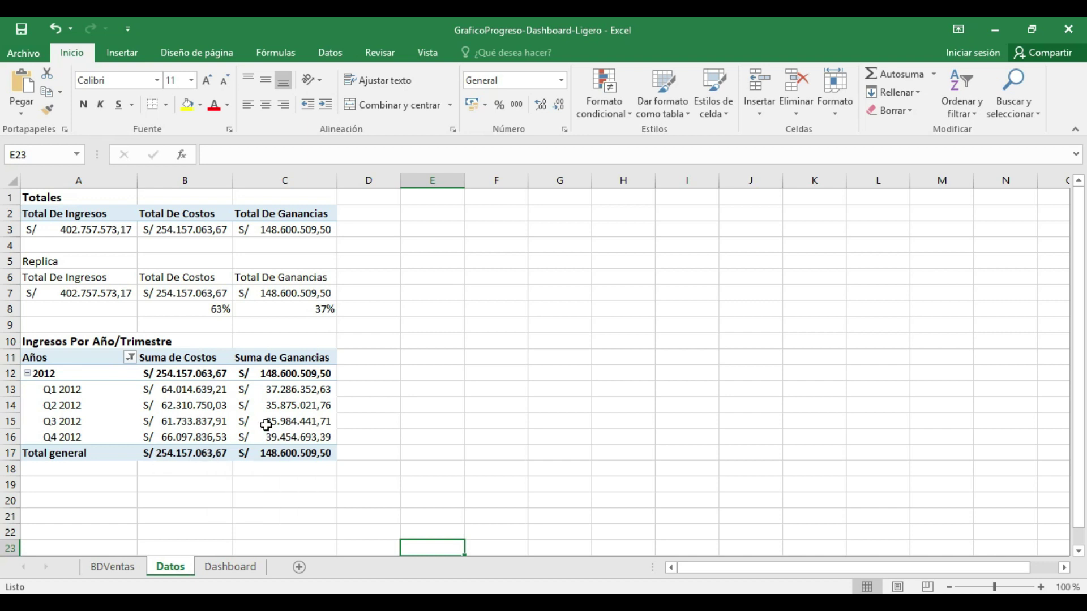
scroll(294, 411, down, 2)
scroll(294, 453, up, 2)
click(230, 566)
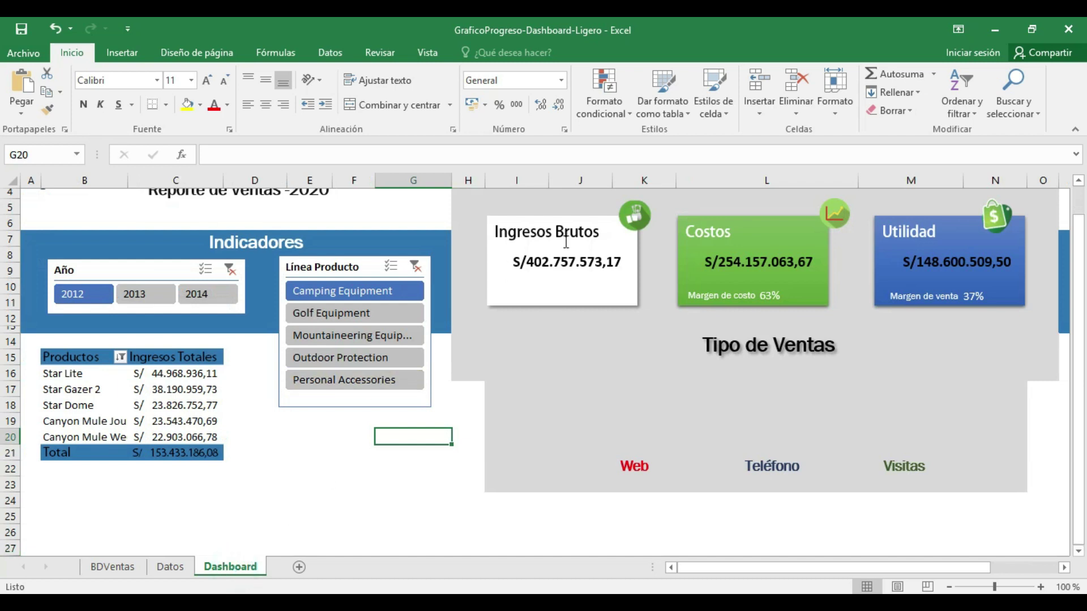
scroll(643, 351, up, 1)
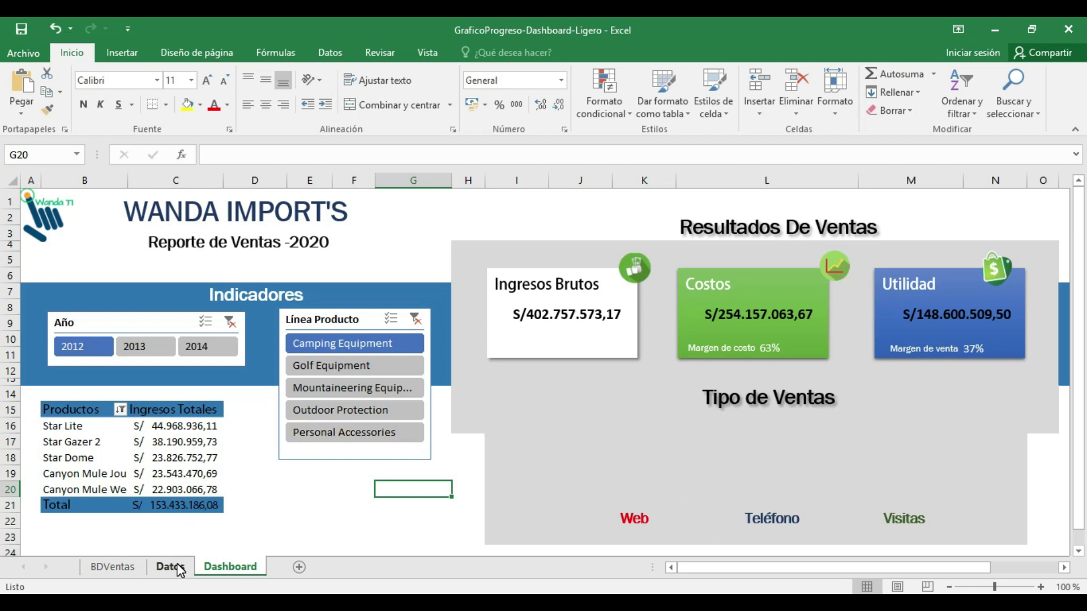
On the Datos sheet, select cell A20 below the existing pivot table.
click(171, 566)
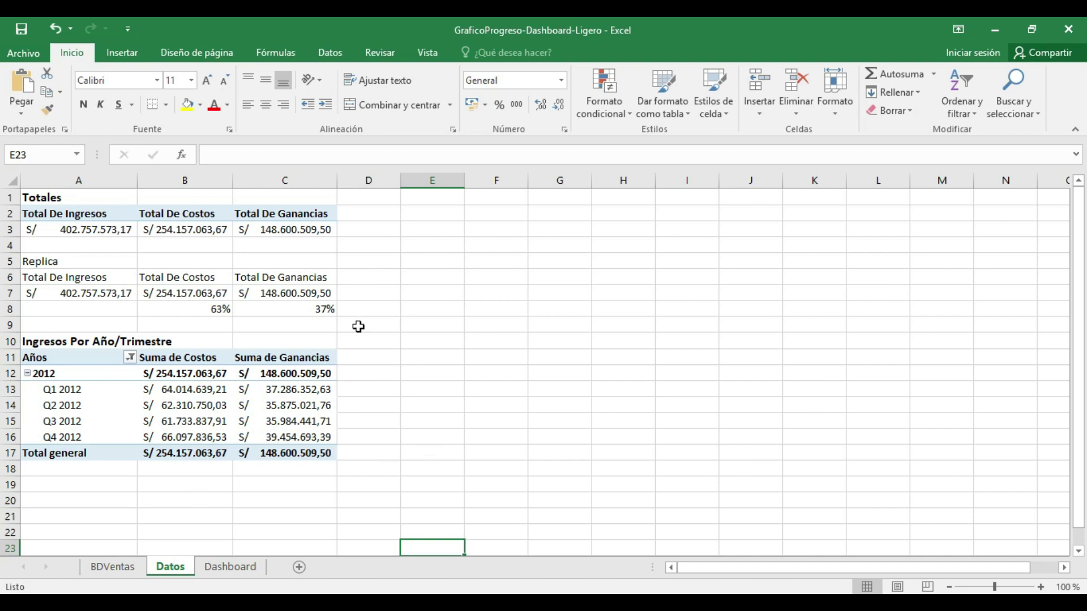
scroll(273, 479, down, 1)
scroll(273, 479, down, 1)
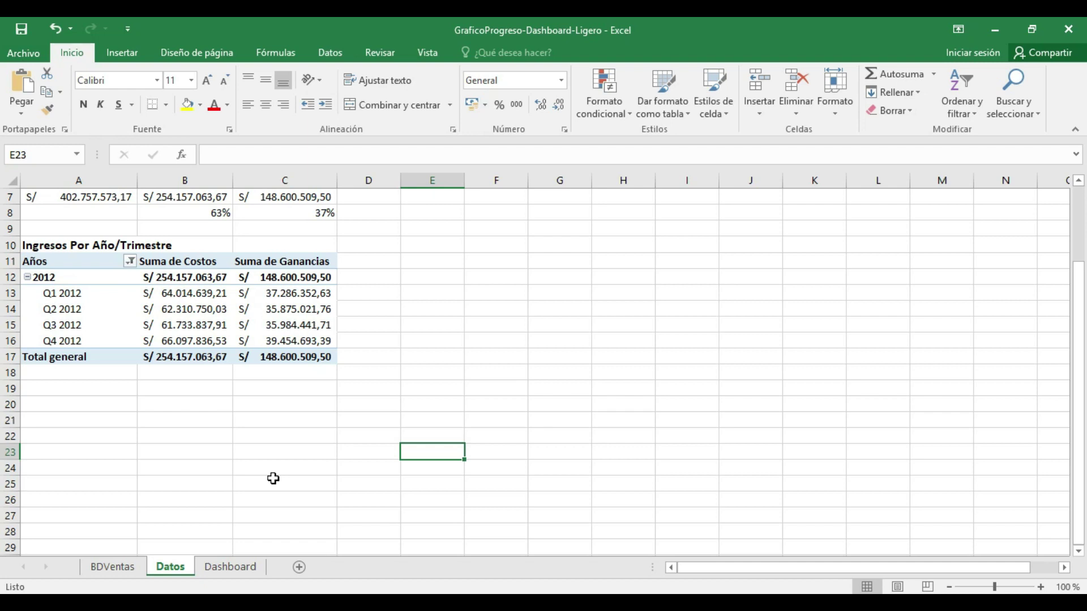
drag(99, 405, 299, 444)
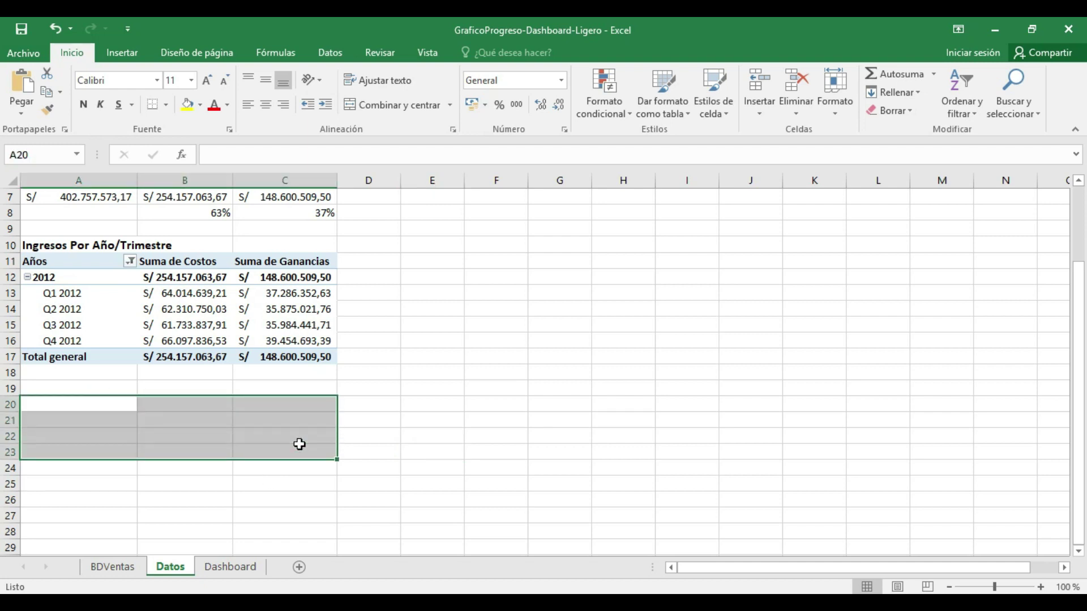
click(103, 406)
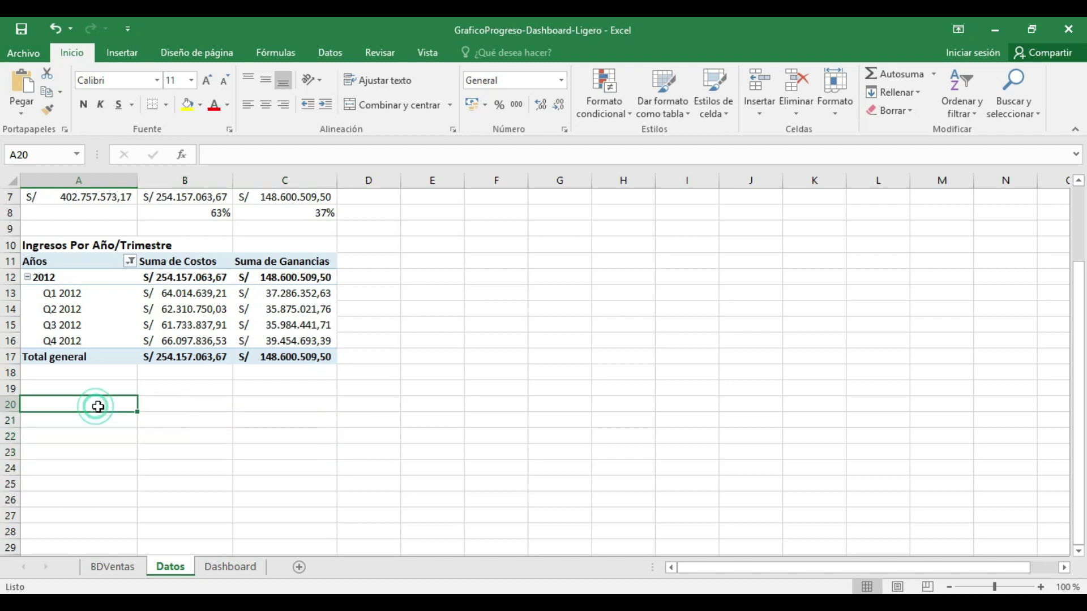
Insert a pivot table from the ventas range at Datos!$A$20.
click(126, 53)
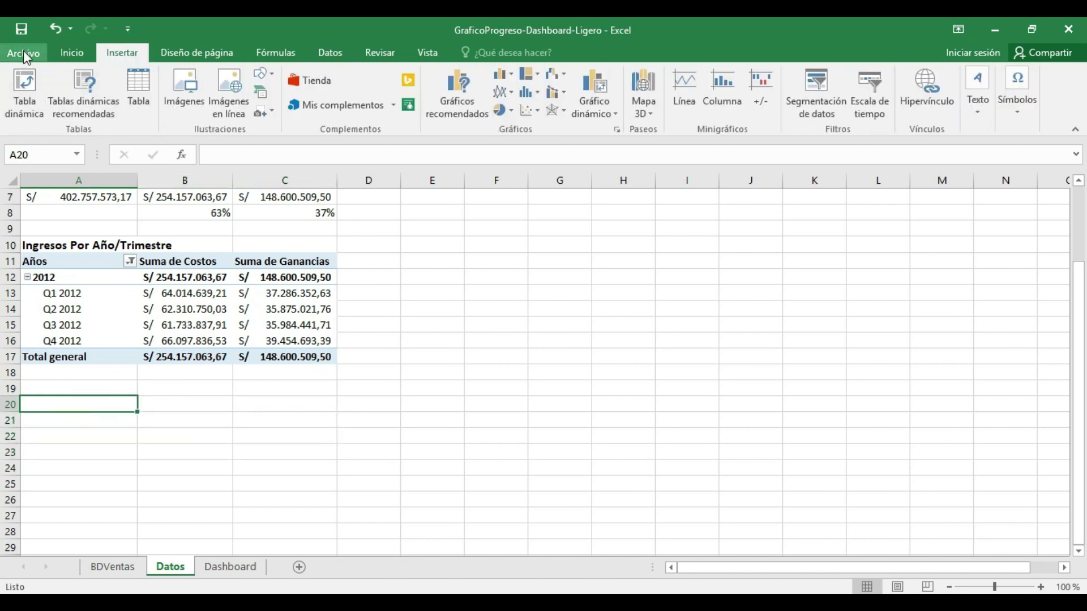
click(26, 99)
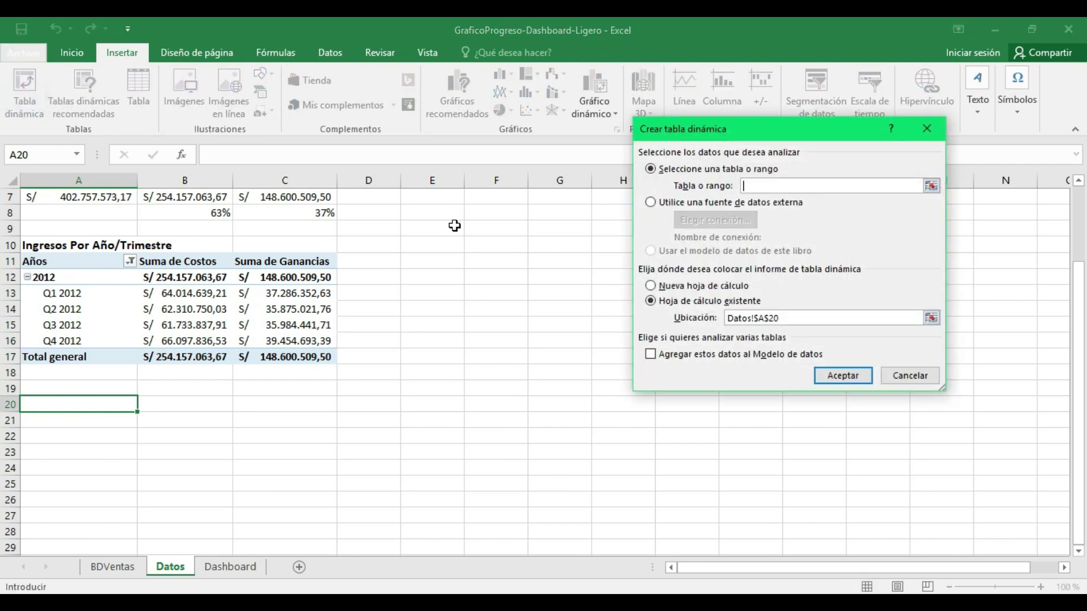
text(ventas)
key(Return)
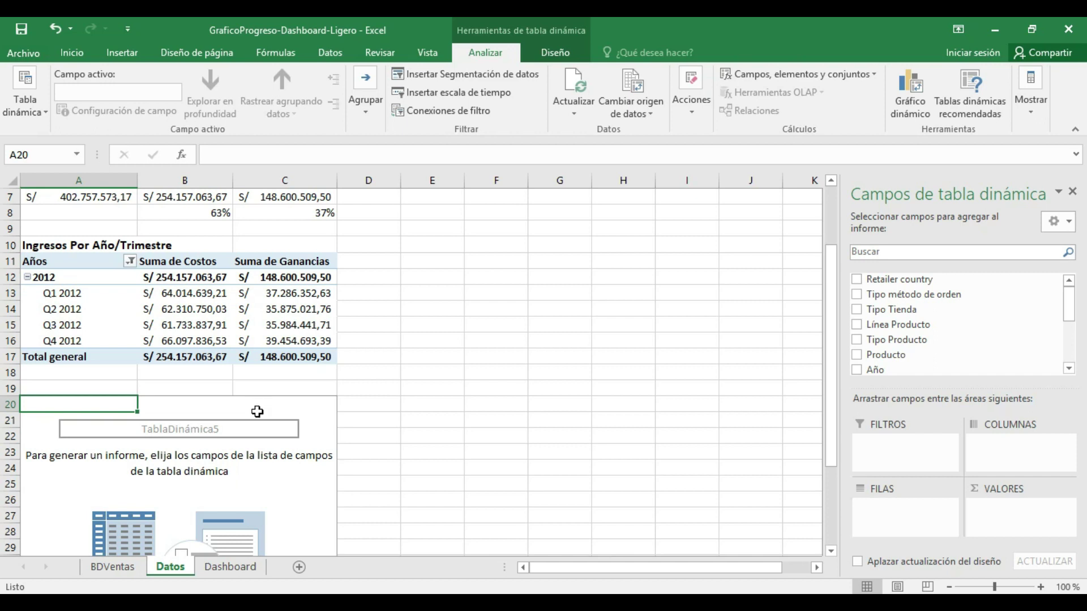
Check the Tipo método de orden values in BDVentas, then go back to Datos.
click(128, 565)
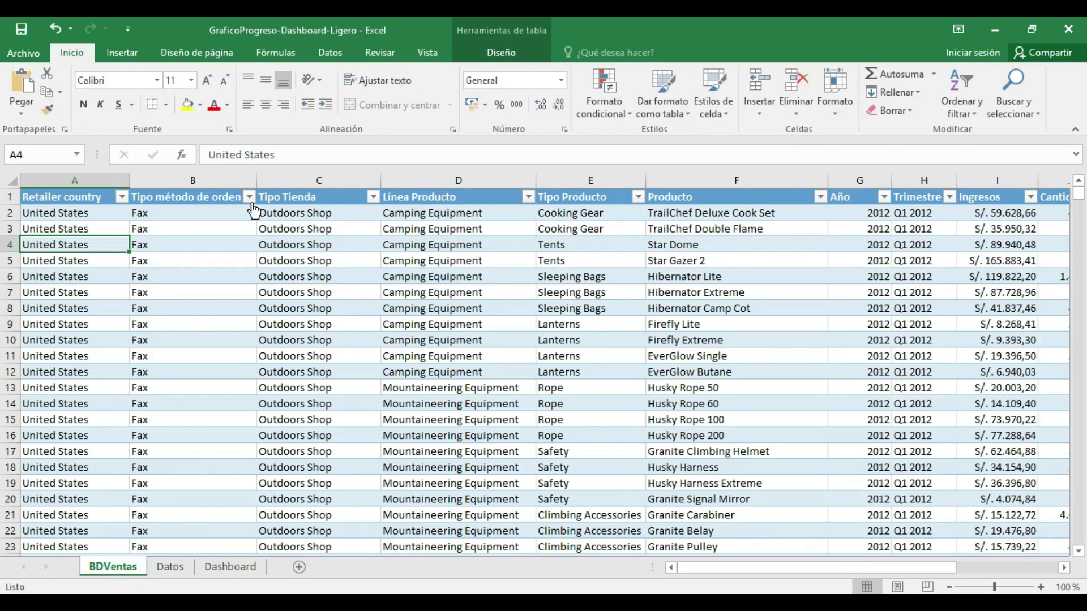
click(249, 197)
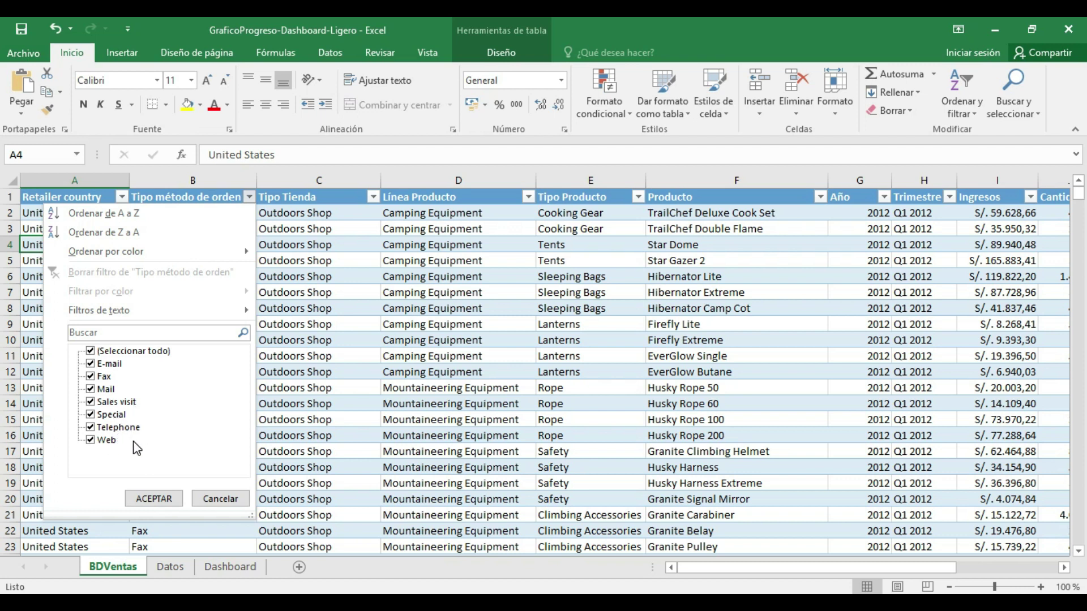
click(220, 498)
click(170, 567)
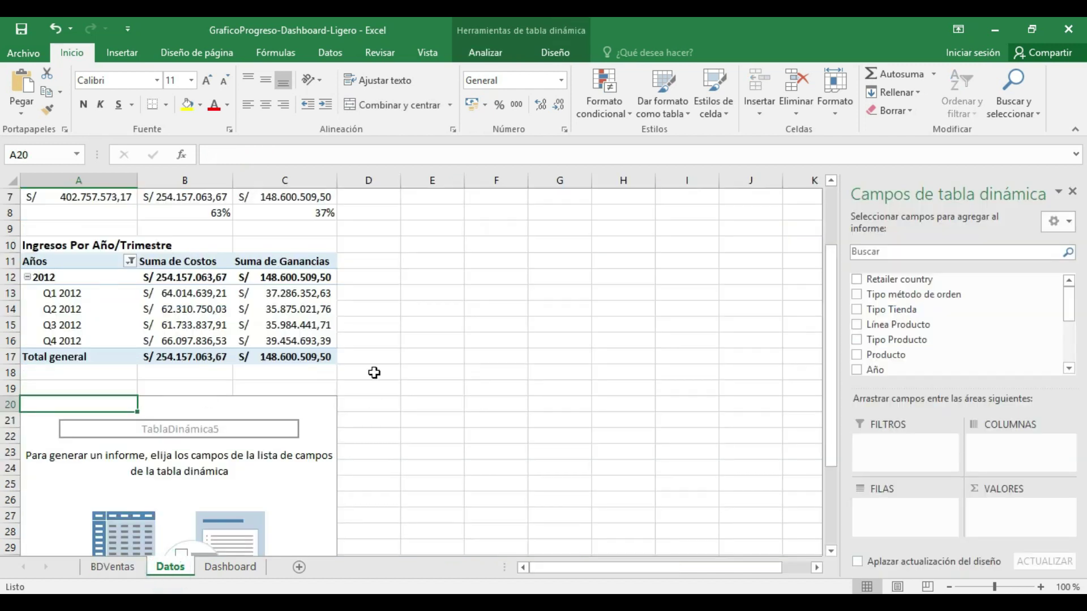
Put Tipo método de orden in the pivot rows and Ingresos in the values.
drag(1069, 308, 1071, 324)
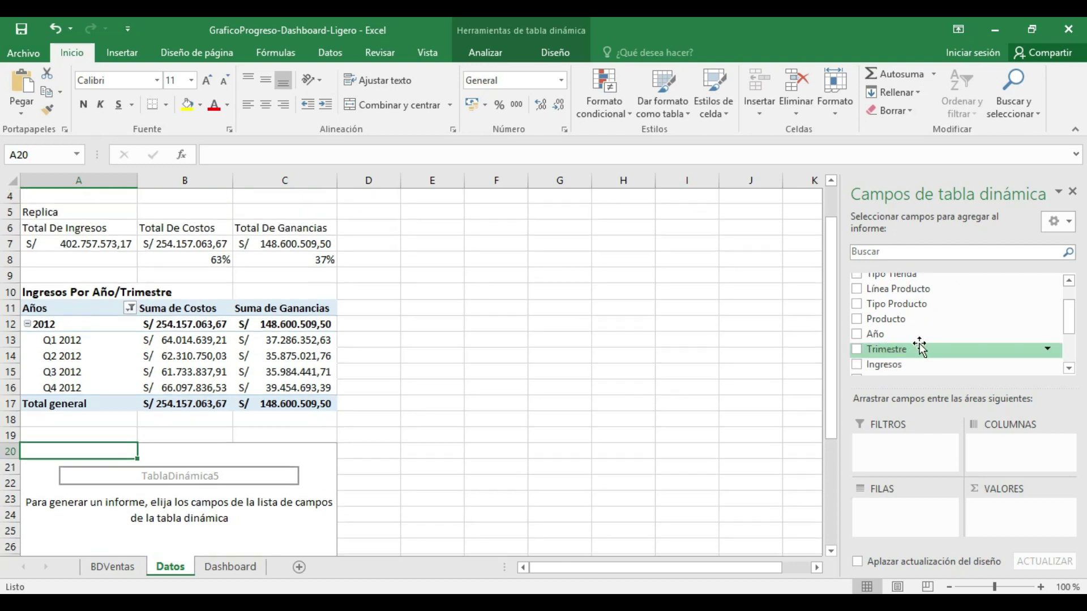
scroll(897, 347, up, 1)
drag(1069, 324, 1069, 309)
mouse_move(888, 278)
mouse_down()
mouse_move(928, 515)
mouse_move(870, 498)
mouse_up()
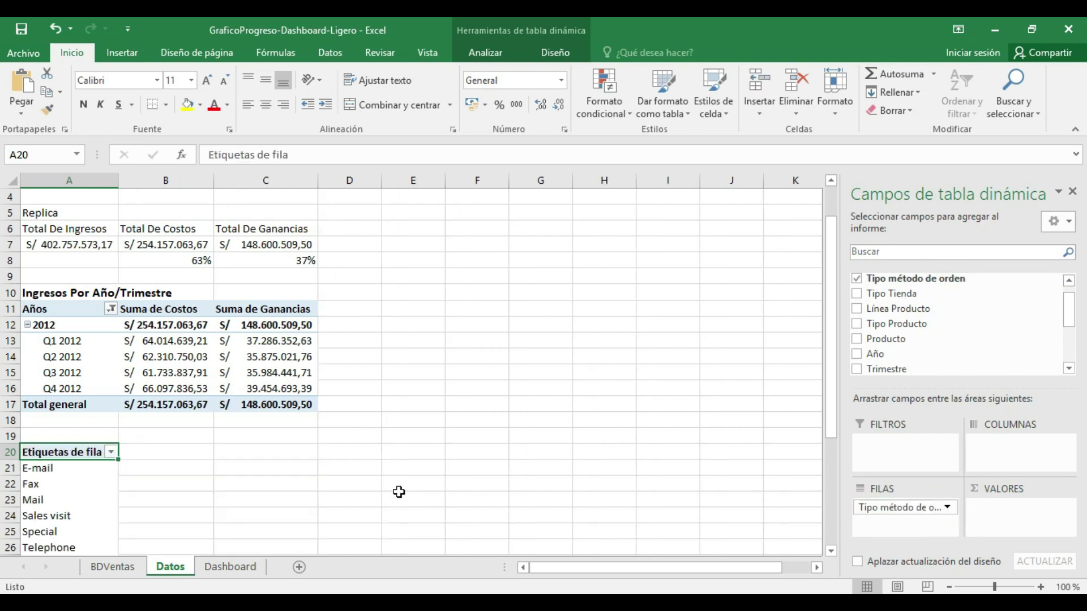
scroll(163, 454, down, 1)
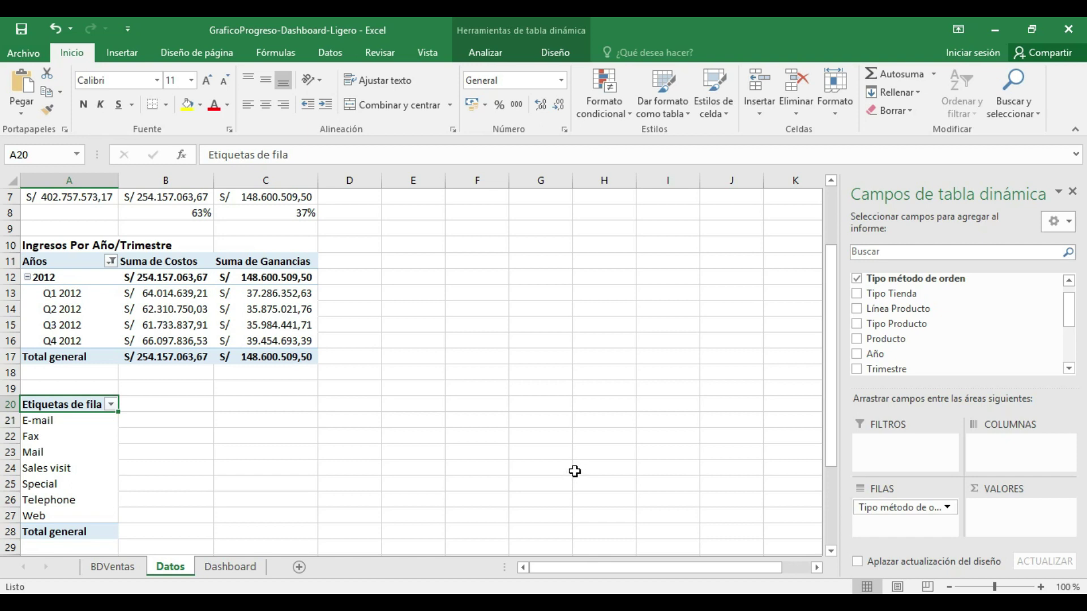
drag(1069, 317, 1070, 345)
drag(884, 334, 998, 509)
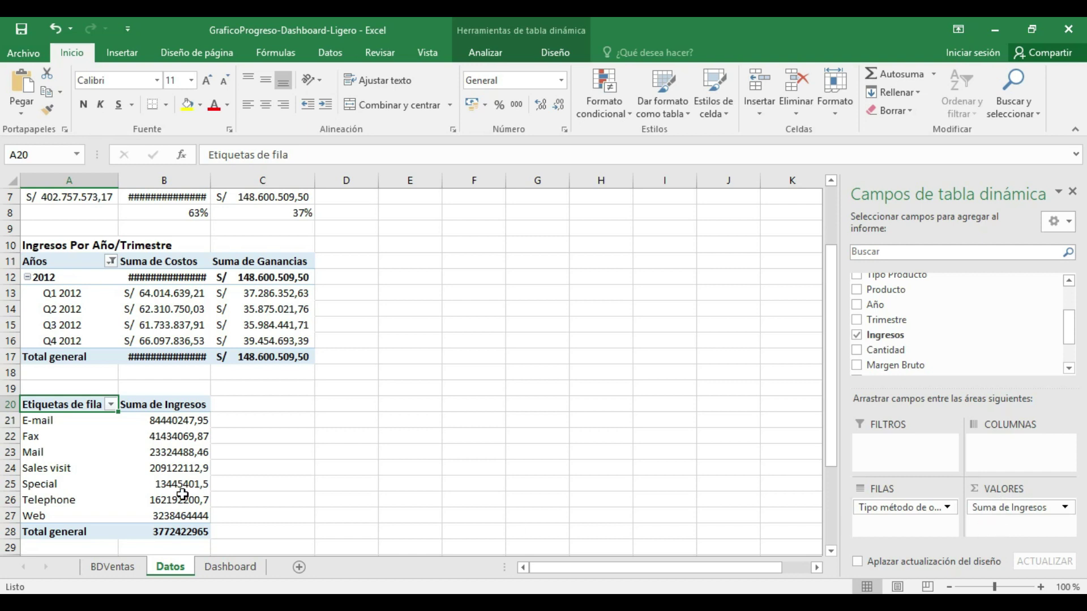
scroll(182, 495, down, 1)
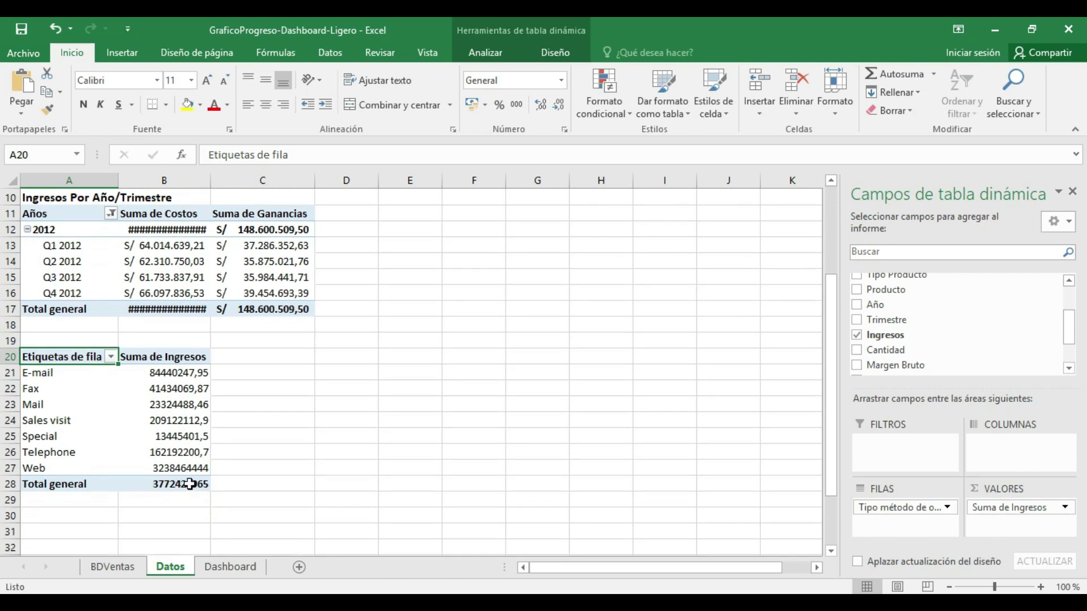
click(171, 387)
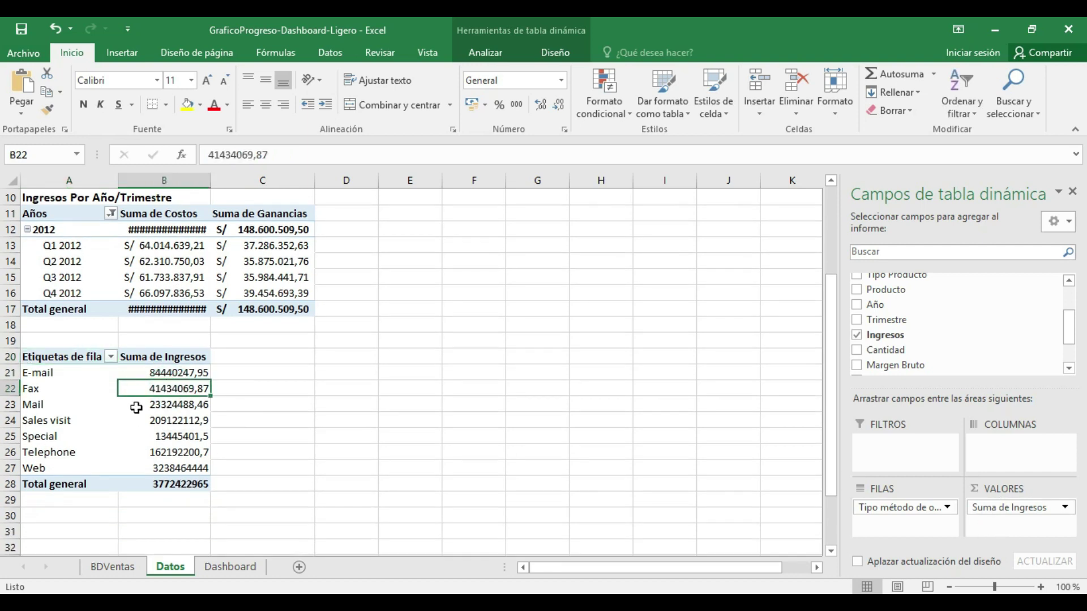
Turn off Autoajustar anchos de columnas in the pivot options and autofit column B.
right_click(160, 390)
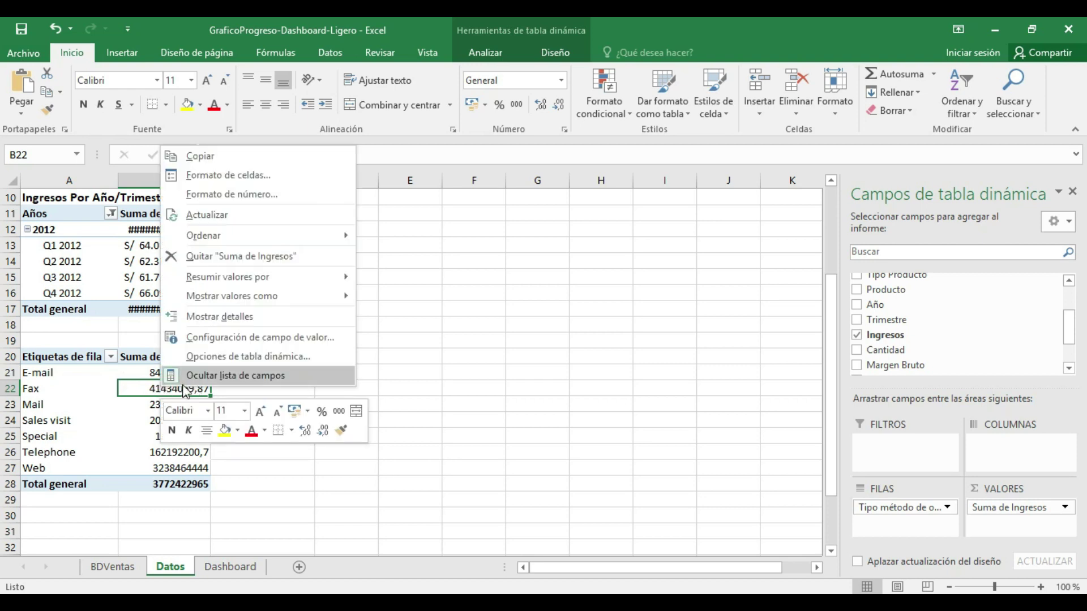
click(268, 362)
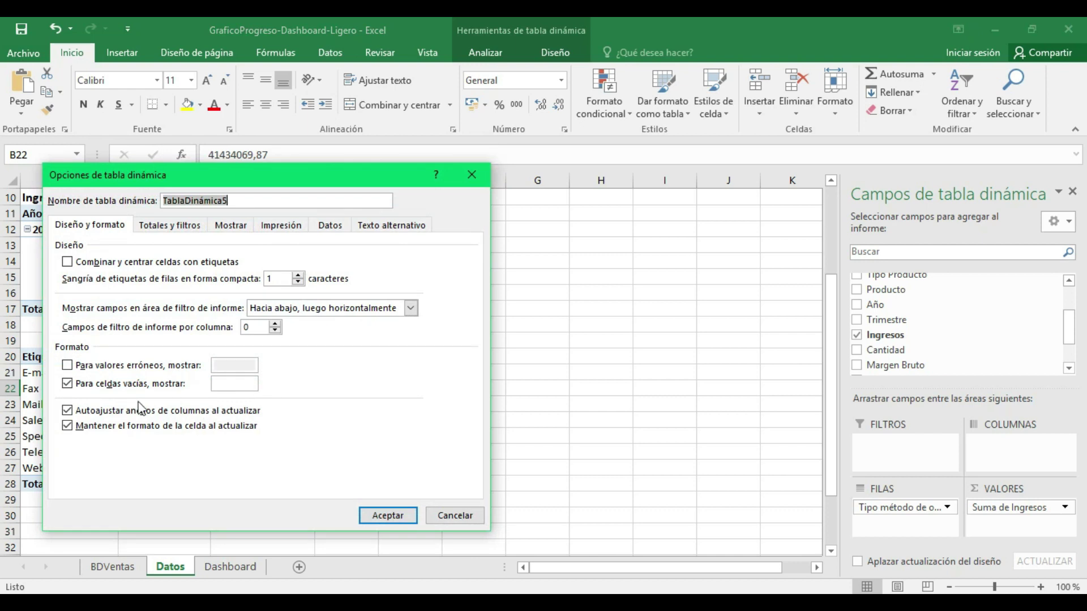
click(119, 412)
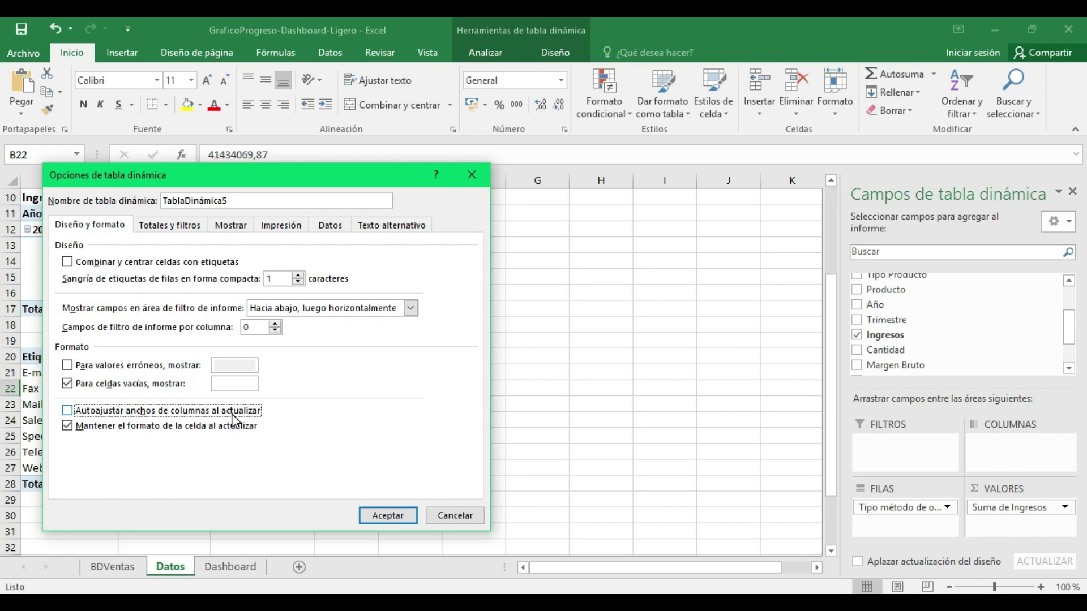
click(395, 516)
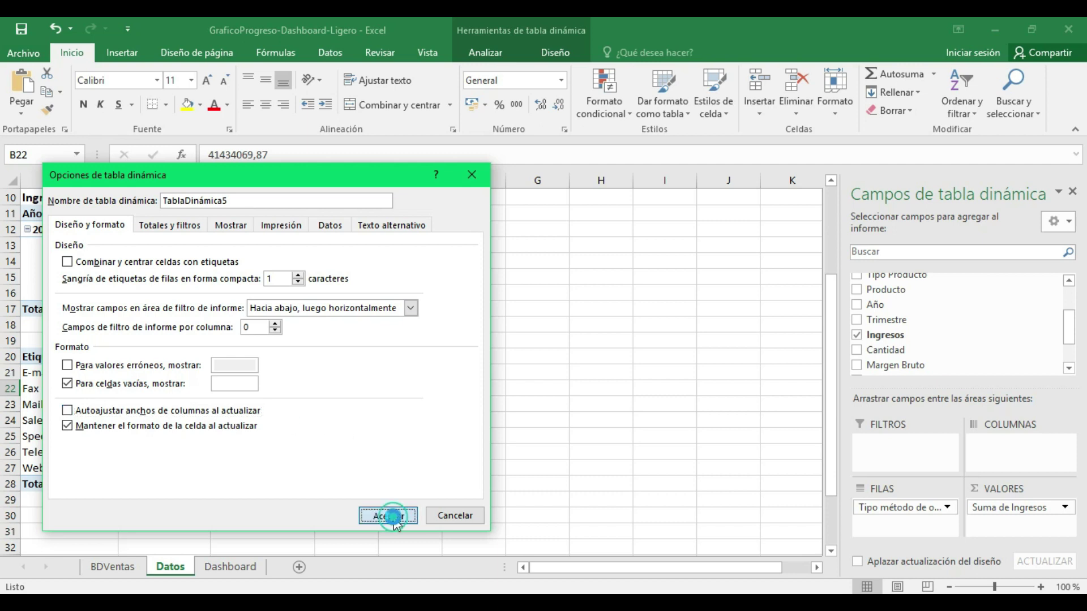
double_click(212, 180)
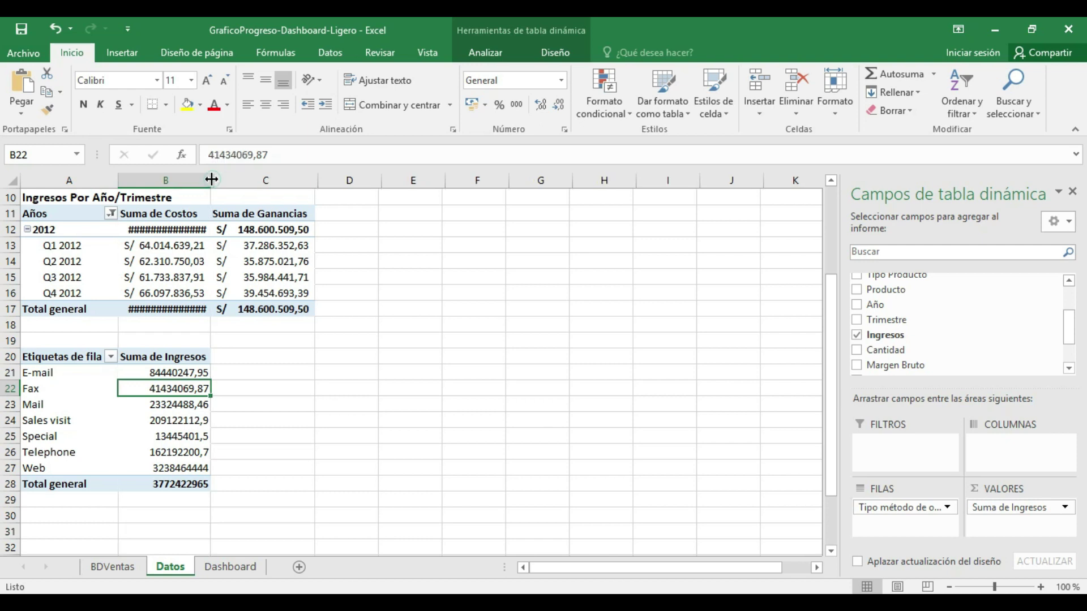
scroll(196, 346, up, 3)
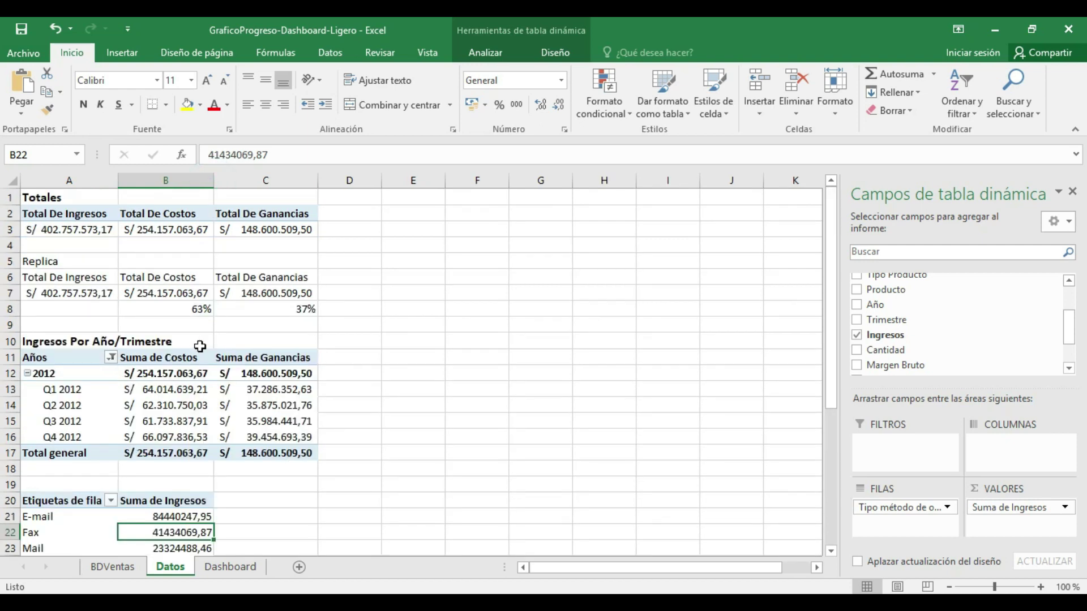
Compare with the finished dashboard workbook, then select B21:B27 and right-click it.
scroll(199, 346, down, 3)
scroll(201, 350, down, 2)
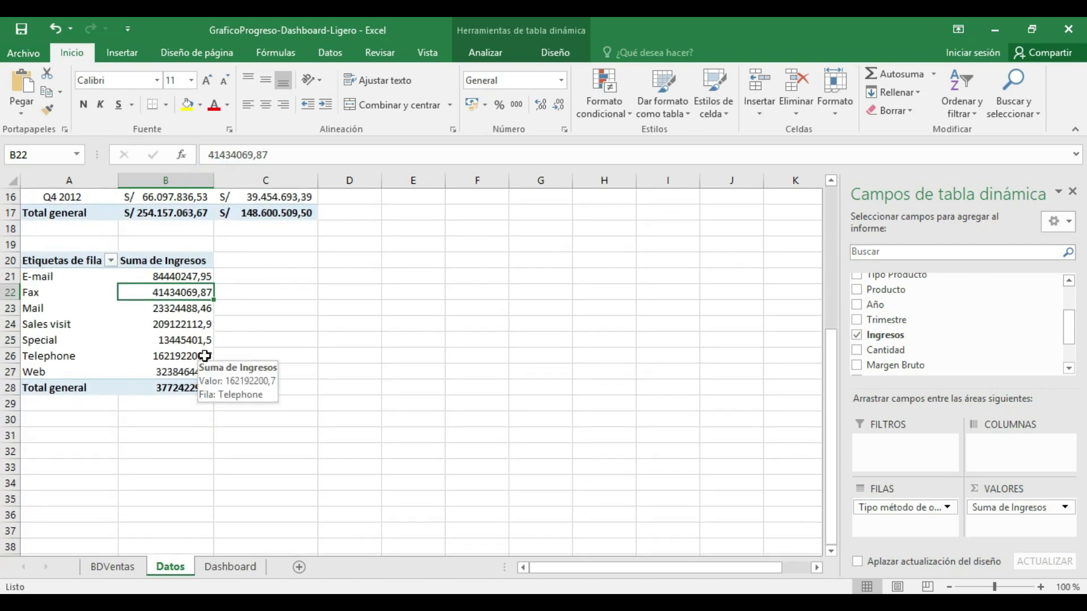
click(186, 277)
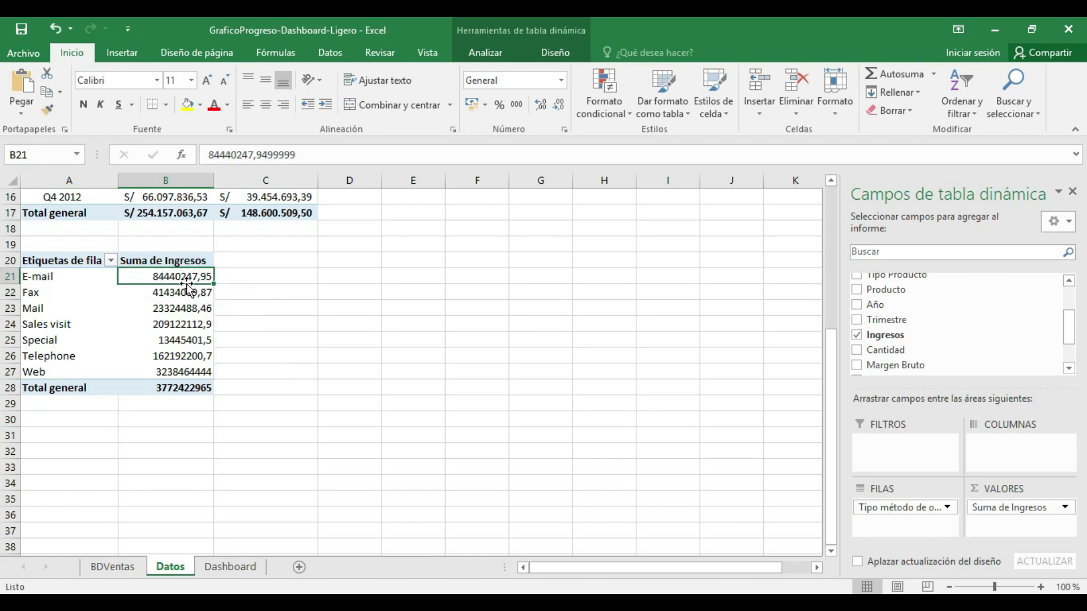
click(133, 569)
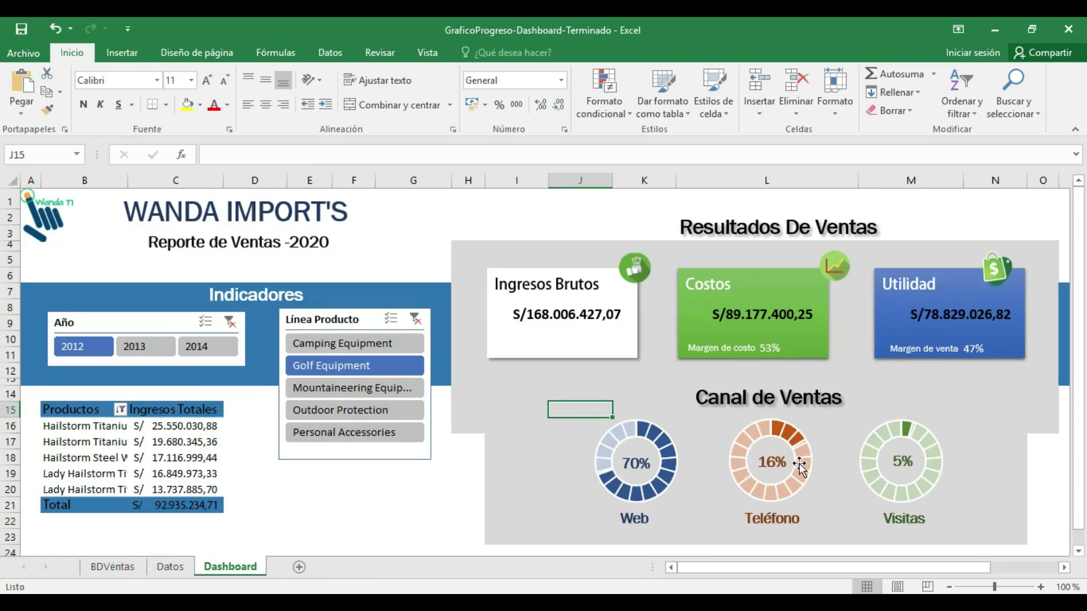
key(alt+Tab)
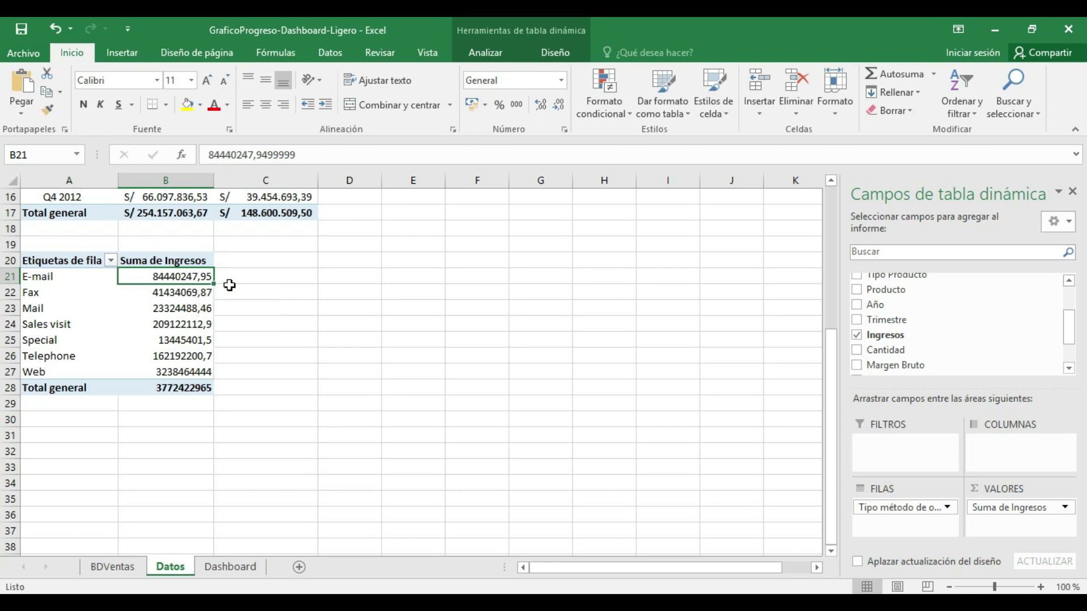
mouse_move(182, 277)
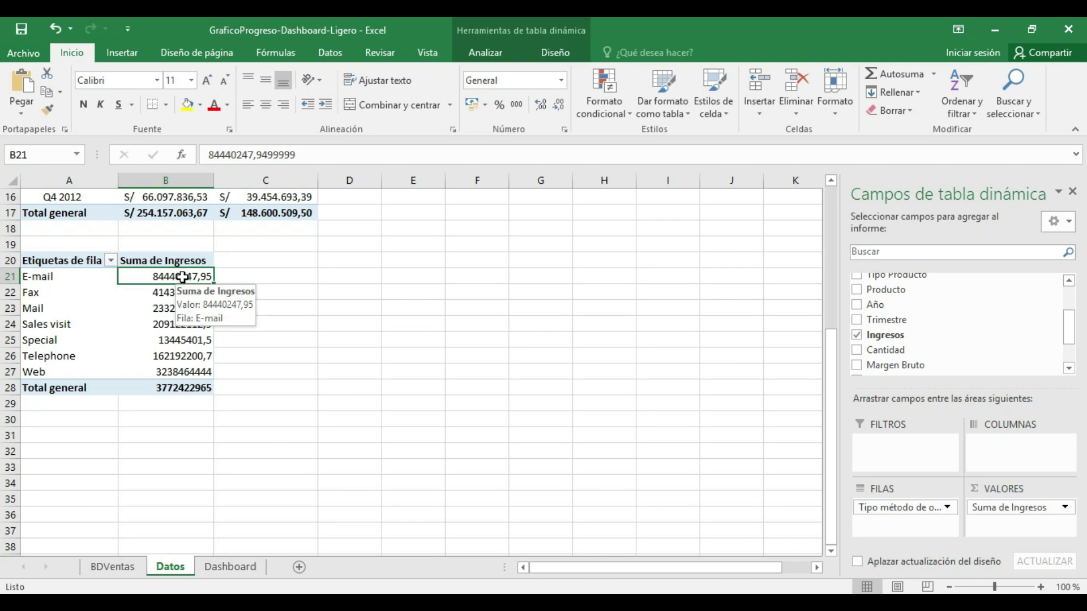
drag(182, 277, 194, 368)
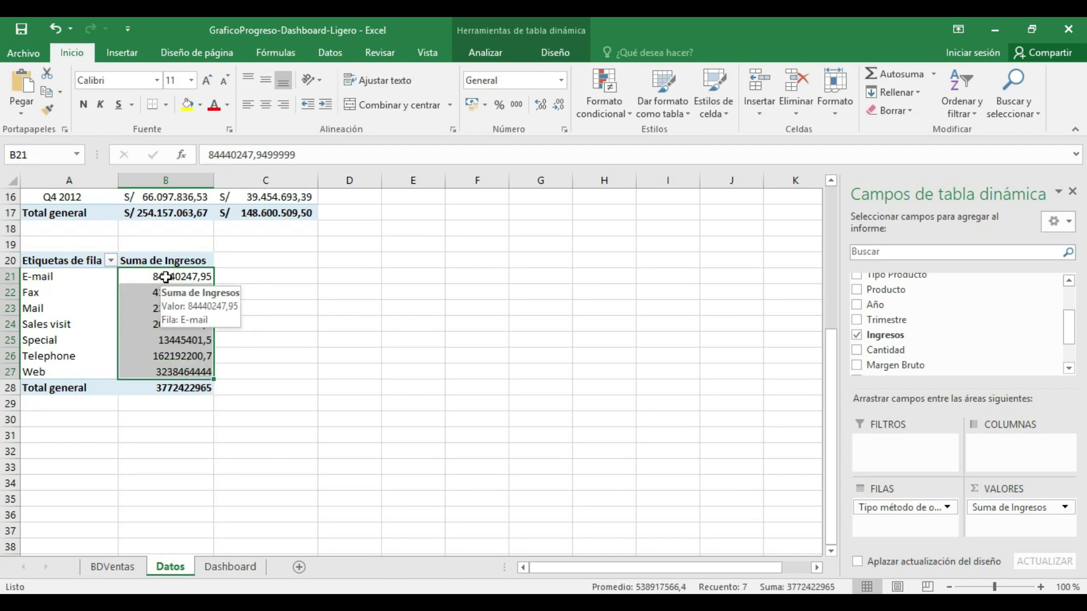
right_click(171, 278)
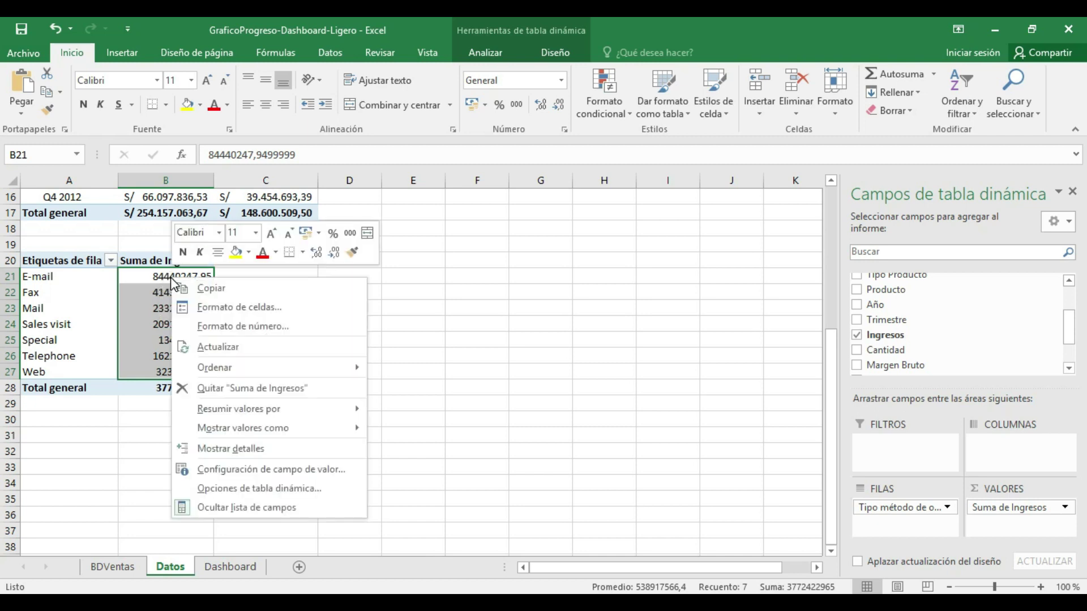
mouse_move(243, 428)
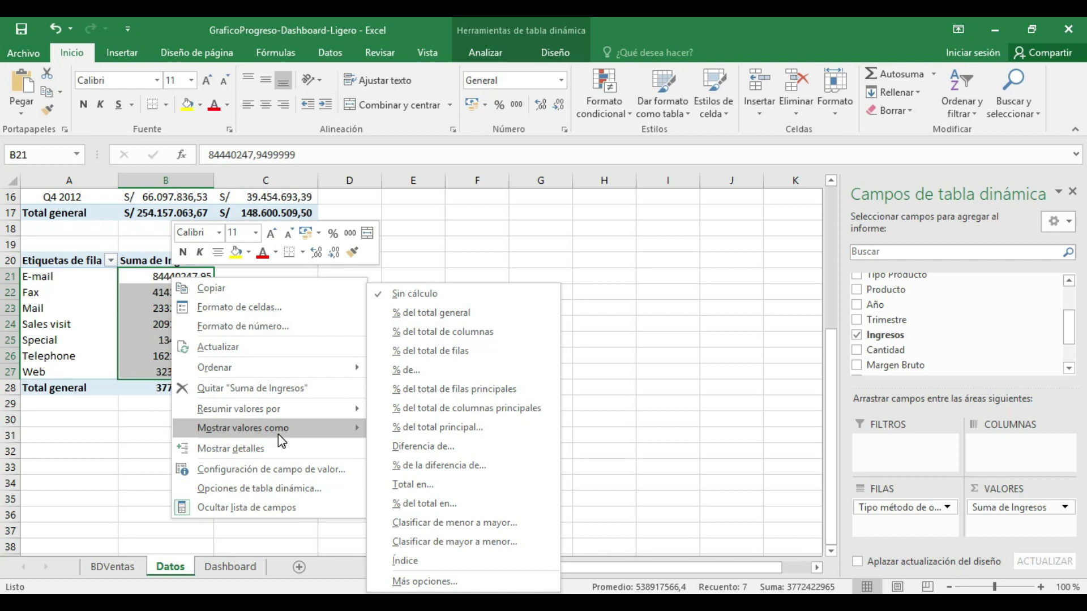
Show revenues as % of the column total and rename the header '% Ingresos'.
click(433, 337)
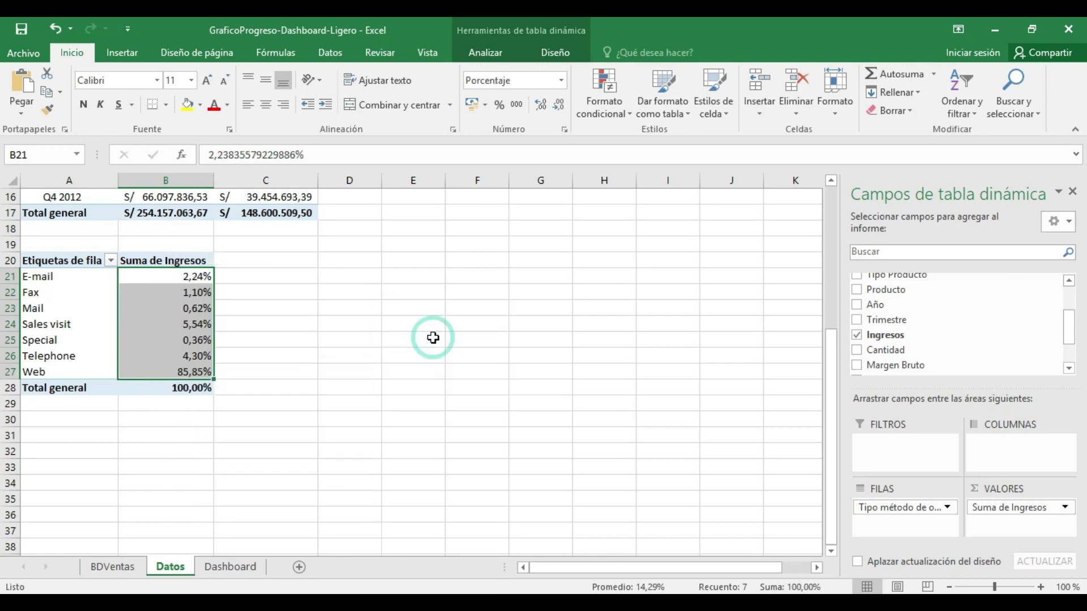
click(189, 278)
click(188, 261)
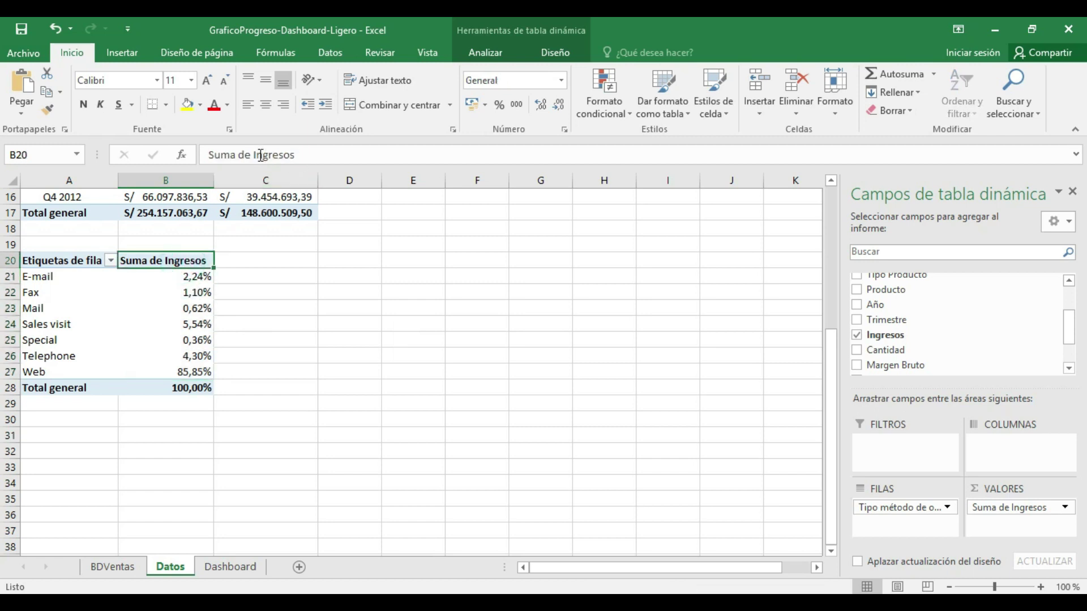
drag(251, 154, 143, 146)
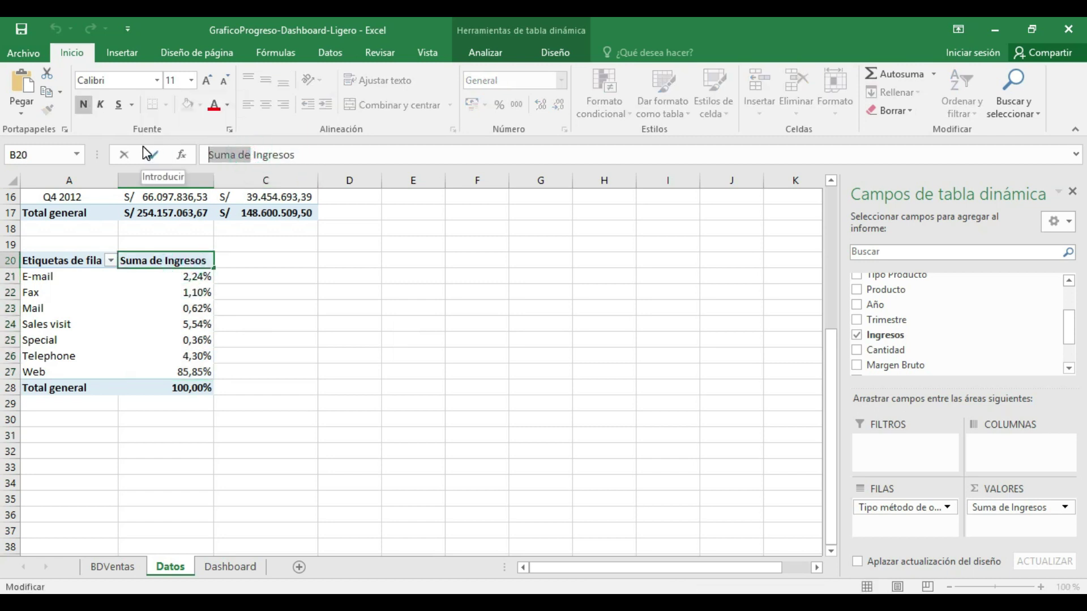
text(%)
key(Return)
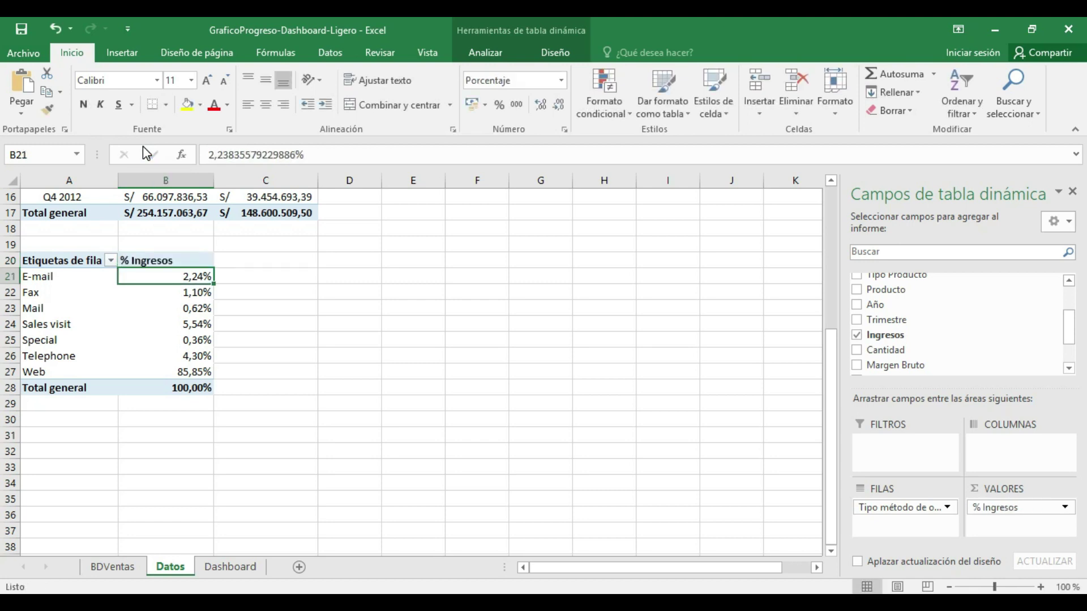
Rename the row labels header to 'Canal Ventas'.
click(181, 258)
click(75, 258)
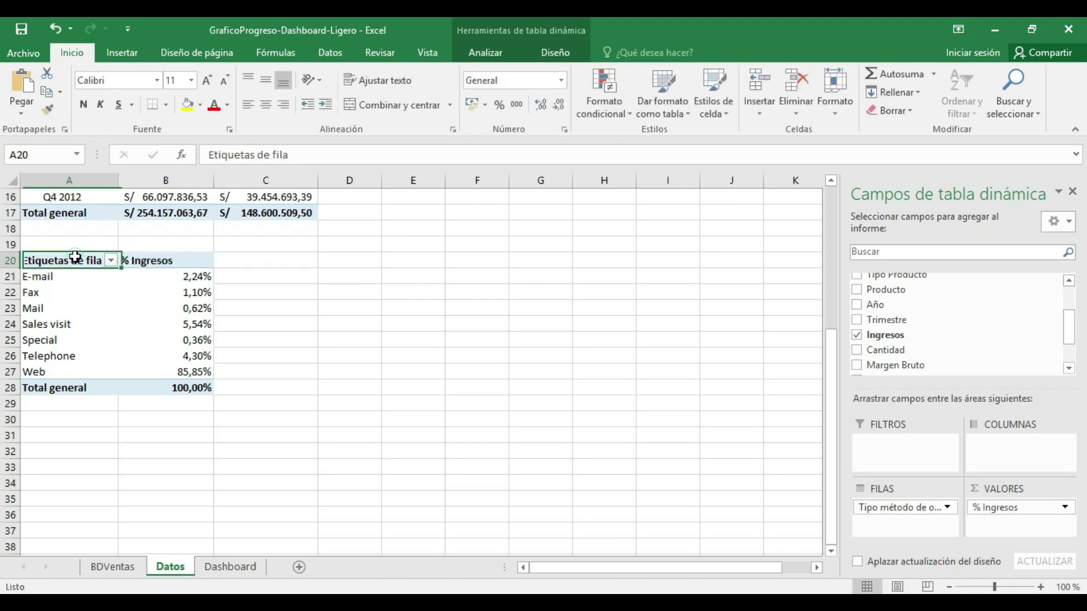
triple_click(304, 155)
text(Canal Ventas)
key(Return)
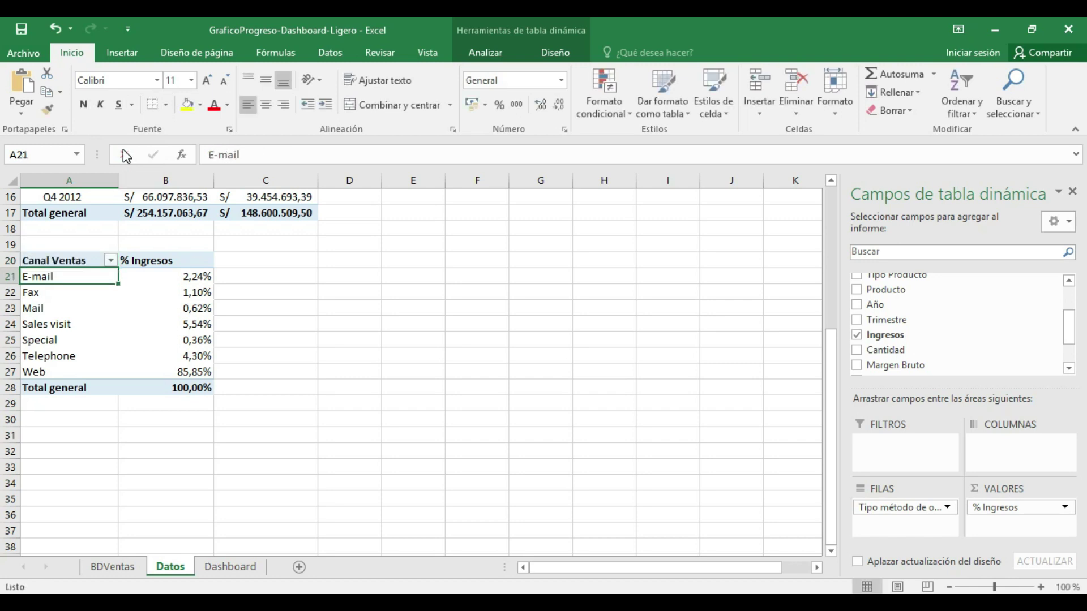
click(155, 323)
click(91, 292)
Centre the % Ingresos header in B20 vertically and horizontally.
click(150, 293)
click(167, 260)
click(264, 80)
click(266, 105)
click(186, 293)
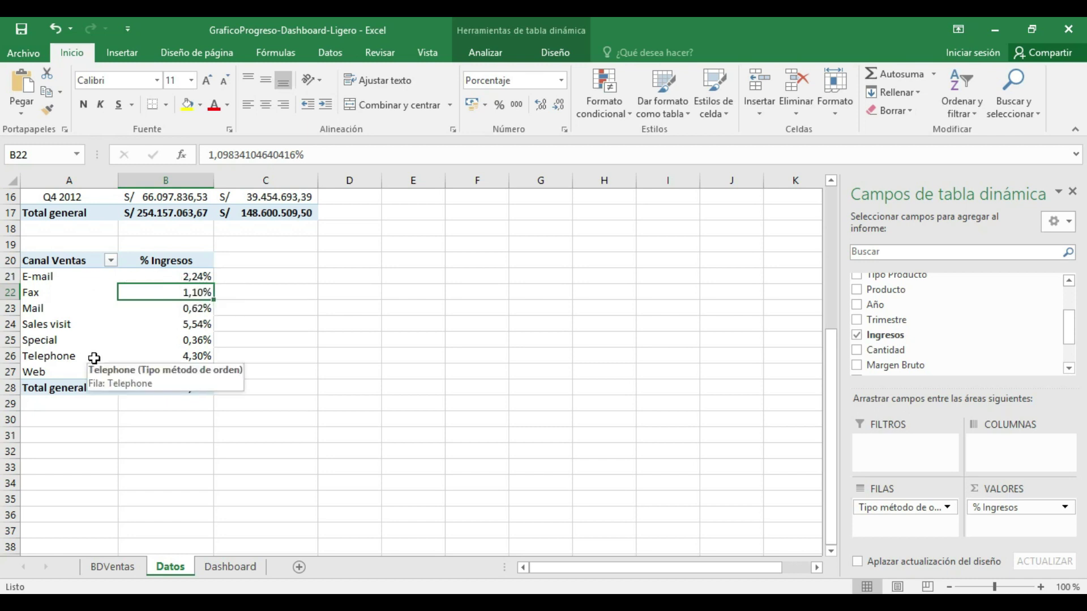
Zoom in to review the channel shares, Web at 85,85%, then restore magnification.
key(super+plus)
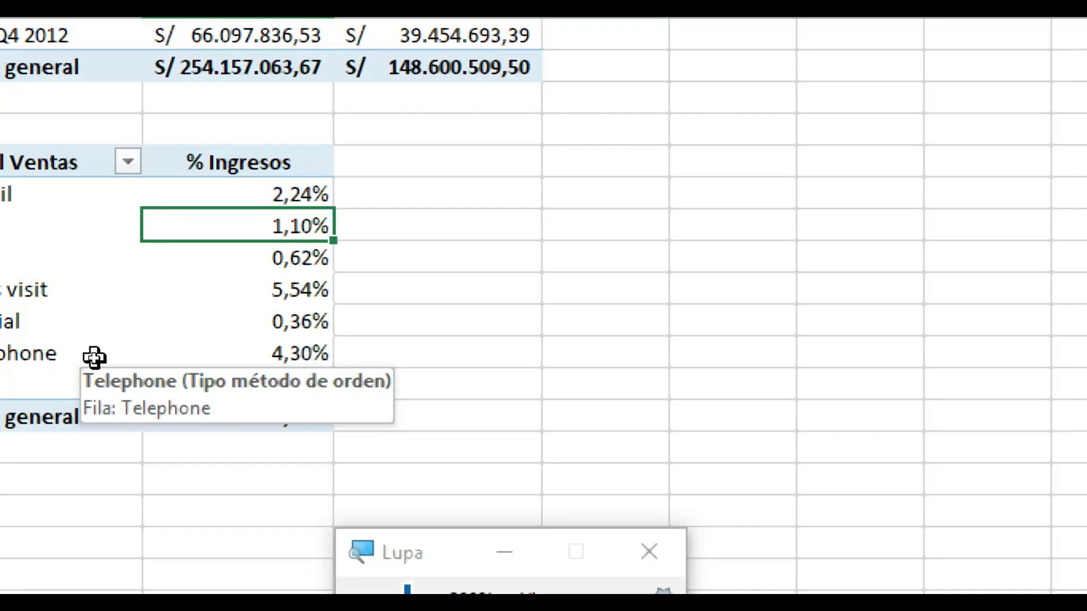
click(68, 392)
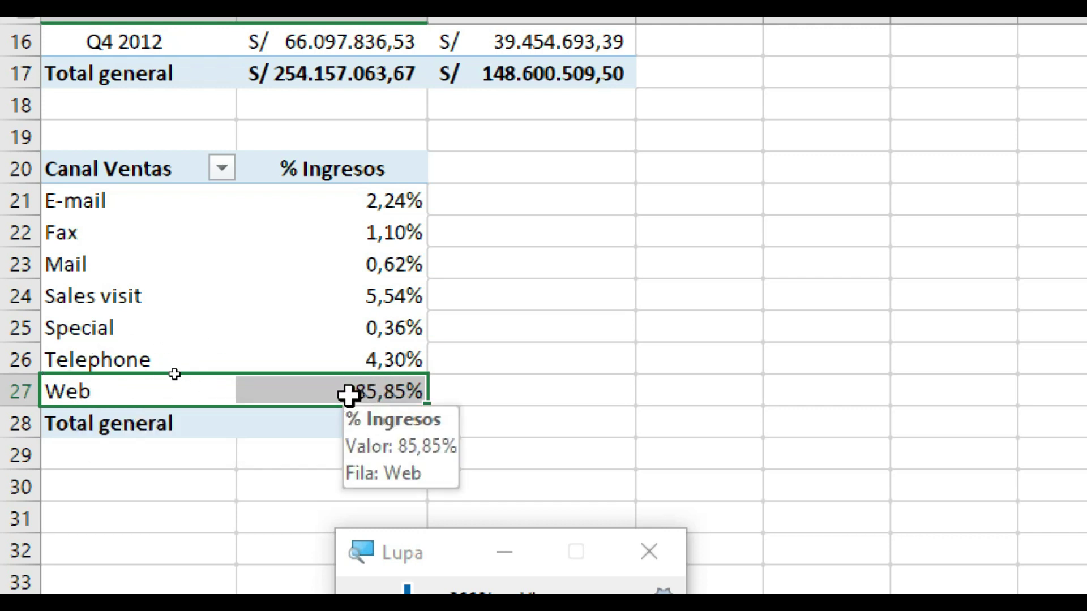
click(116, 361)
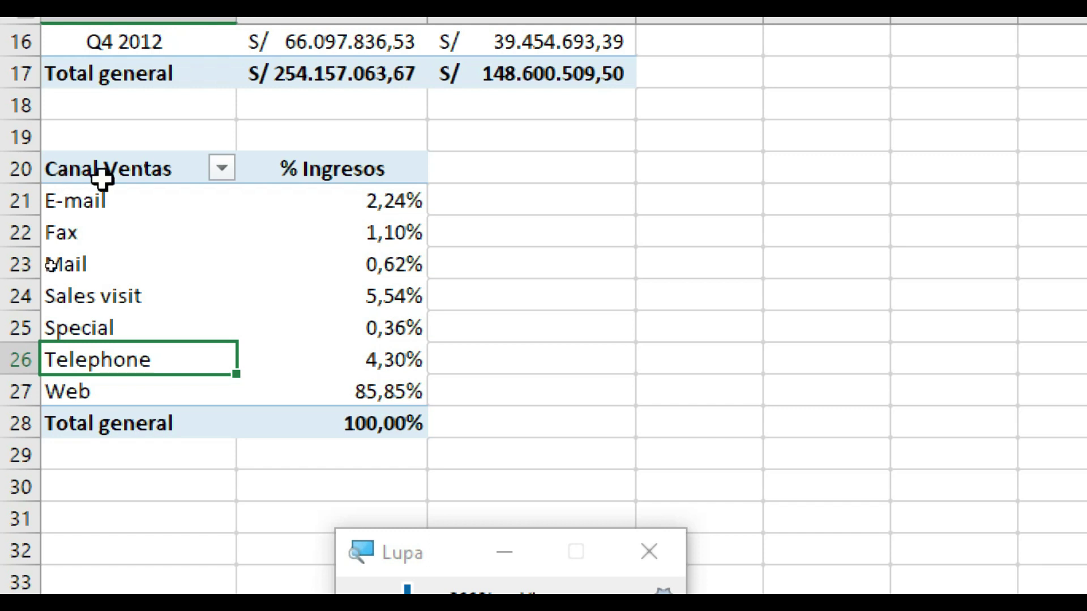
key(super+minus)
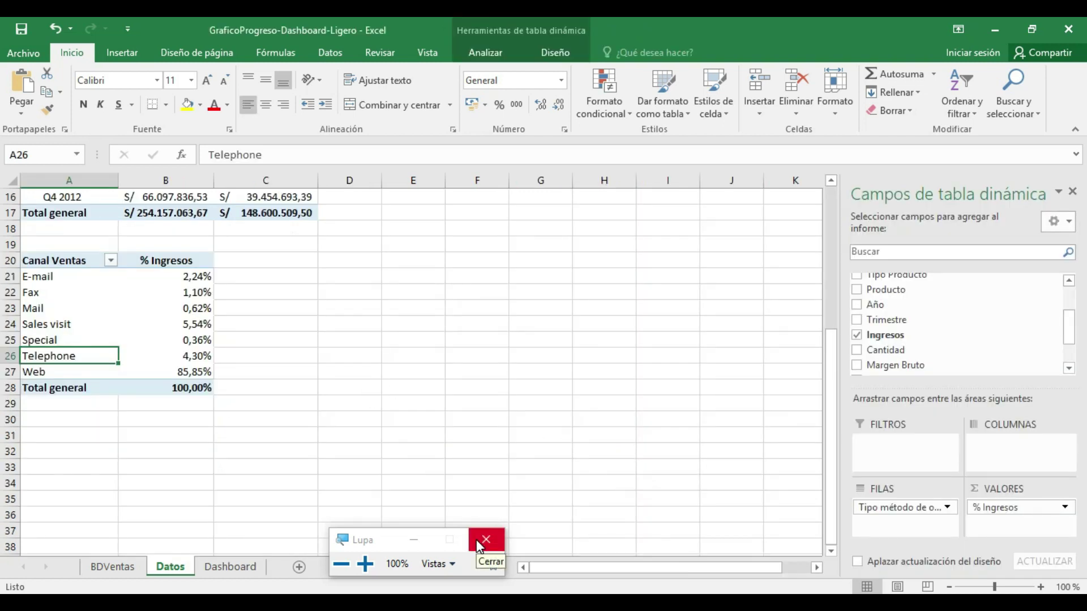
In C21 enter =1- the E-mail revenue share and format it as a percentage.
click(271, 276)
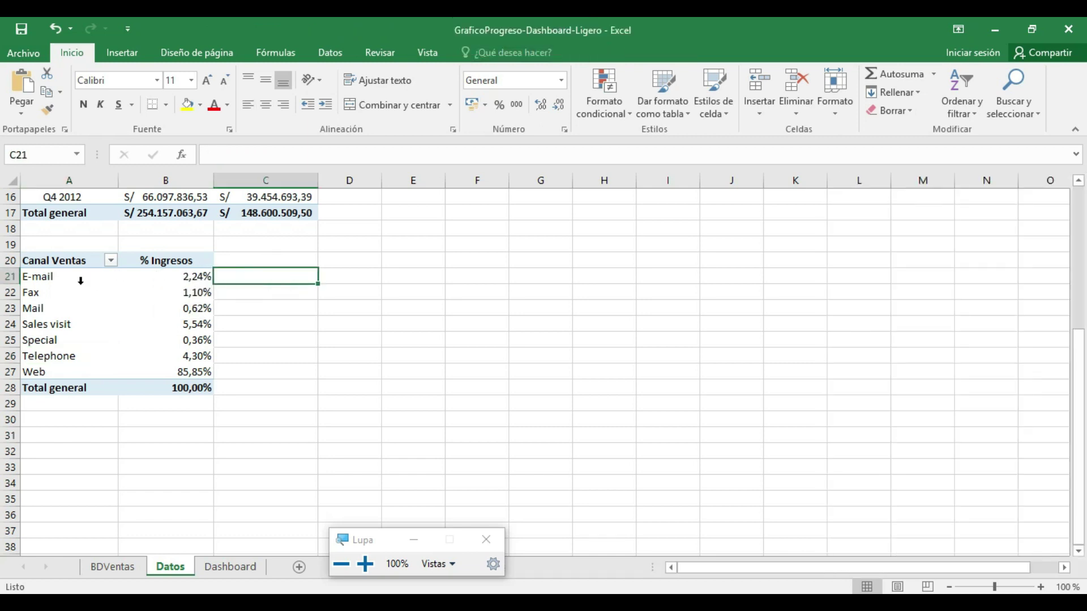
click(170, 280)
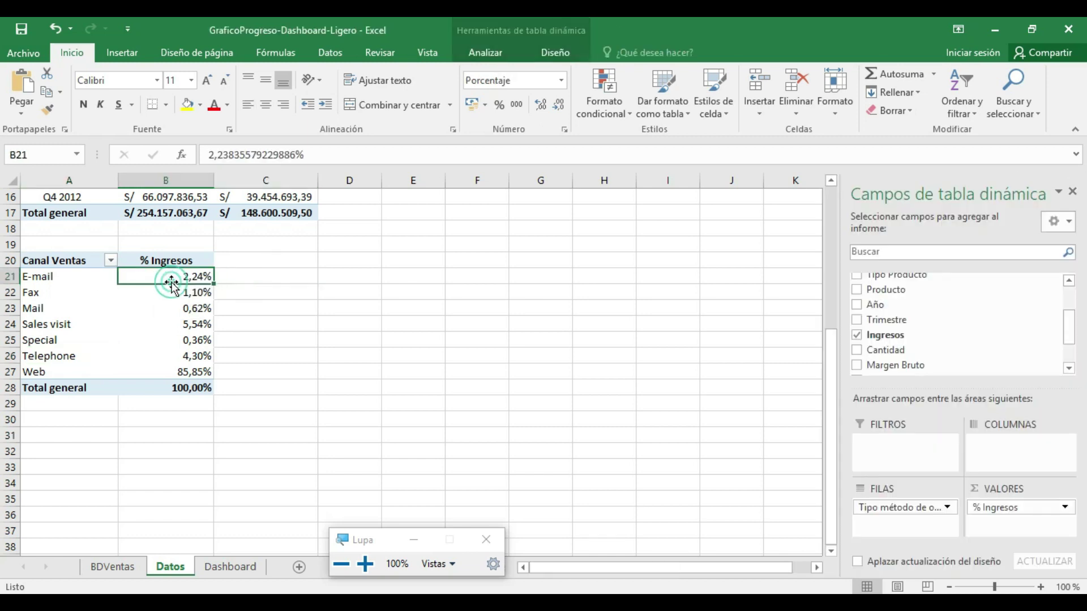
click(237, 281)
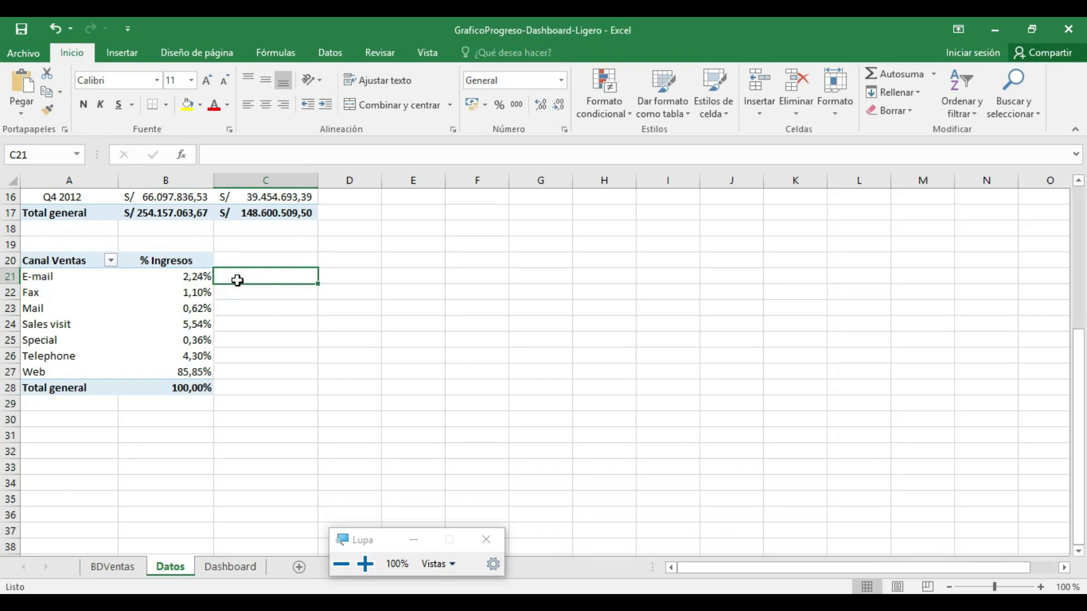
text(=)
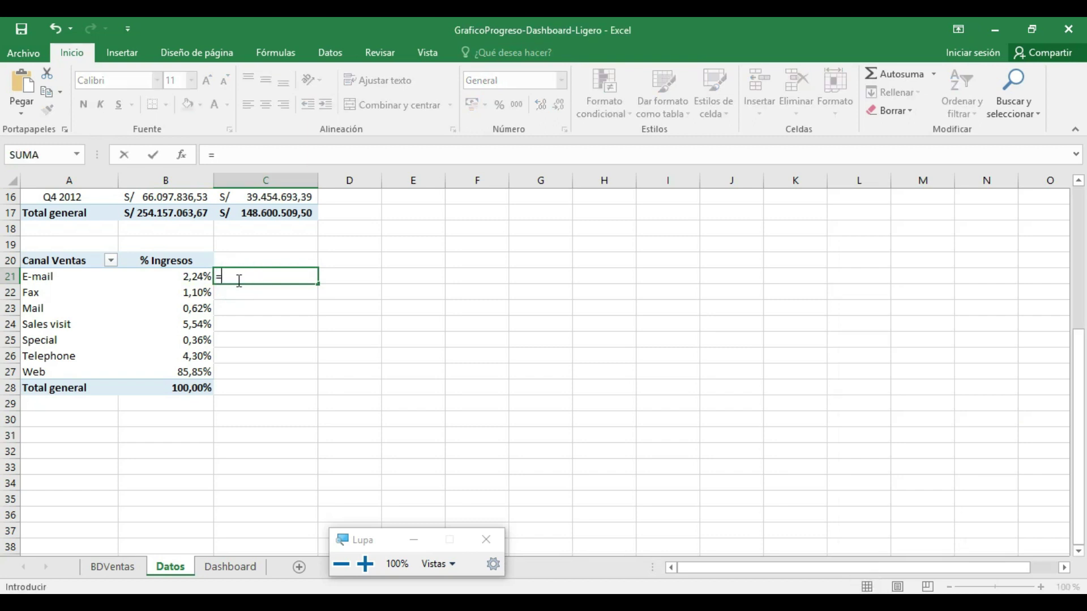
text(16442)
click(185, 277)
key(Return)
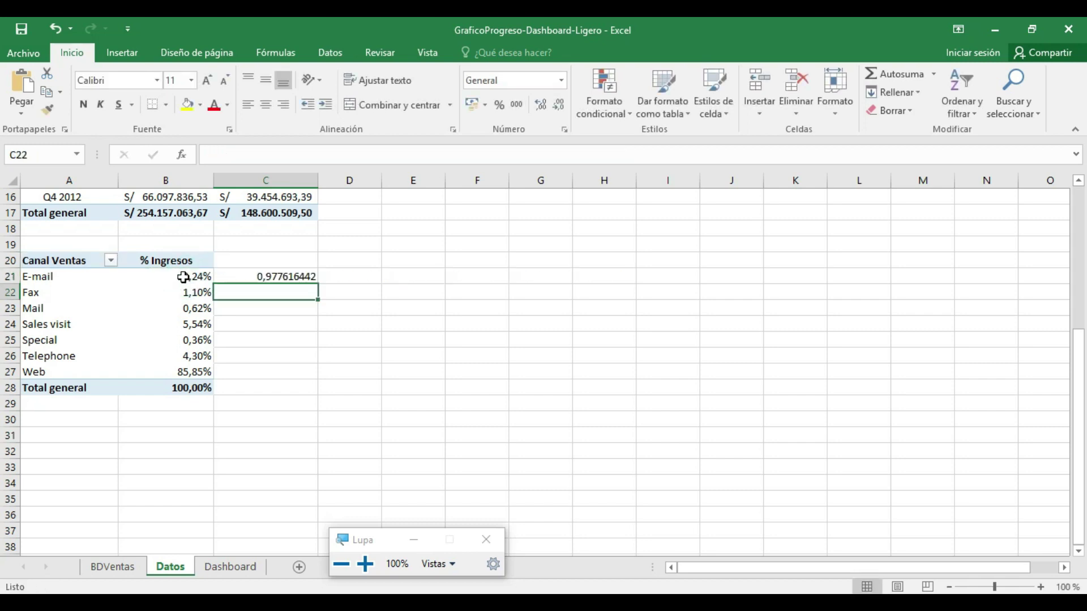
click(287, 277)
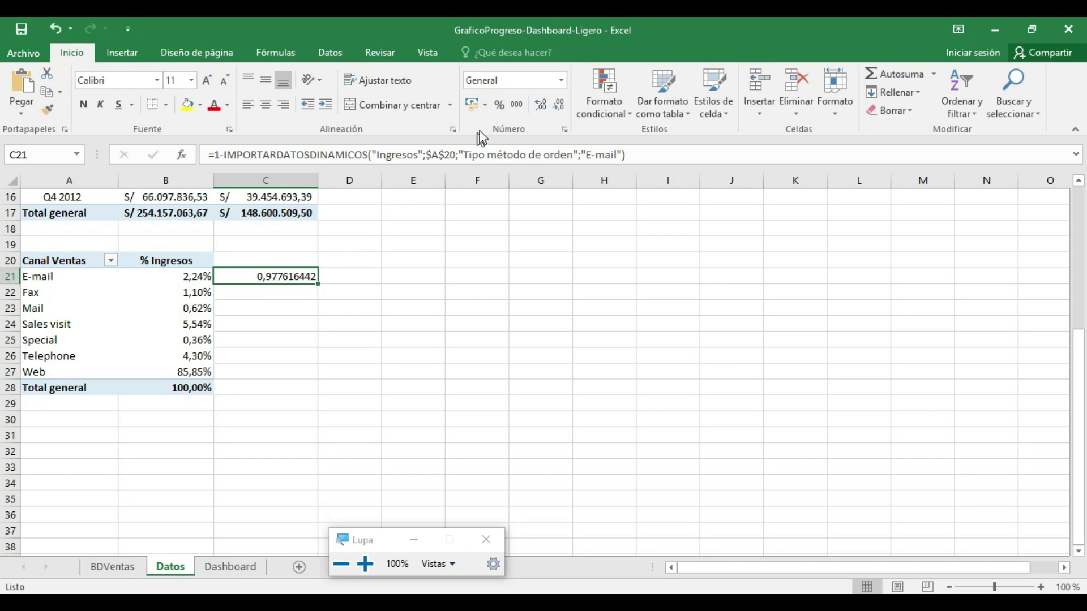
click(499, 106)
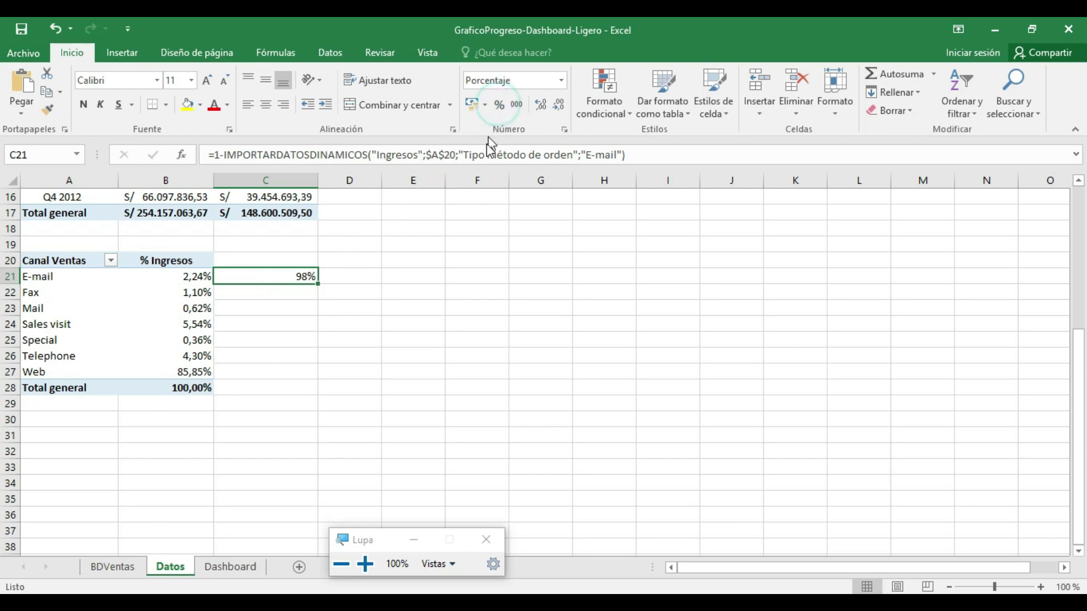
Add the same complement formula for Fax in C22, shown as a percentage.
click(267, 290)
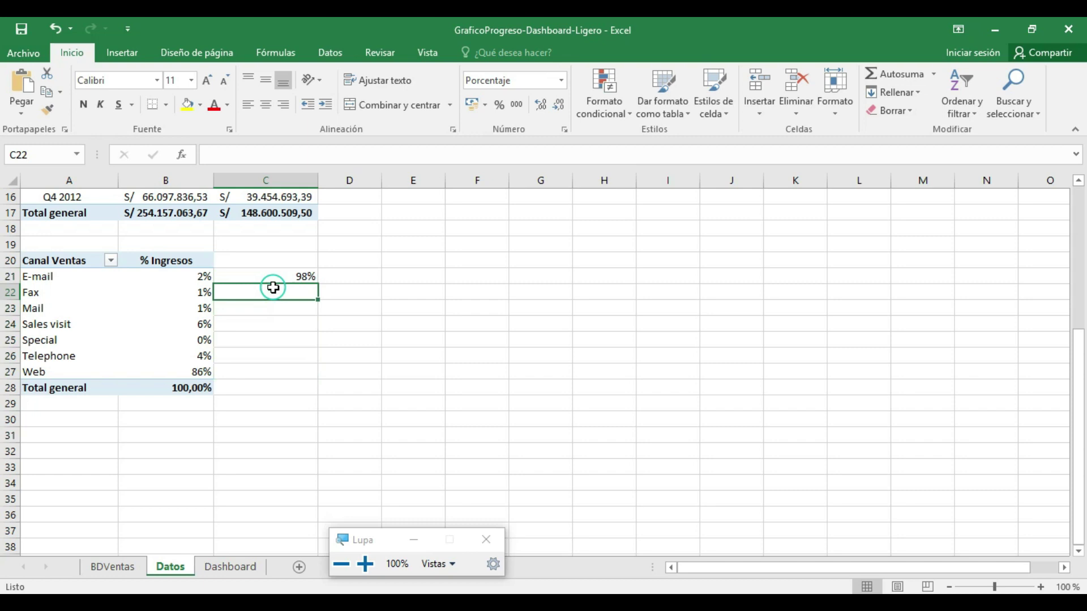
text(=)
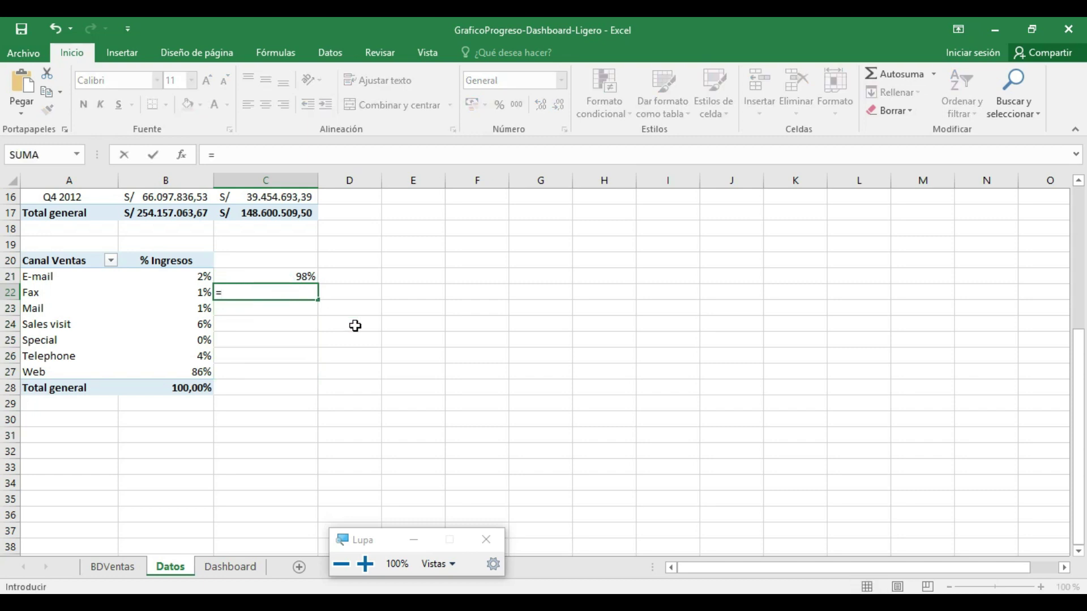
text(1659)
click(204, 290)
key(Return)
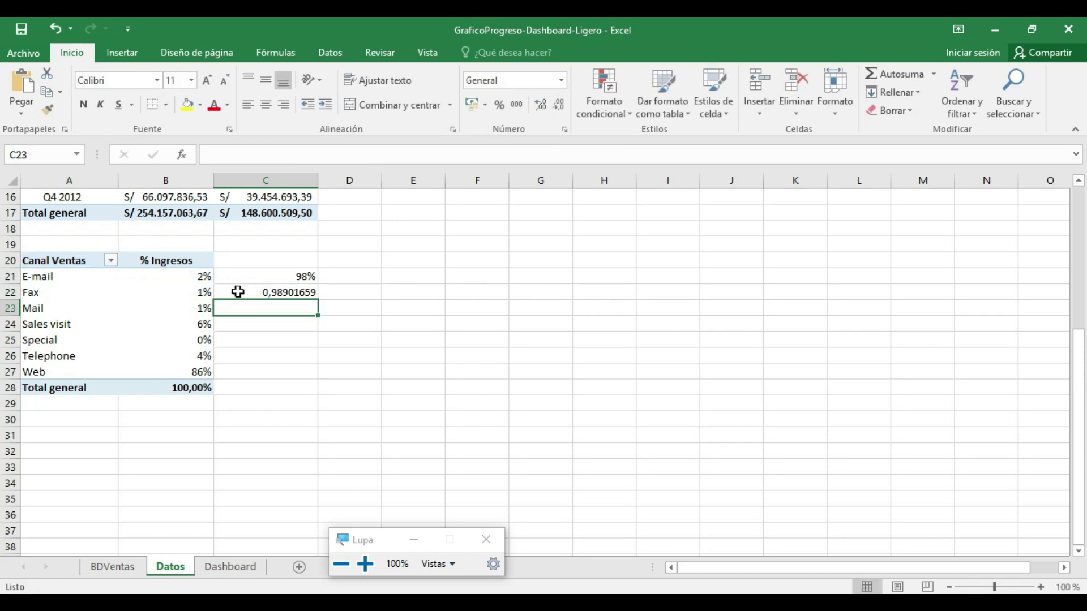
click(243, 291)
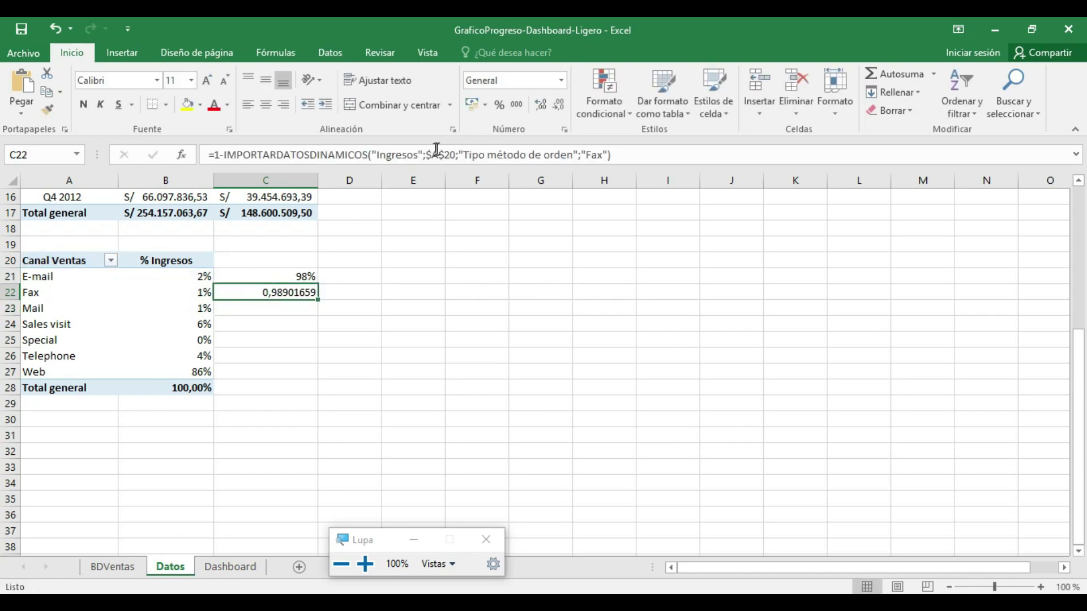
click(501, 110)
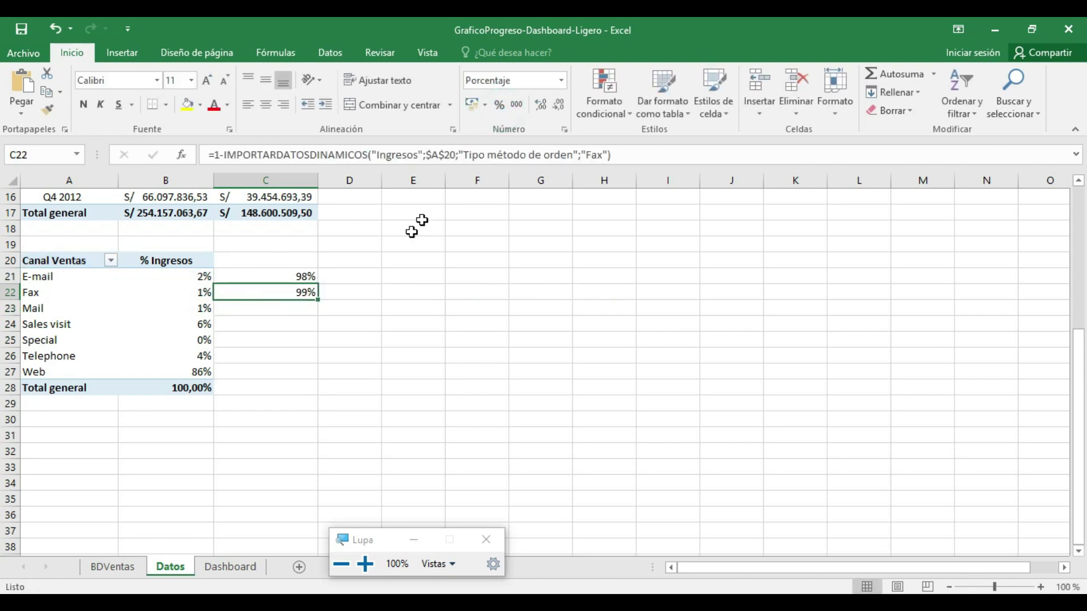
Complete the complement formulas down to Web and format C23:C27 as percentages.
click(254, 305)
text(=)
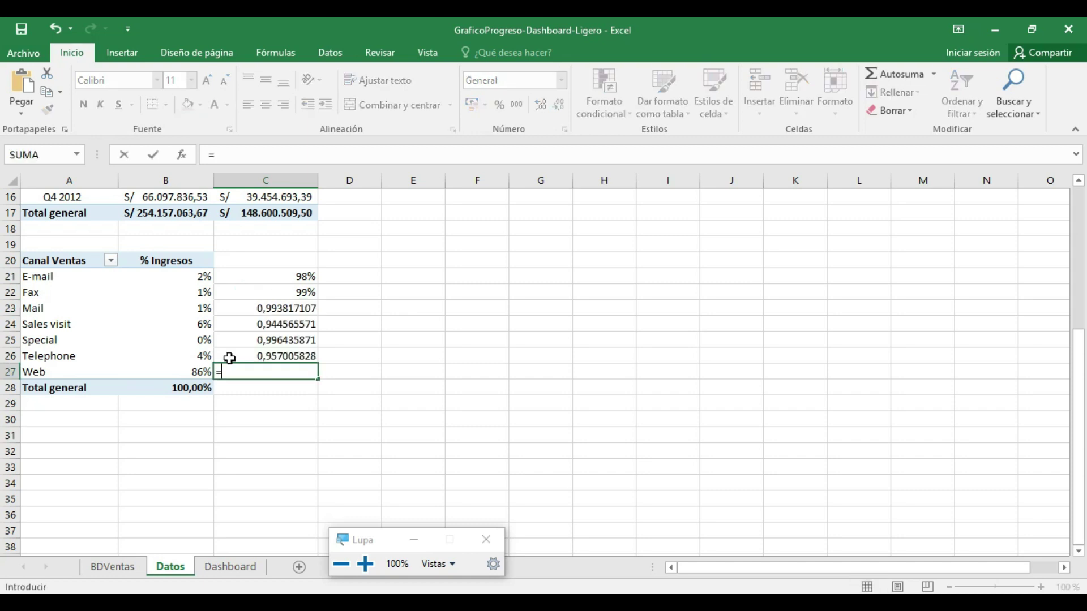
text(1-)
click(199, 371)
key(Return)
drag(286, 306, 289, 373)
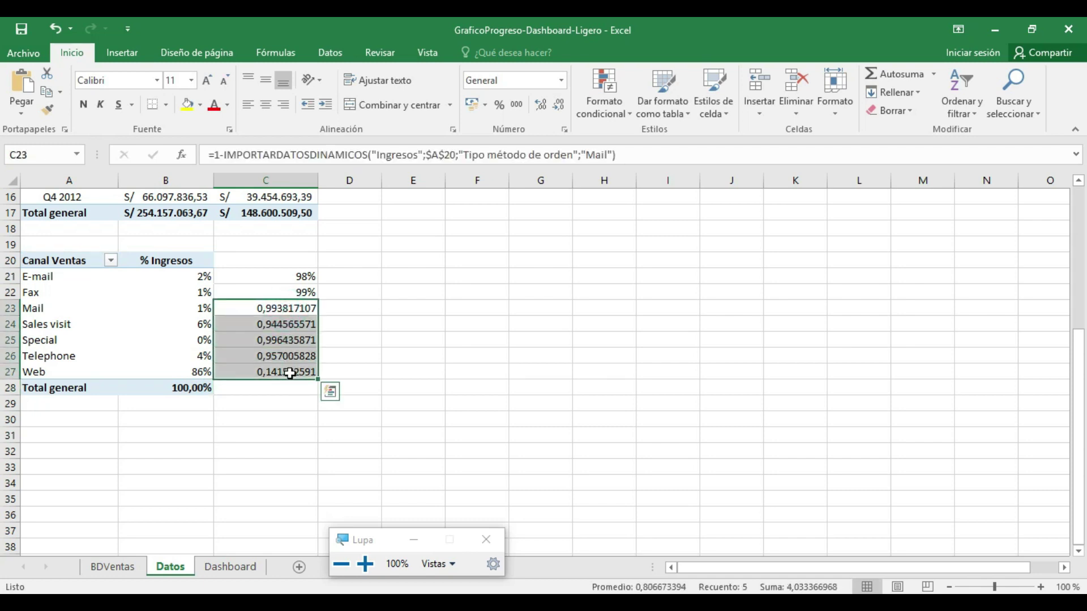
key(ctrl+shift+5)
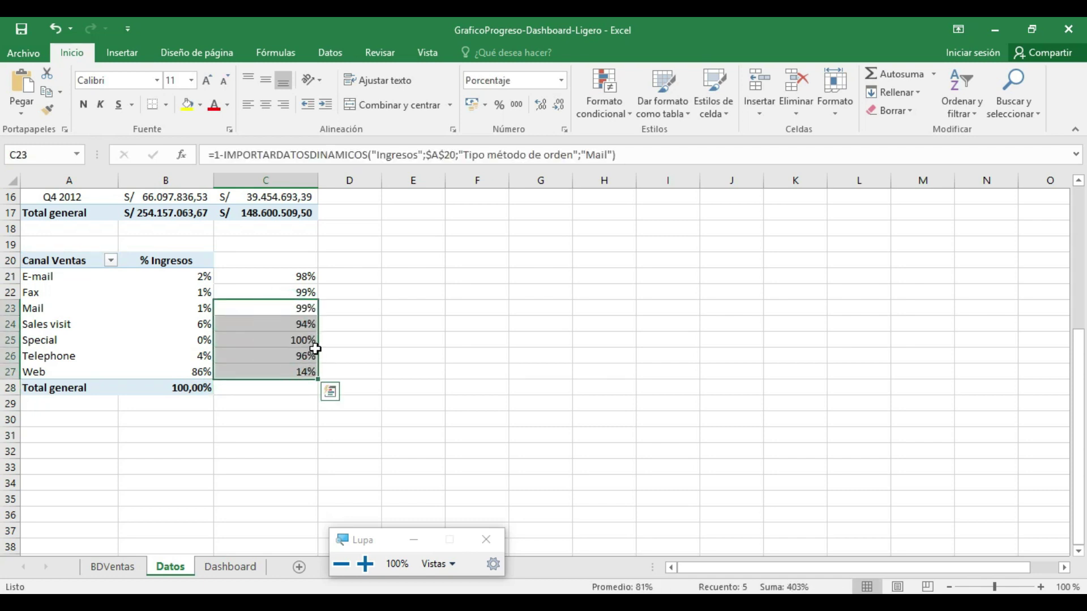
Review the complement results and formulas in C21:C24.
click(300, 355)
drag(300, 276, 303, 316)
click(272, 304)
click(283, 324)
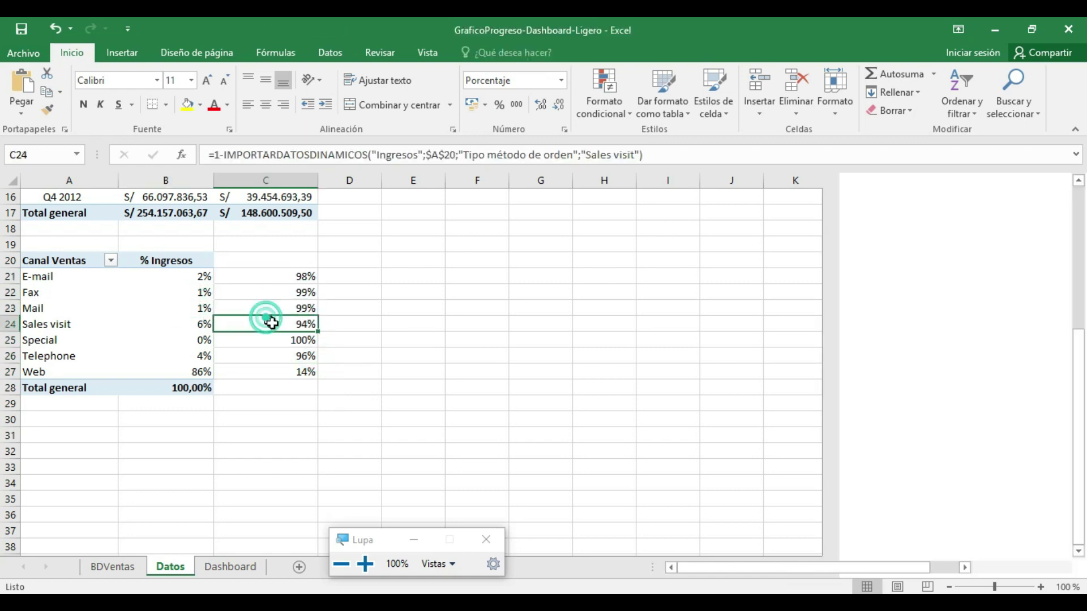
scroll(400, 351, up, 3)
scroll(400, 351, down, 1)
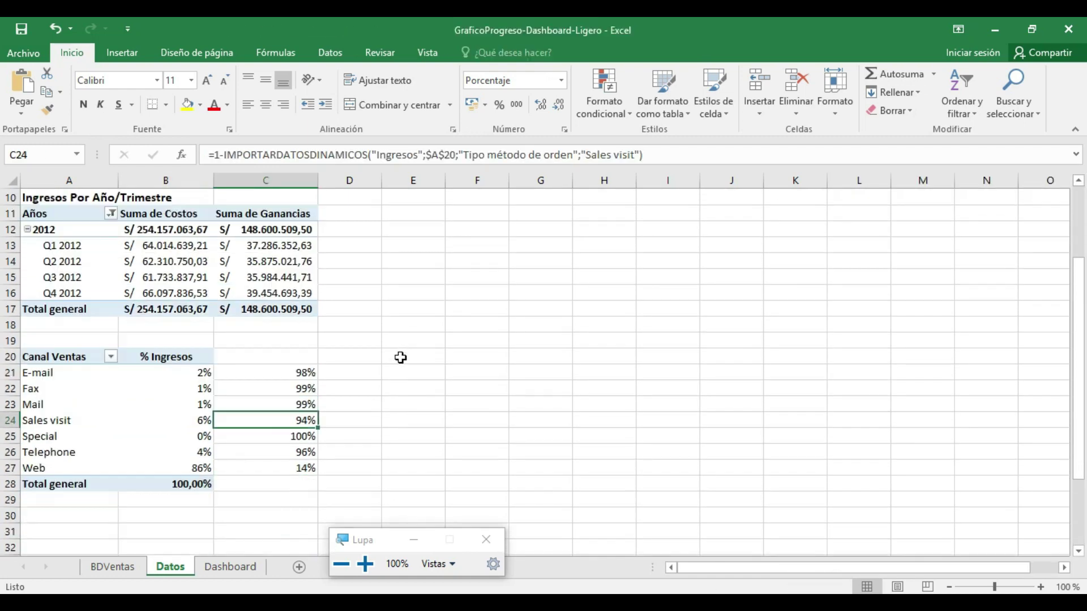
click(414, 540)
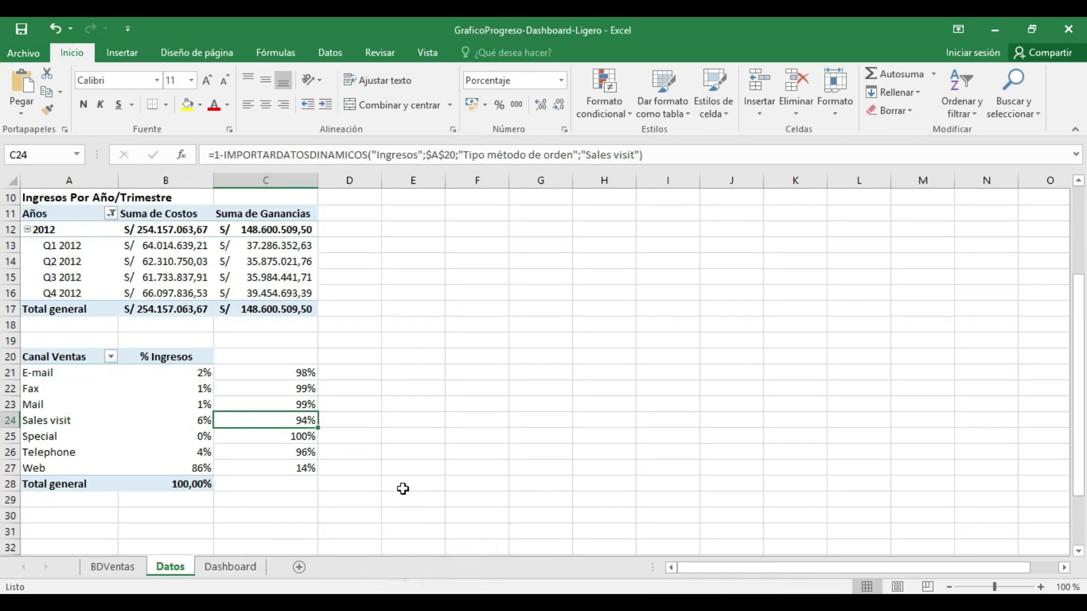
click(249, 373)
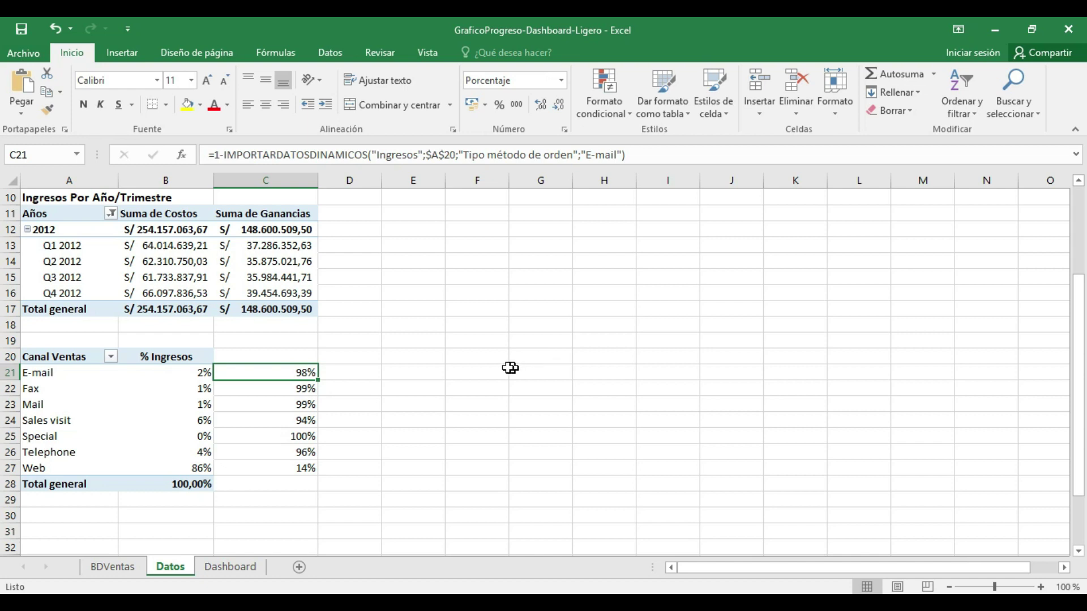
click(429, 373)
scroll(498, 391, down, 1)
Insert an empty Anillo doughnut chart beside the Canal Ventas table on the Datos sheet.
click(461, 324)
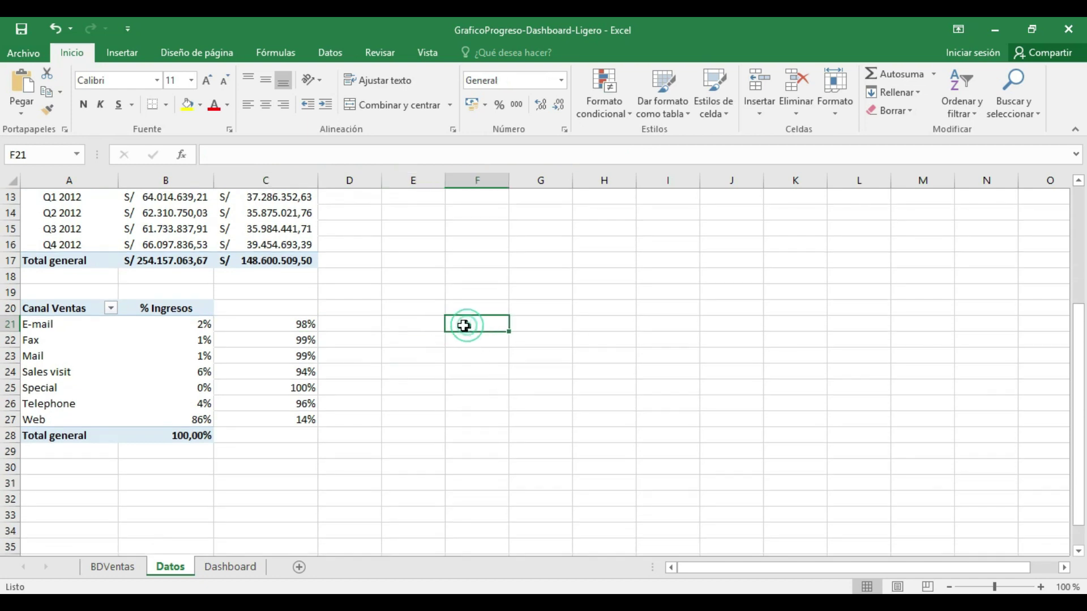
click(135, 51)
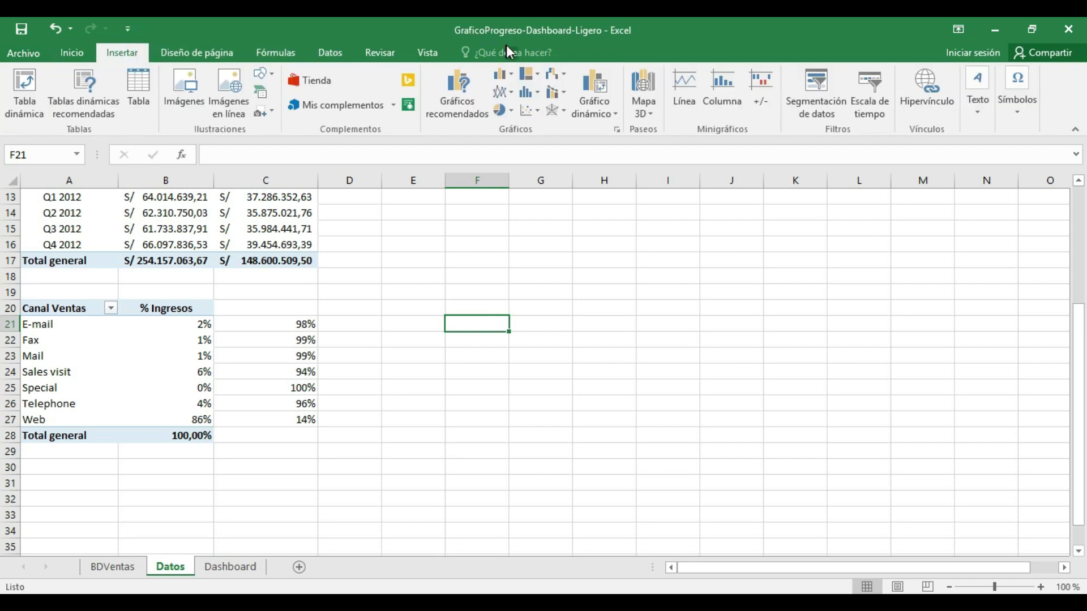
click(512, 111)
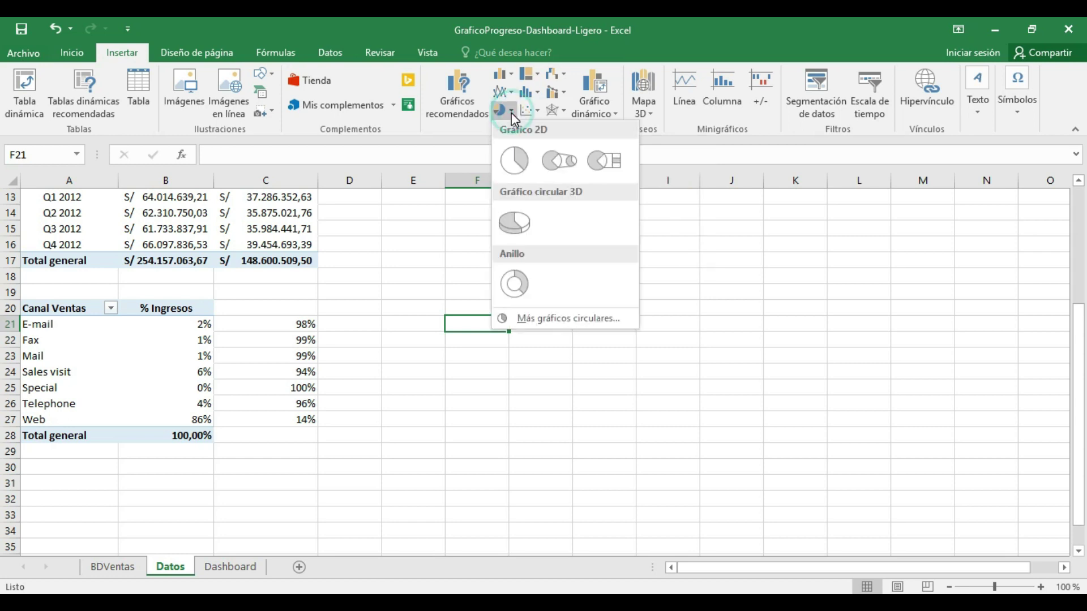
click(525, 289)
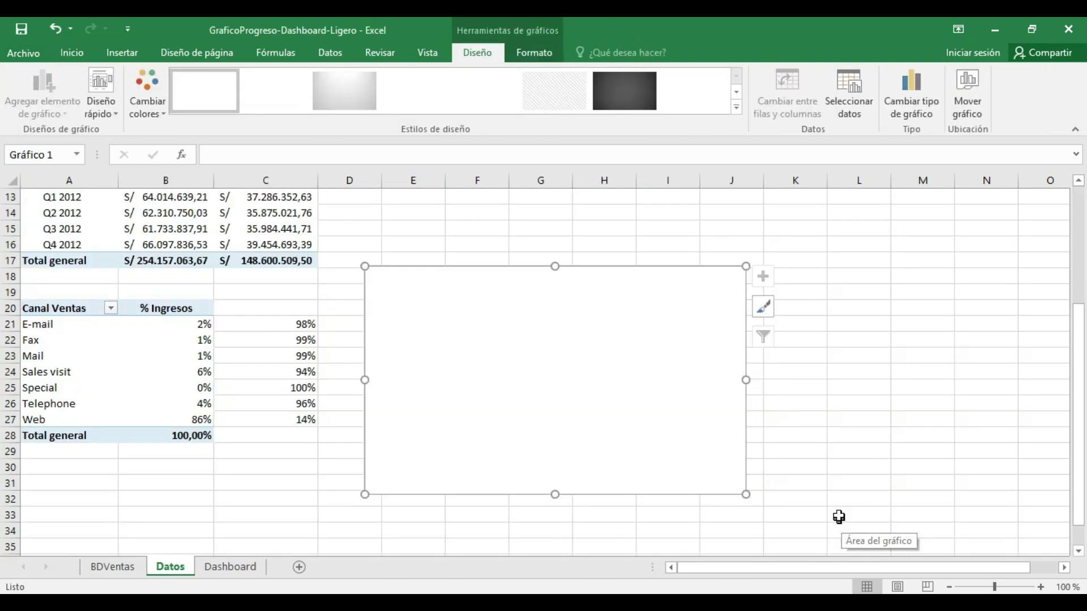
Size Gráfico 1 to 5 cm high by 5 cm wide and place it beside the Canal Ventas percentages.
click(638, 275)
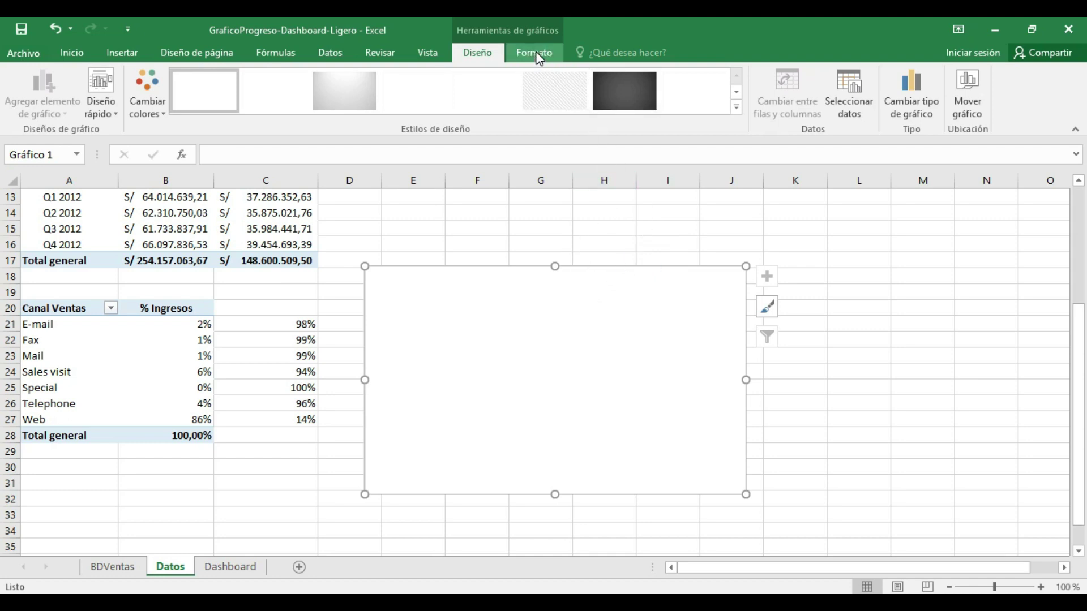
click(534, 52)
triple_click(979, 83)
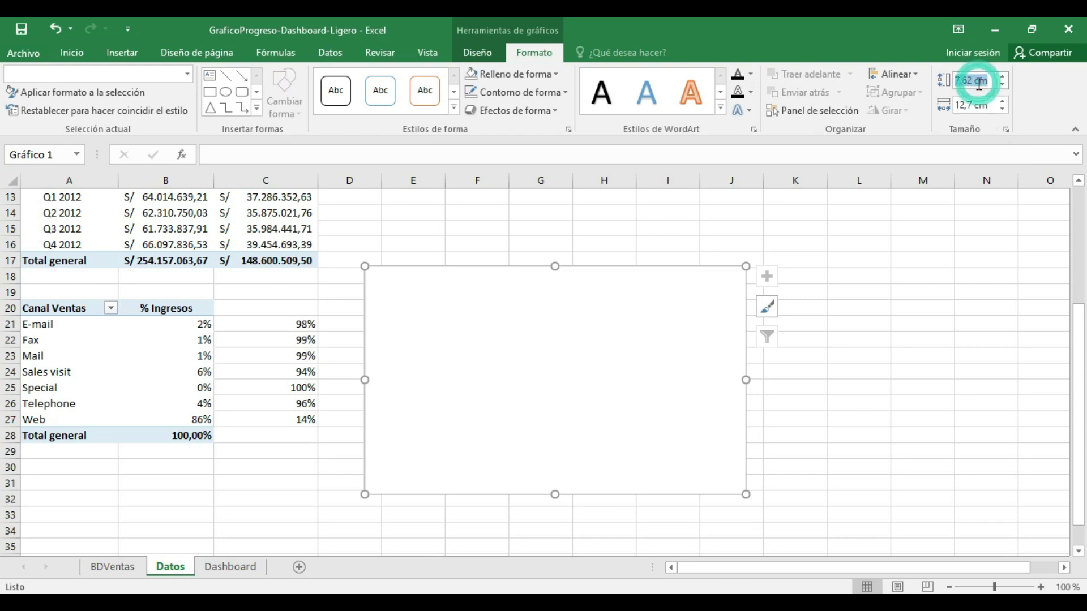
text(5)
key(Return)
triple_click(965, 106)
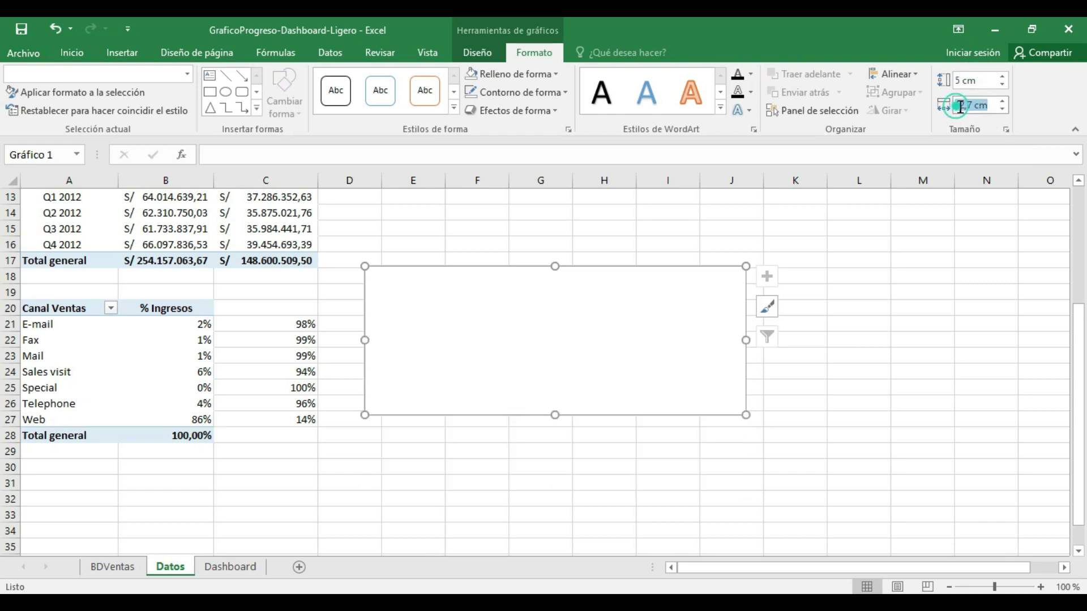
text(5)
key(Return)
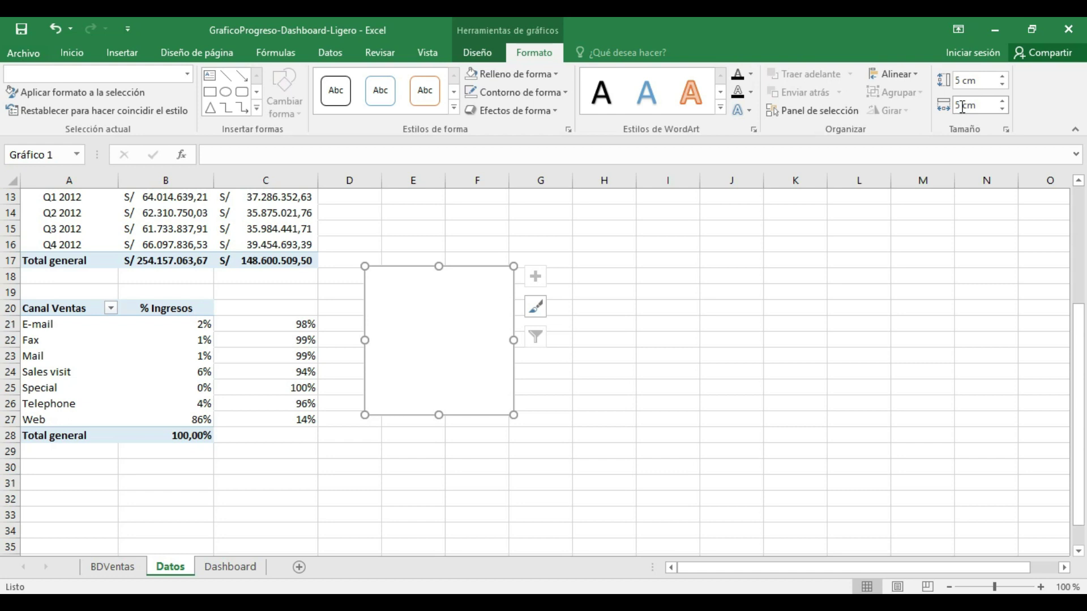
drag(463, 270, 496, 308)
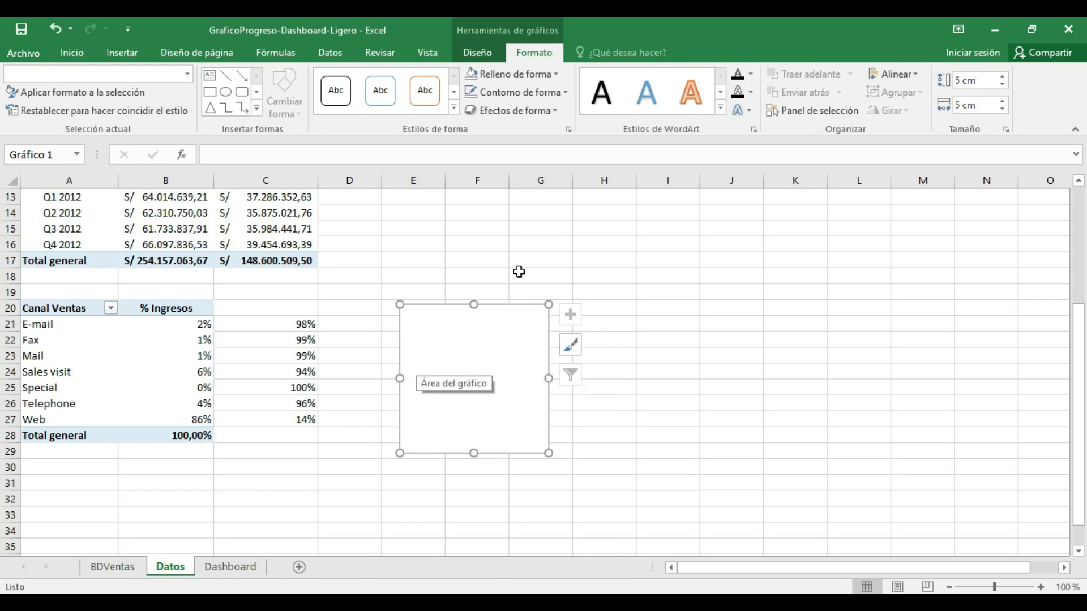
Open Seleccionar datos for the chart and start adding a new series.
right_click(502, 327)
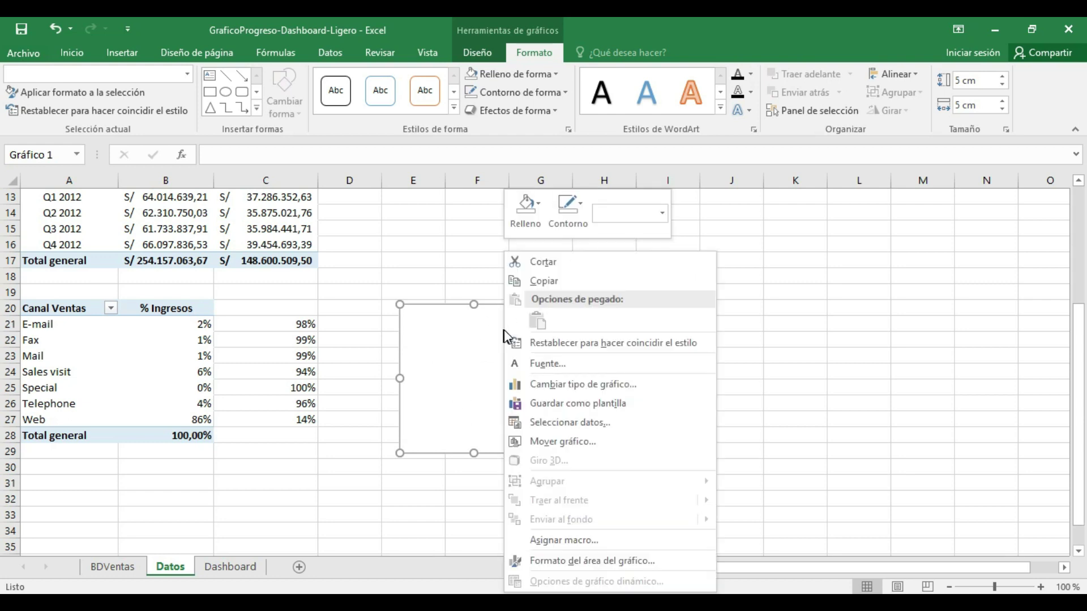
click(594, 430)
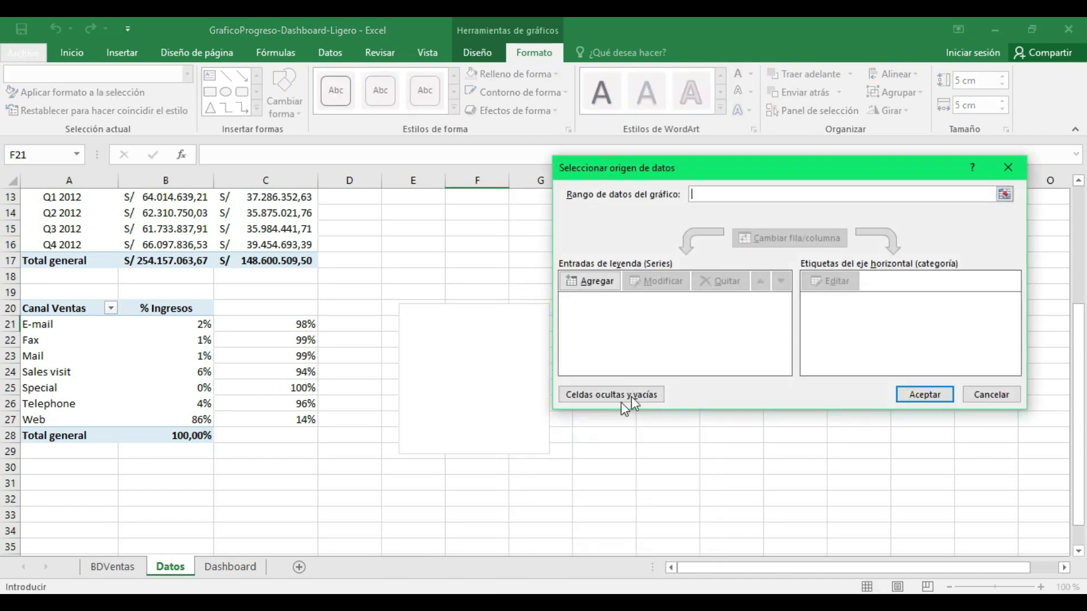
drag(662, 176, 578, 176)
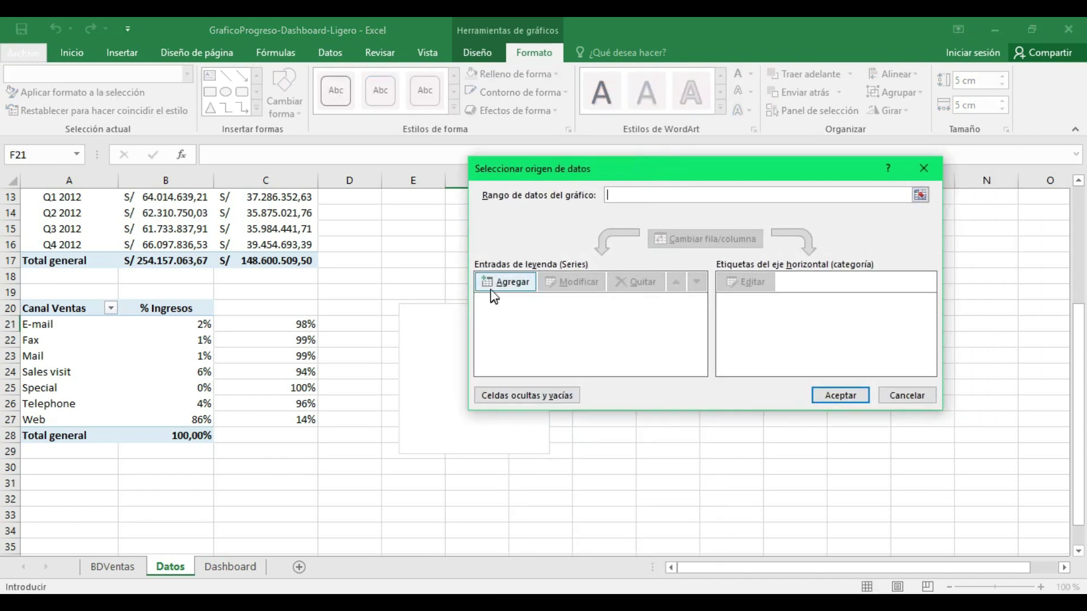
click(503, 283)
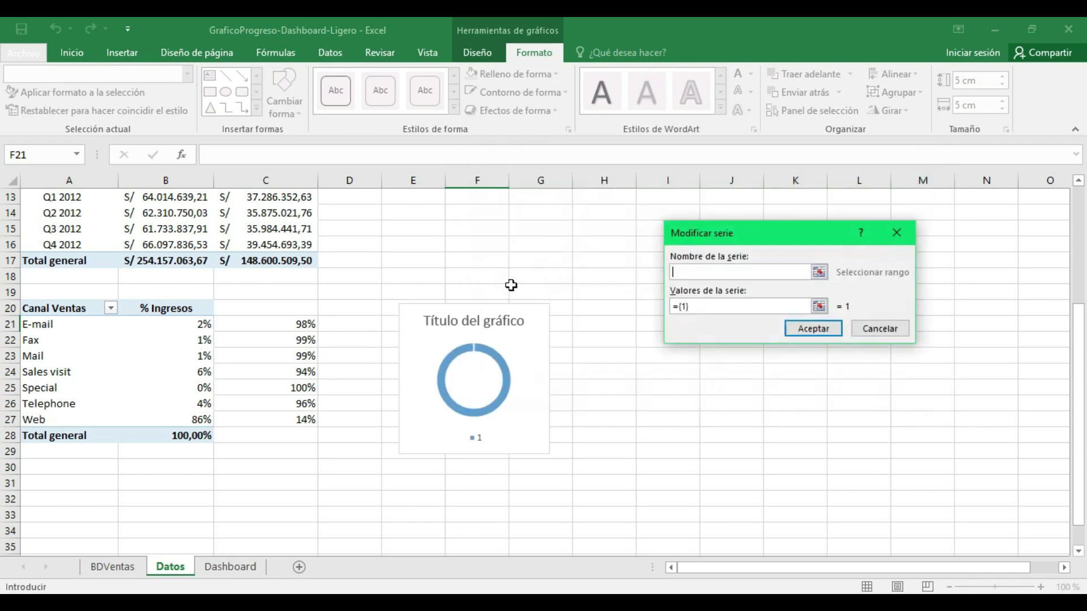
drag(694, 240, 573, 228)
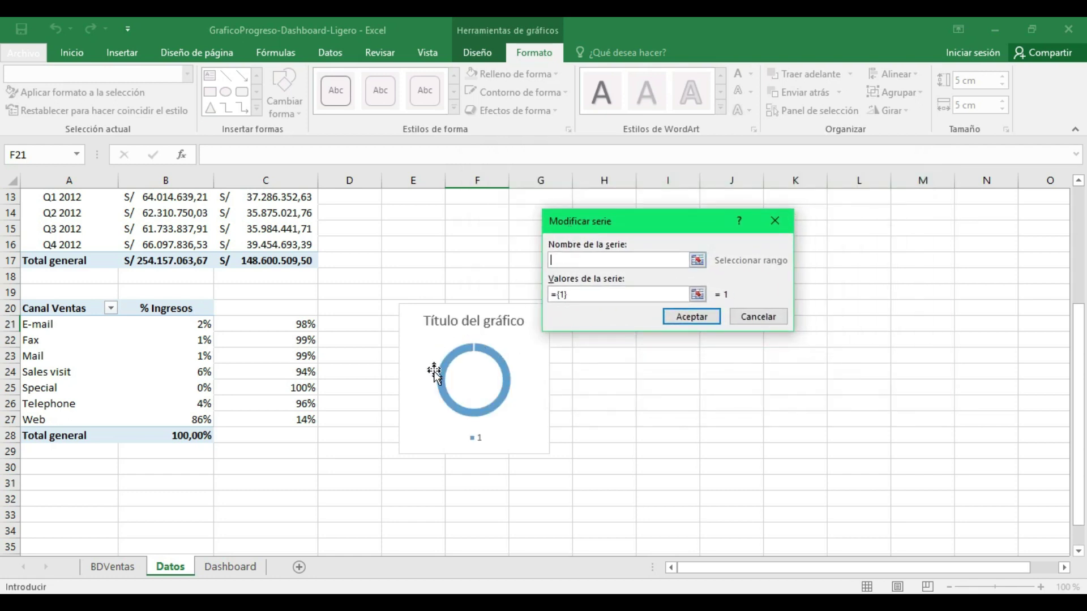
click(563, 262)
Set the series values to twenty ones ={1,1,...,1} and apply the chart data.
click(138, 564)
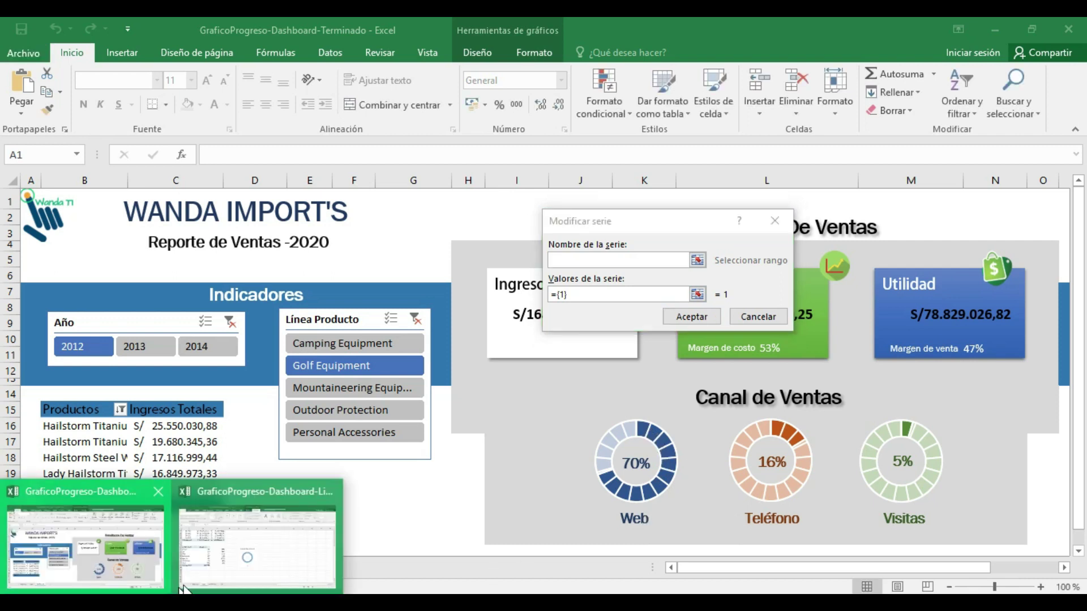
click(221, 526)
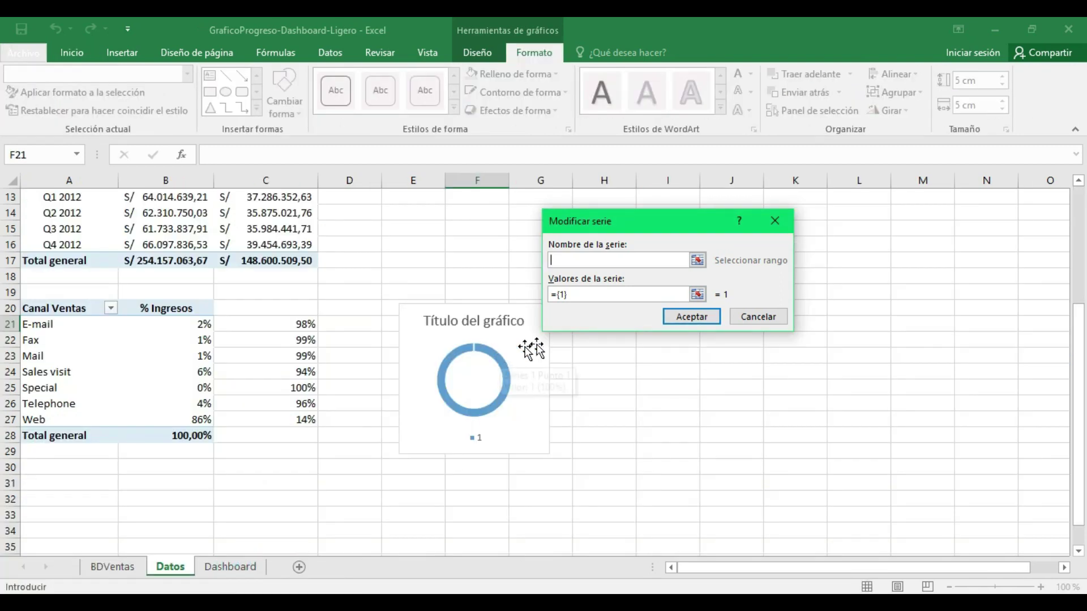
drag(597, 299, 491, 296)
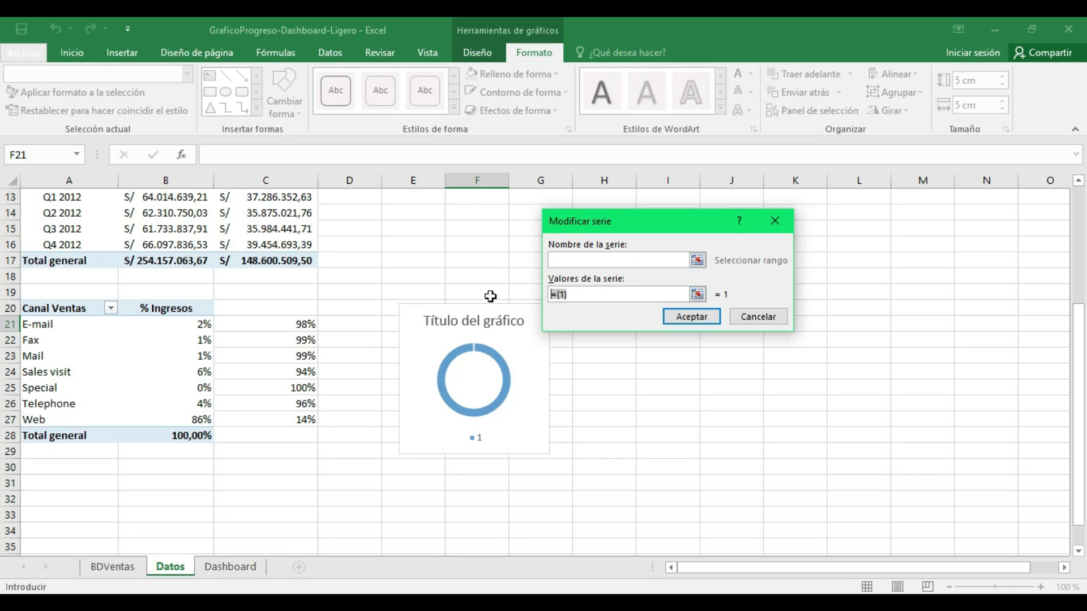
text(1,1,1,1,1,1,1,1,1,1,1,1,1,1)
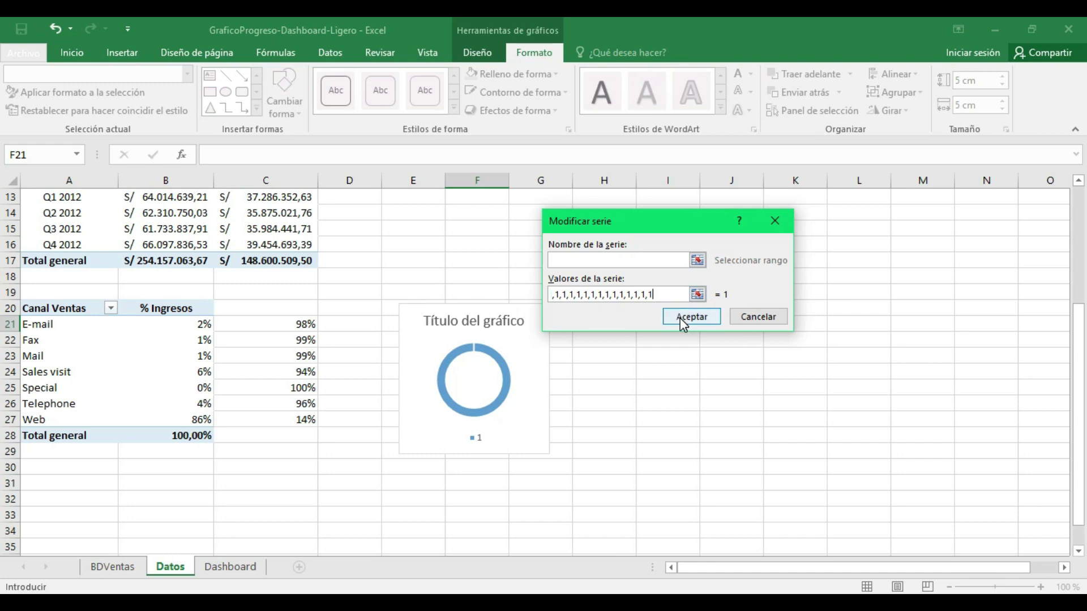
click(681, 319)
mouse_move(931, 319)
mouse_down()
mouse_move(931, 371)
mouse_move(927, 303)
mouse_up()
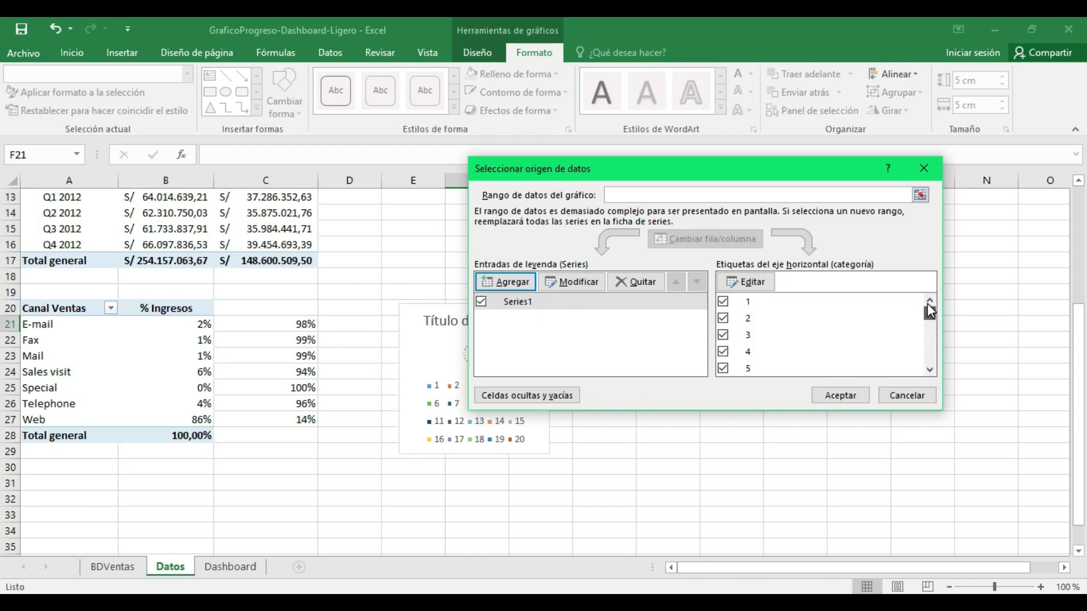
click(836, 396)
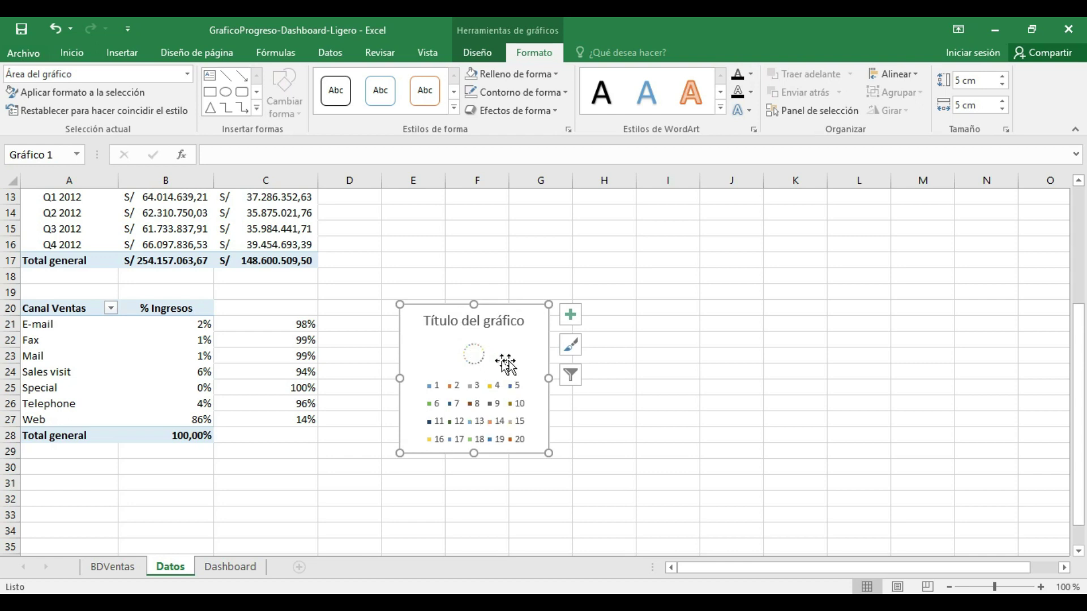
Turn off Título del gráfico and Leyenda so the 20-segment ring fills the chart.
click(574, 320)
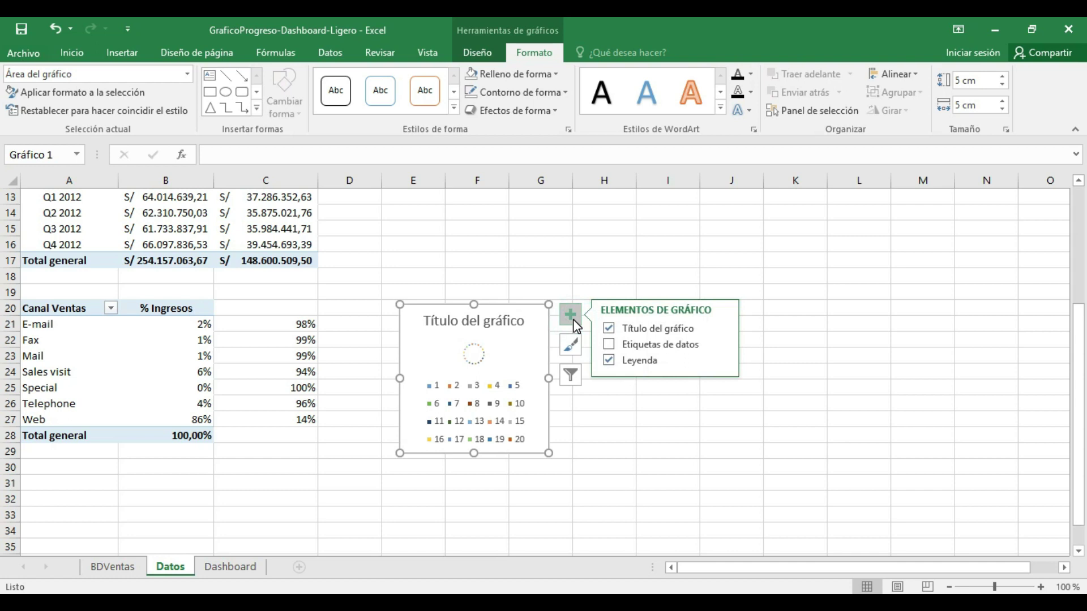
click(611, 330)
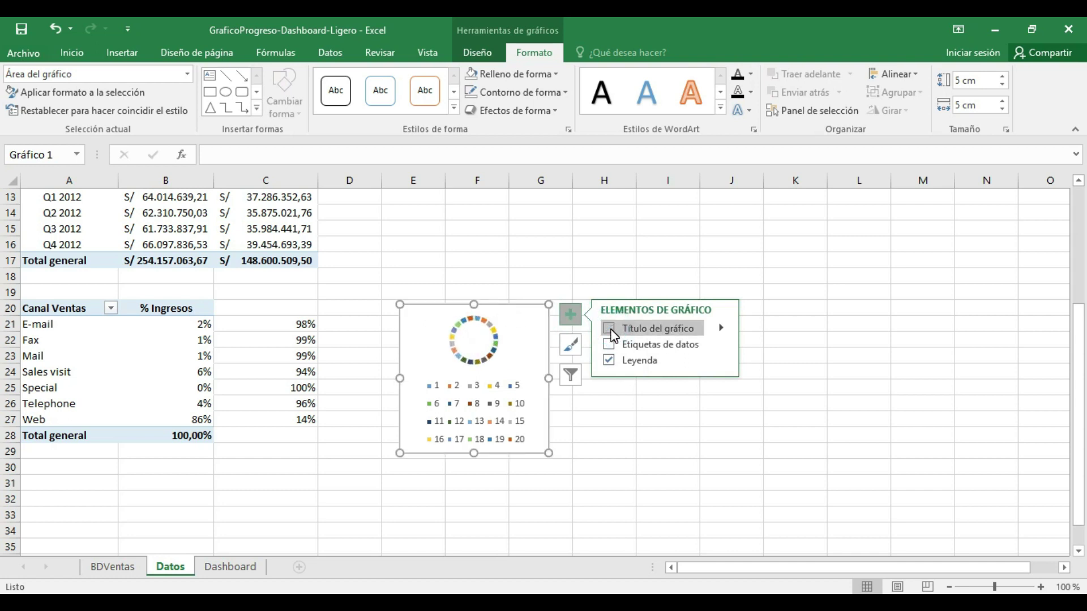
click(611, 367)
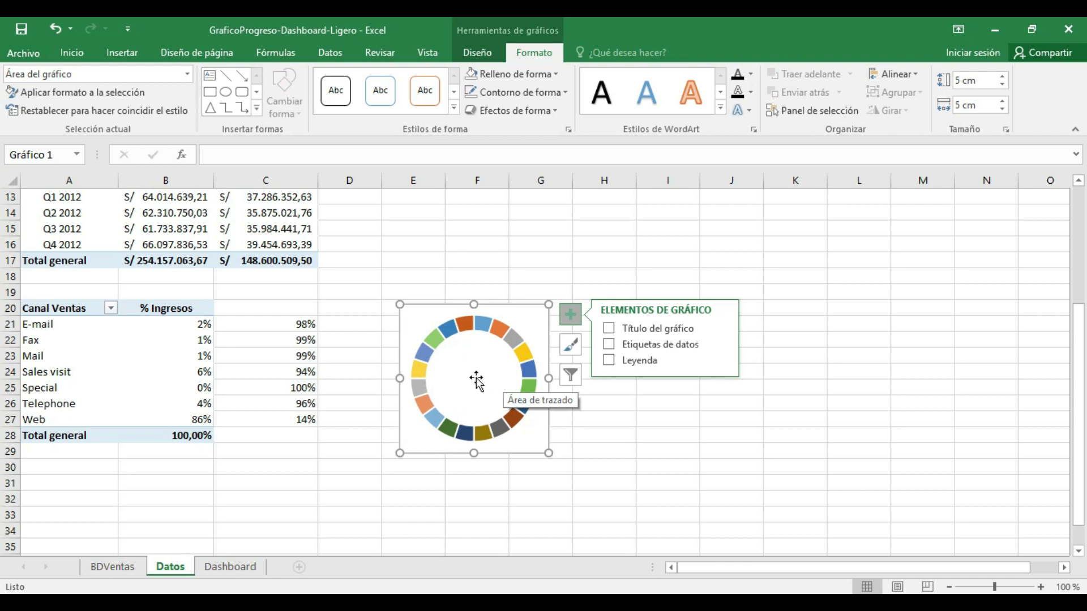
click(497, 327)
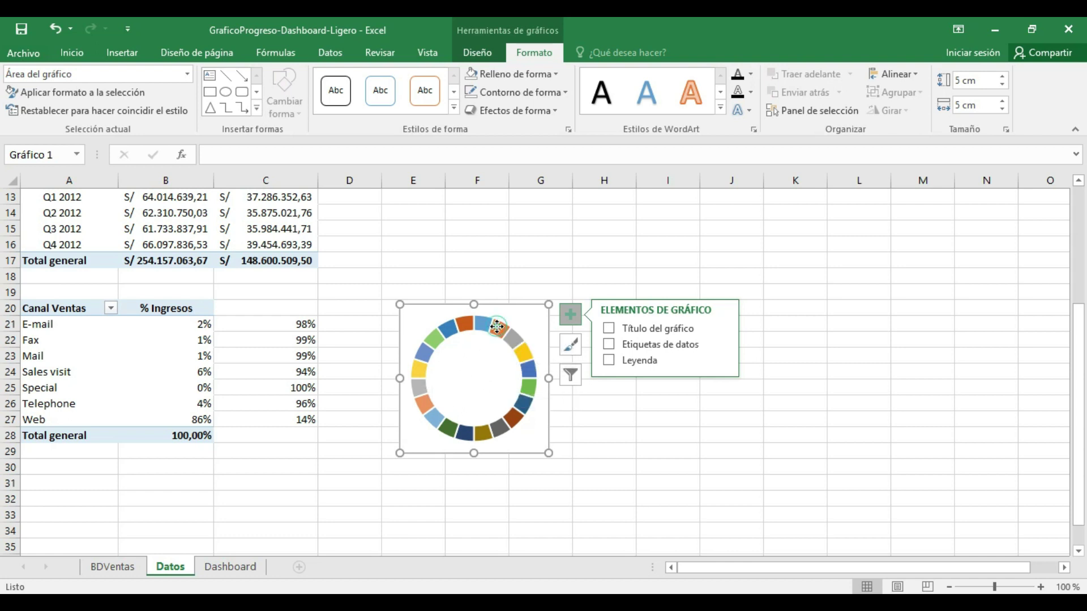
click(499, 327)
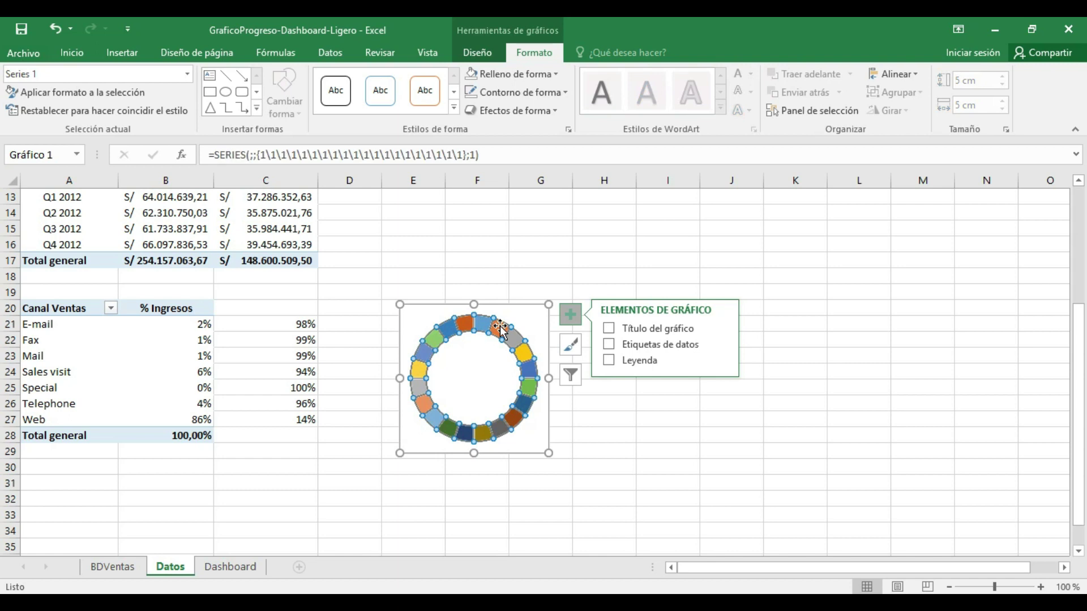
Set the doughnut series' Tamaño del agujero del anillo to 60%.
right_click(500, 327)
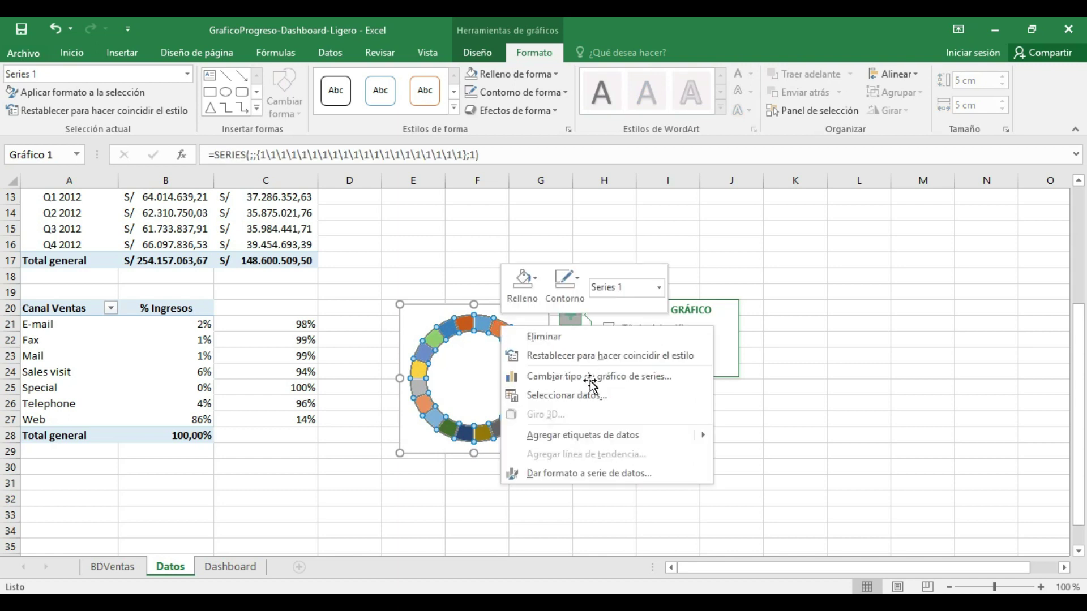
click(585, 475)
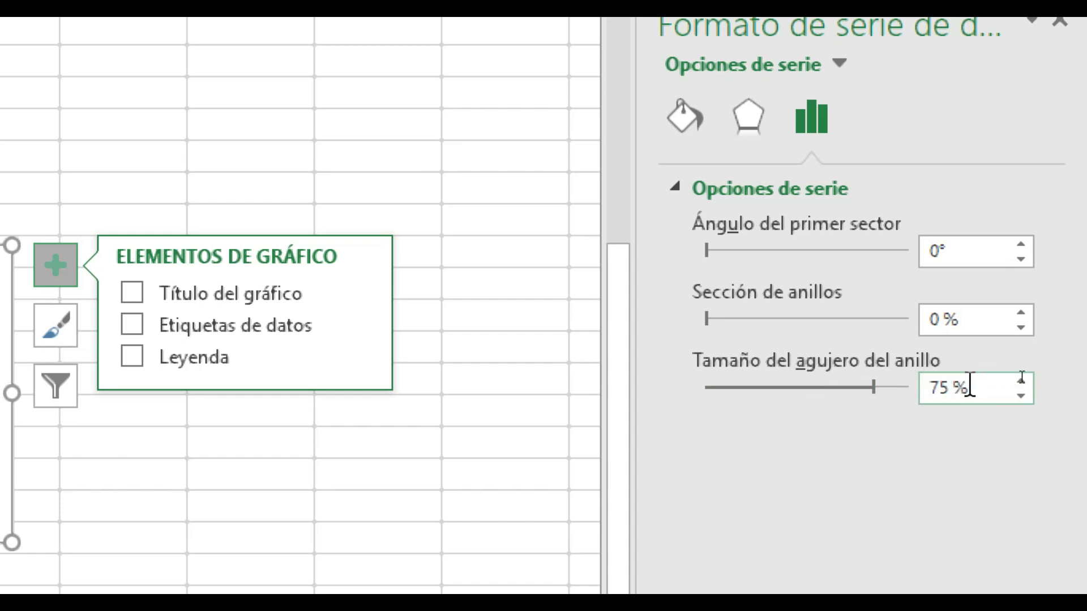
mouse_move(968, 388)
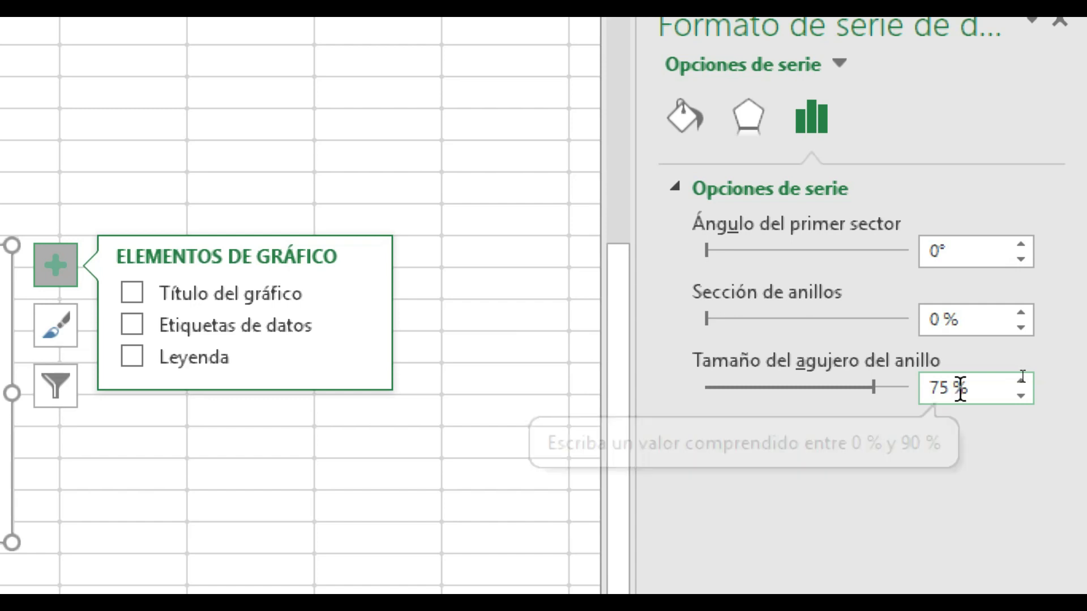
double_click(985, 388)
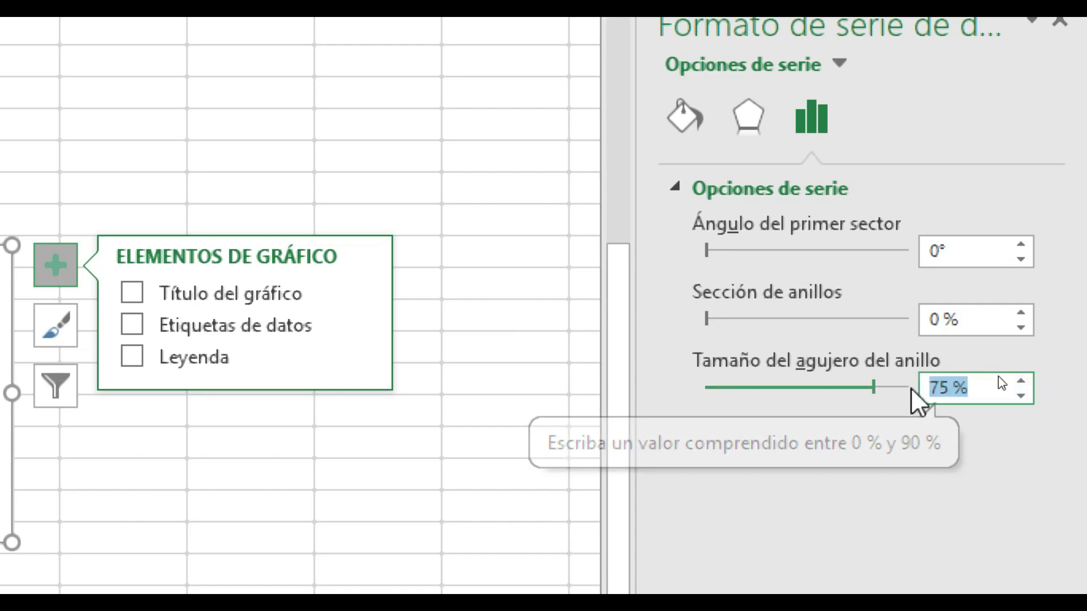
text(60)
key(Return)
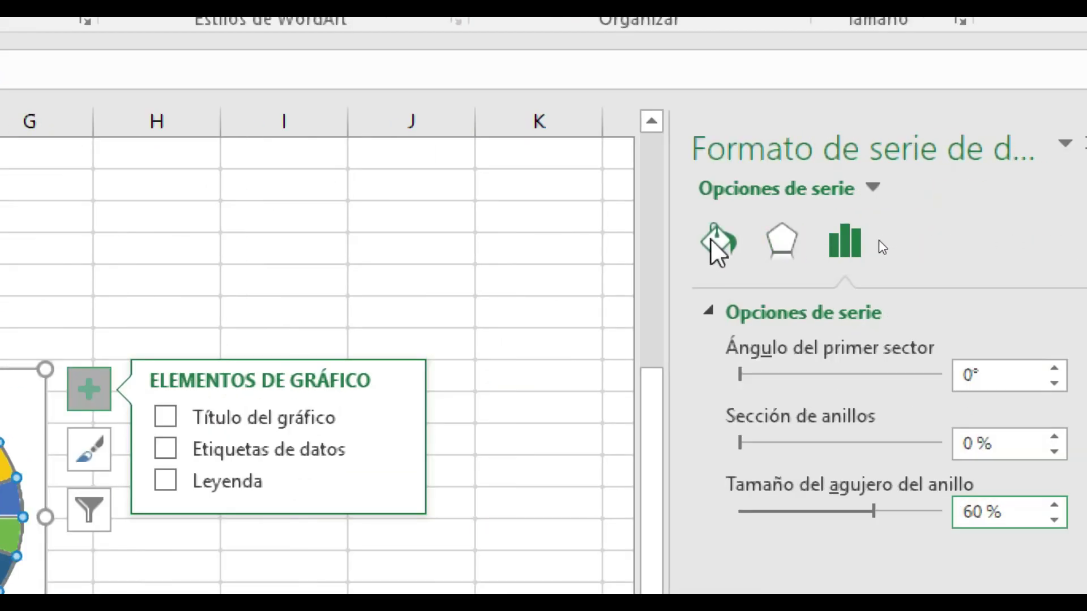
Give all the ring segments a solid red fill.
click(716, 242)
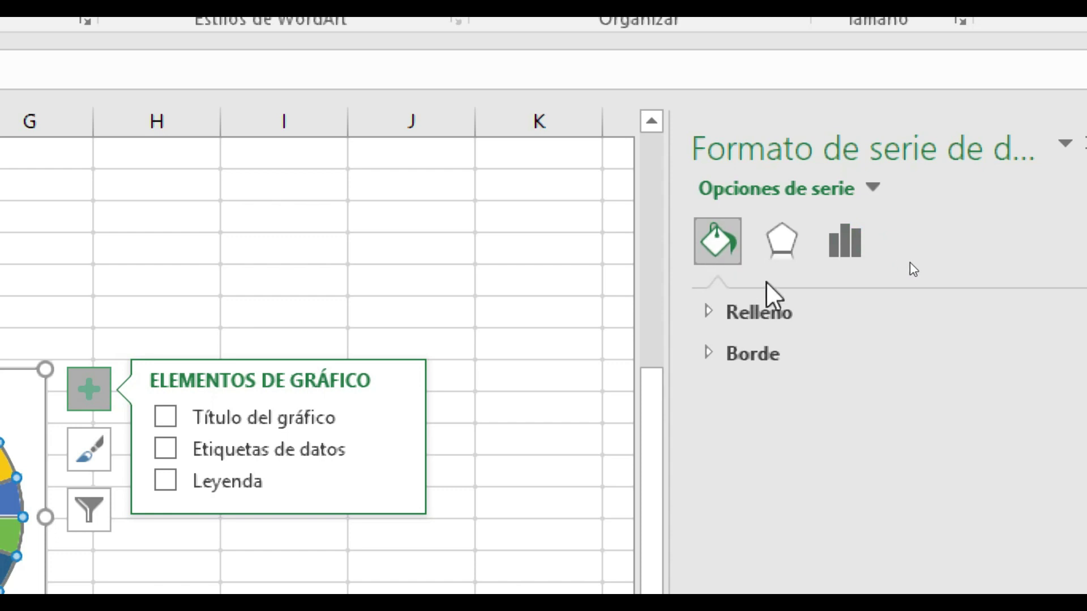
click(708, 313)
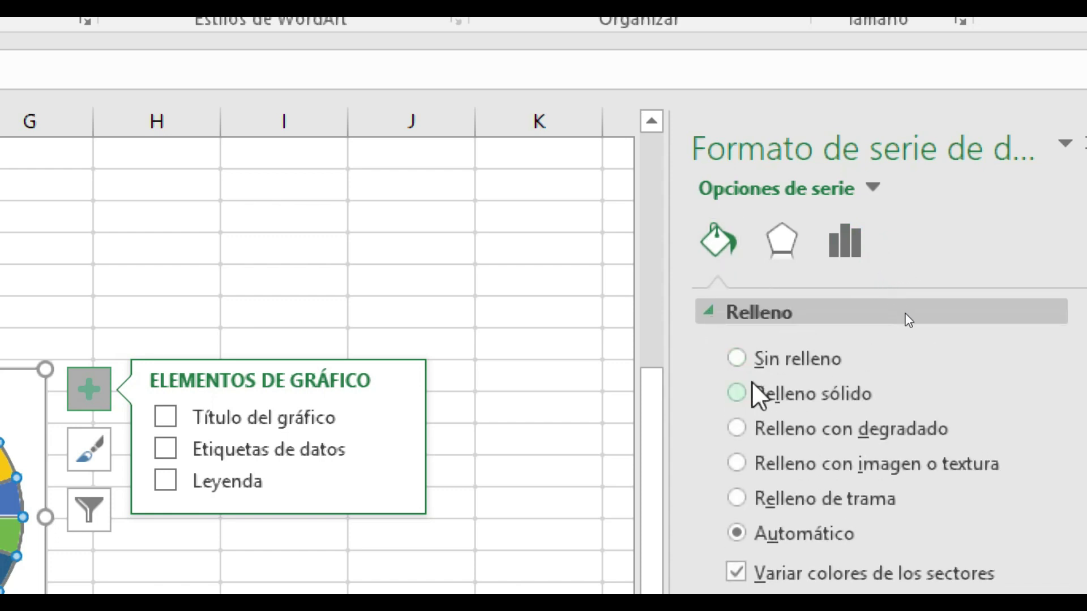
click(775, 398)
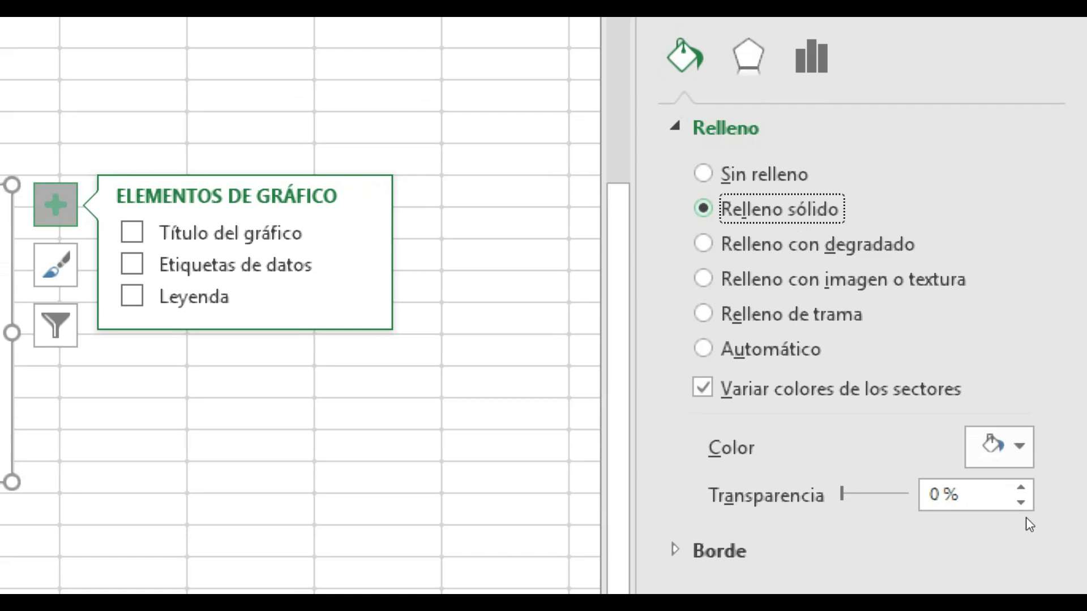
click(1020, 430)
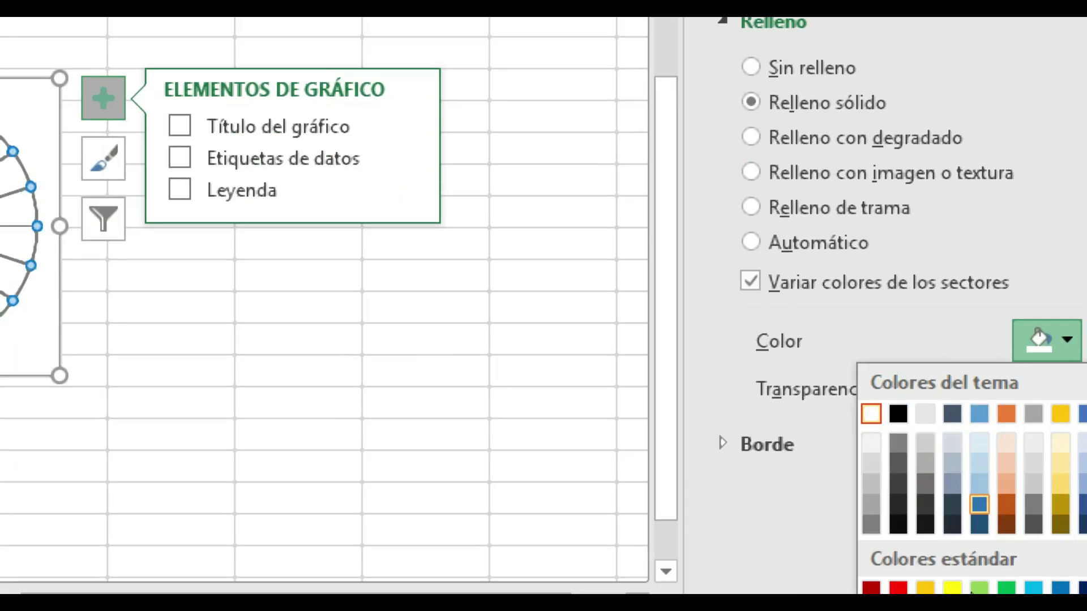
click(928, 535)
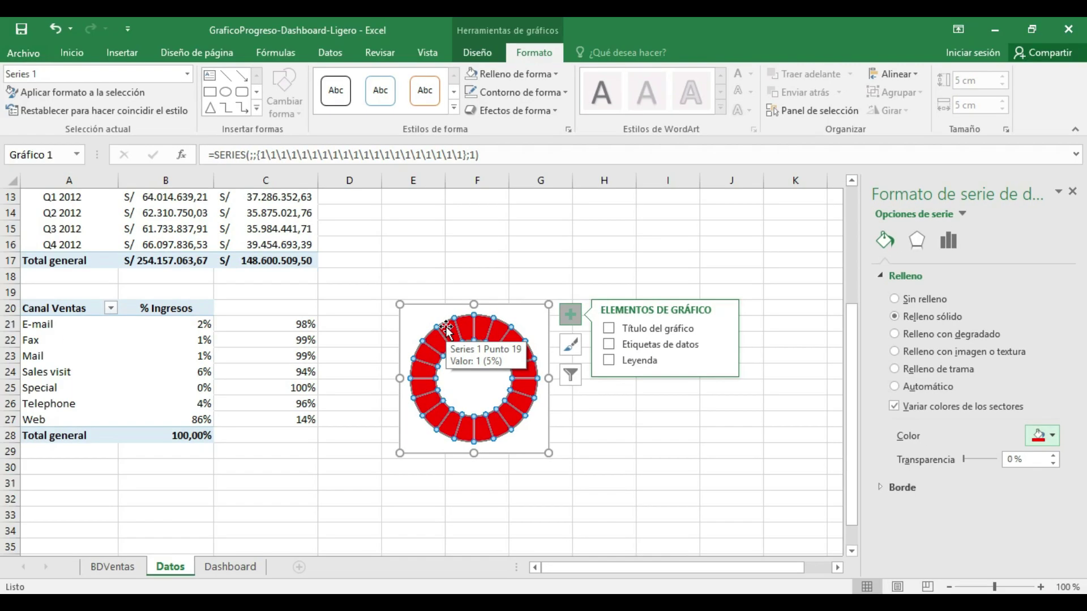
Set the chart area to Sin relleno and Sin contorno.
click(480, 392)
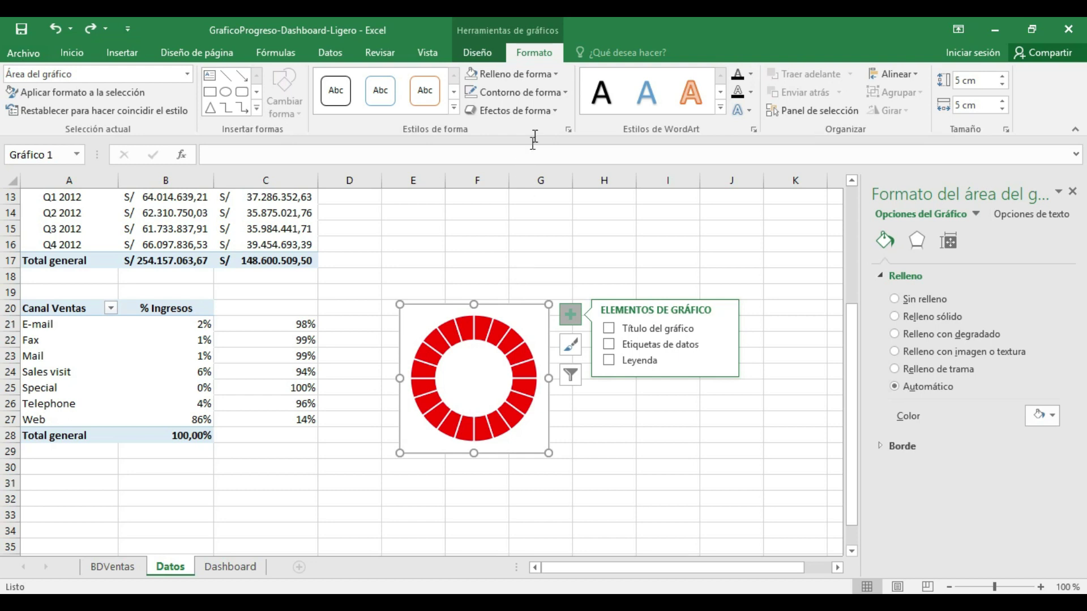
click(556, 75)
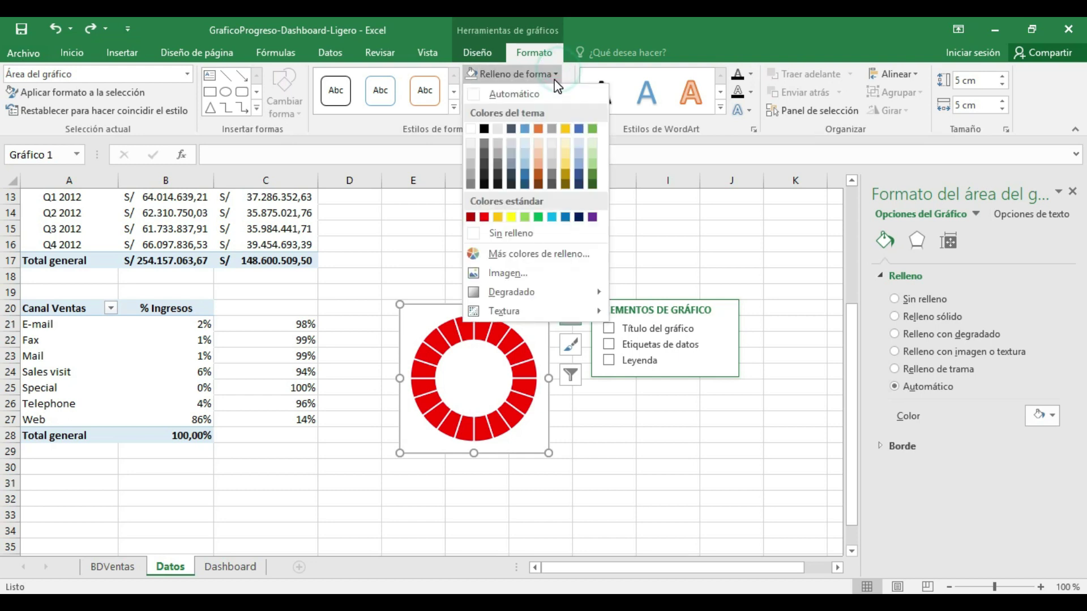
click(509, 233)
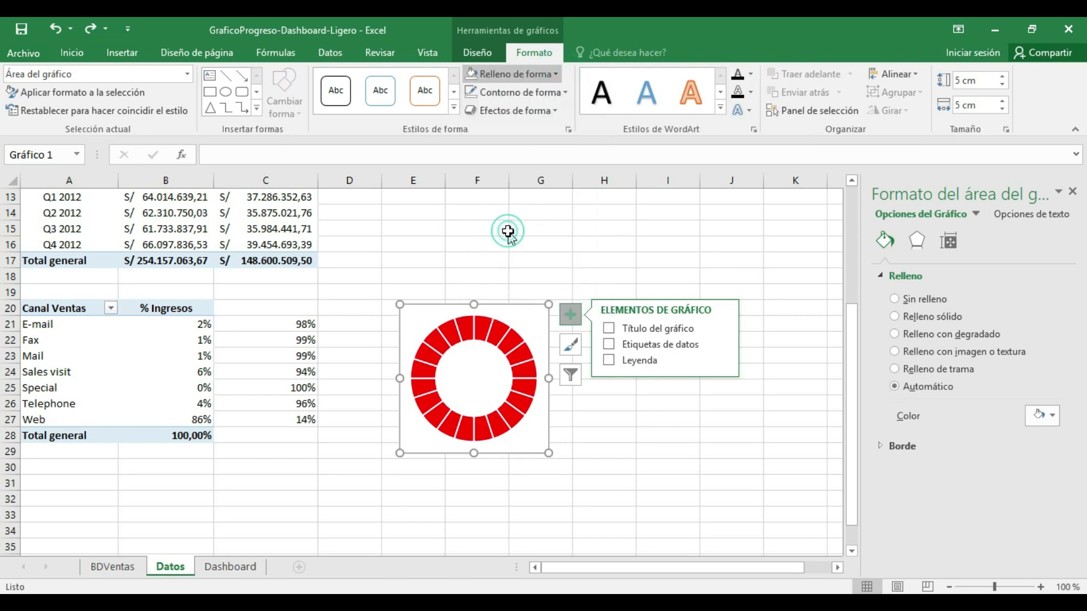
click(565, 92)
click(496, 253)
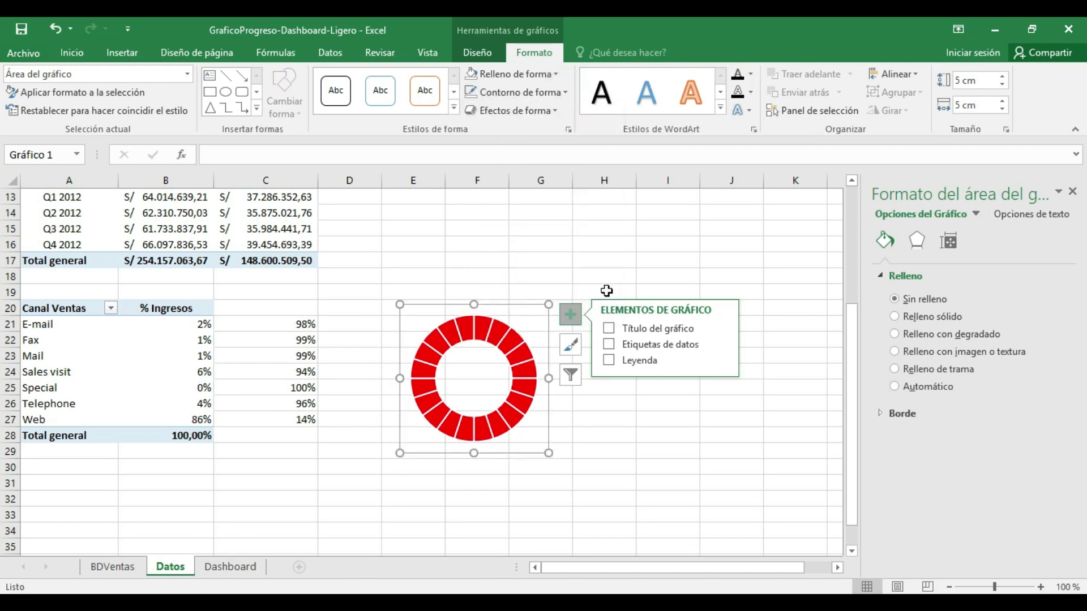
click(512, 310)
click(513, 309)
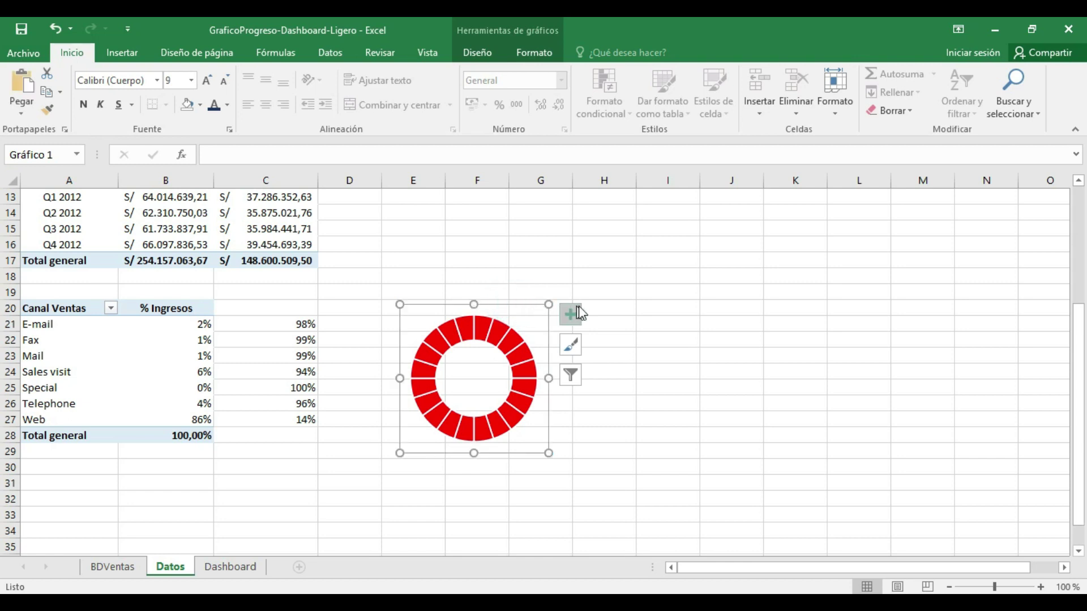
Paste two copies of the red donut chart at I20 and L20.
click(630, 310)
click(657, 313)
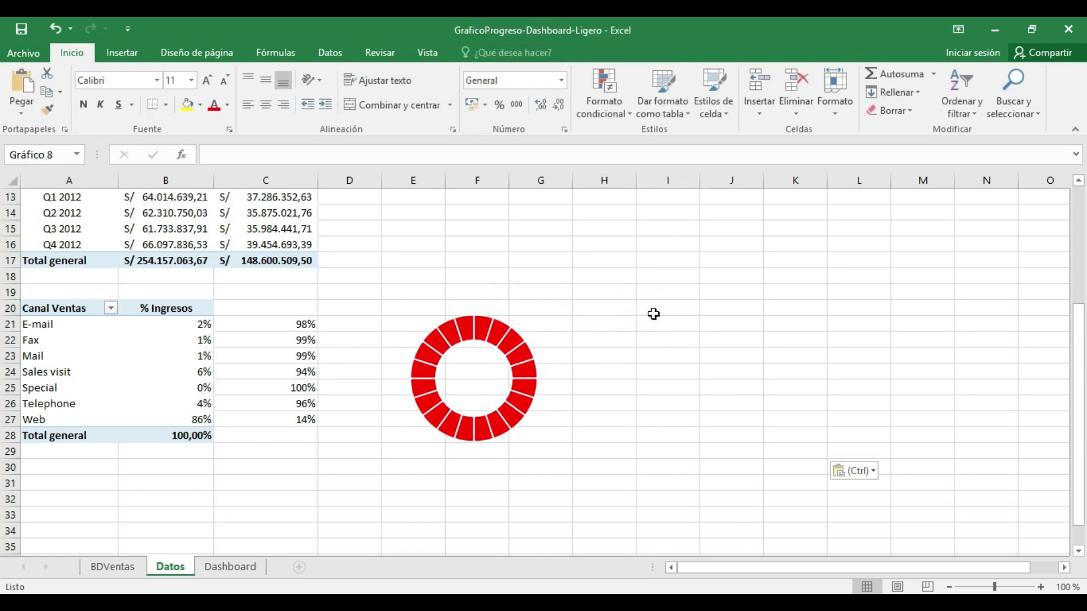
key(ctrl+v)
click(882, 309)
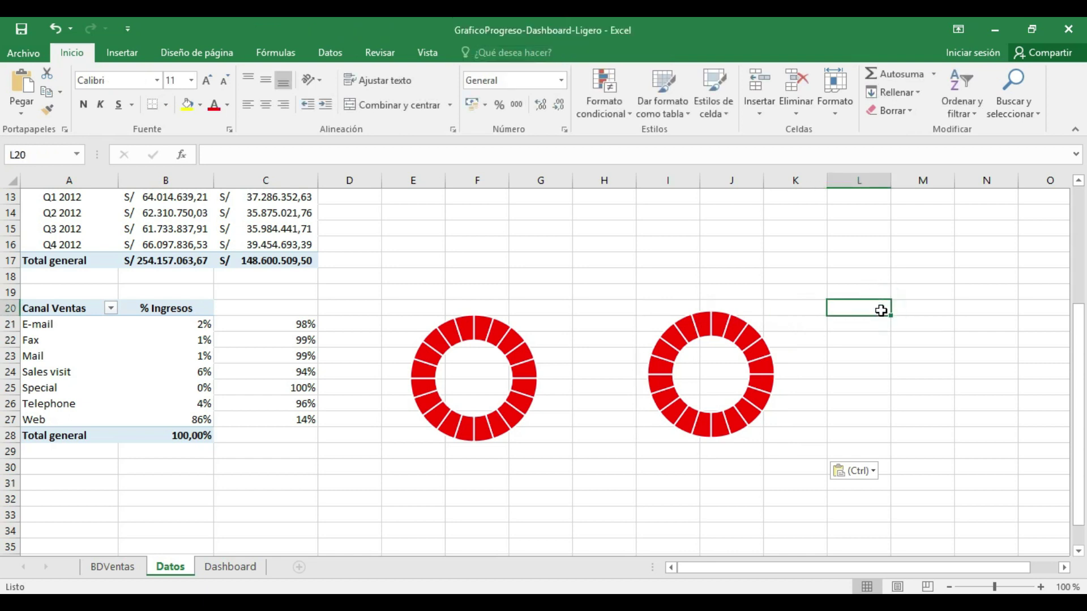
key(ctrl+v)
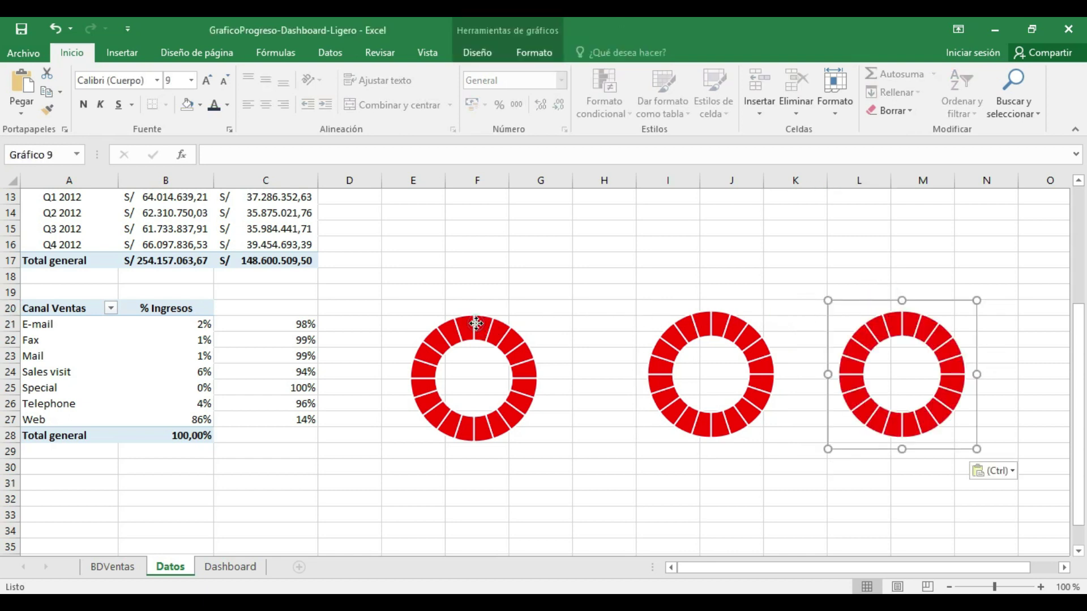
Align the three donut charts along their tops with Alinear en la parte superior.
click(489, 324)
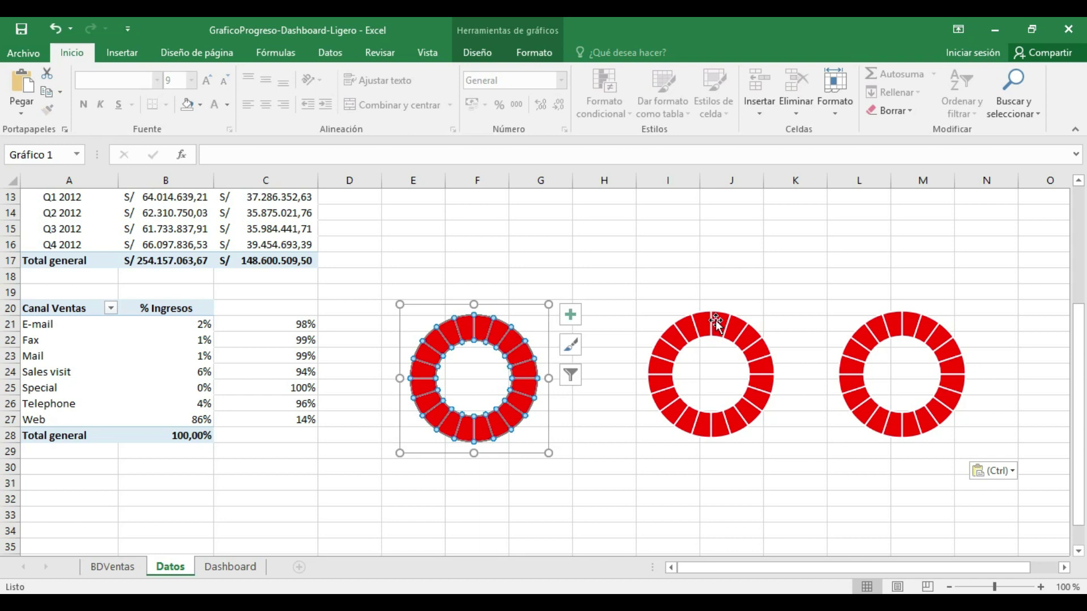
click(671, 289)
click(504, 311)
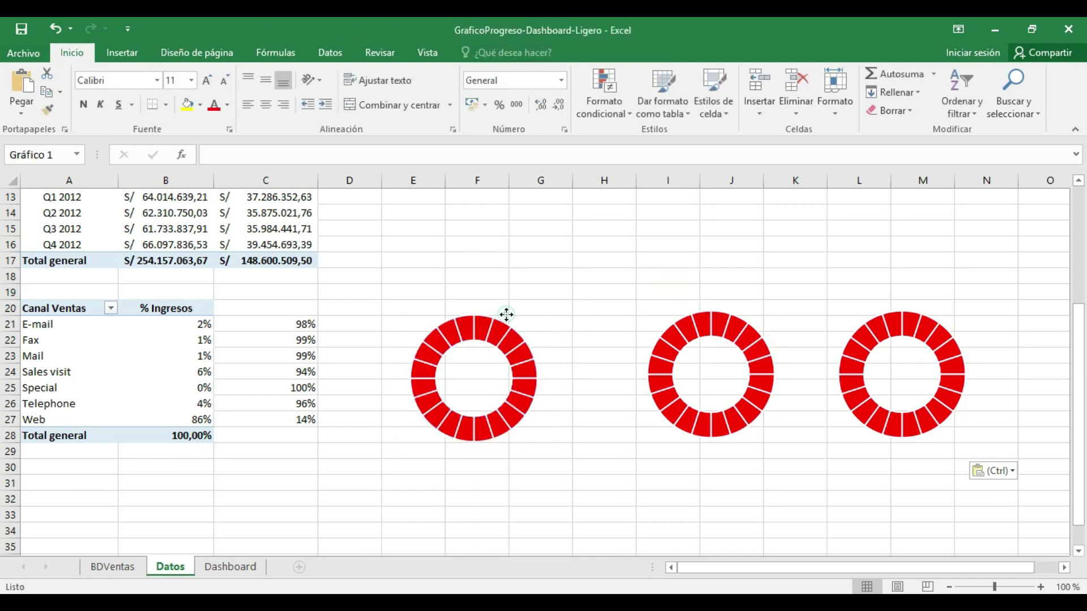
ctrl+click(691, 311)
ctrl+click(888, 318)
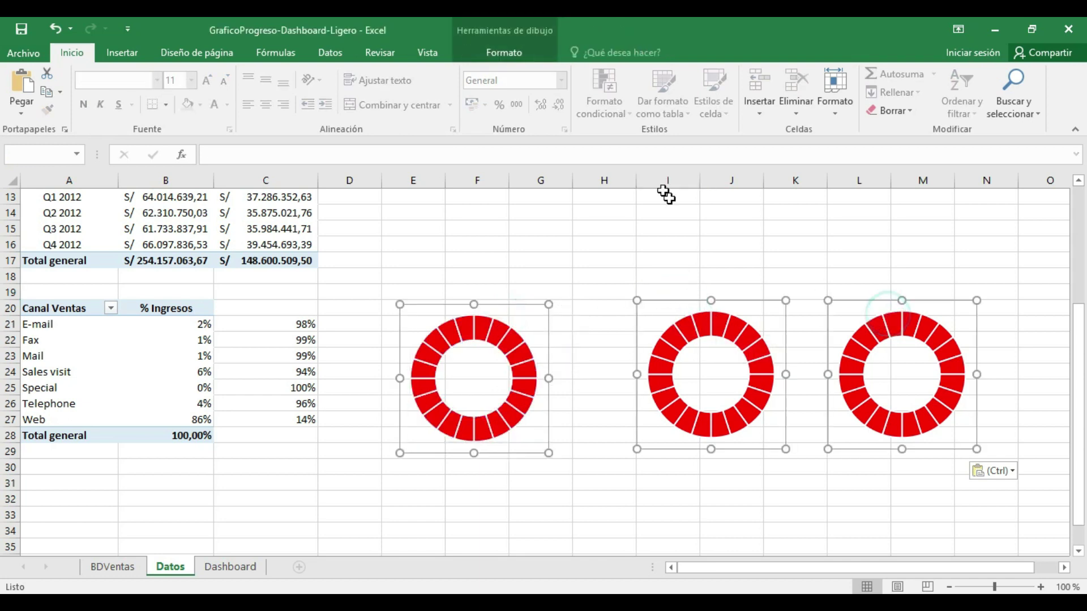
click(504, 51)
click(868, 76)
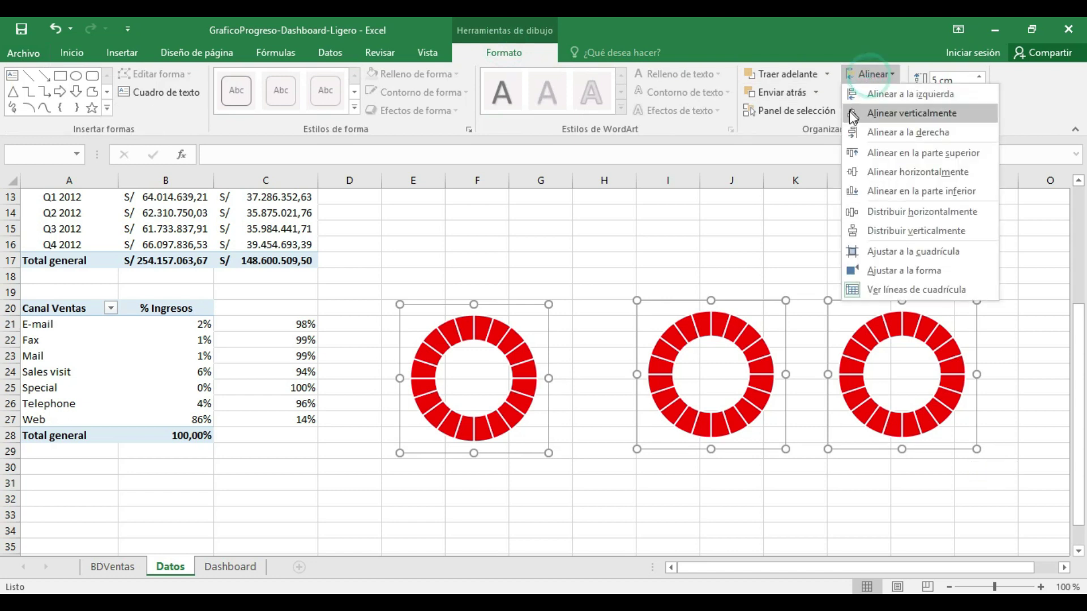
click(874, 158)
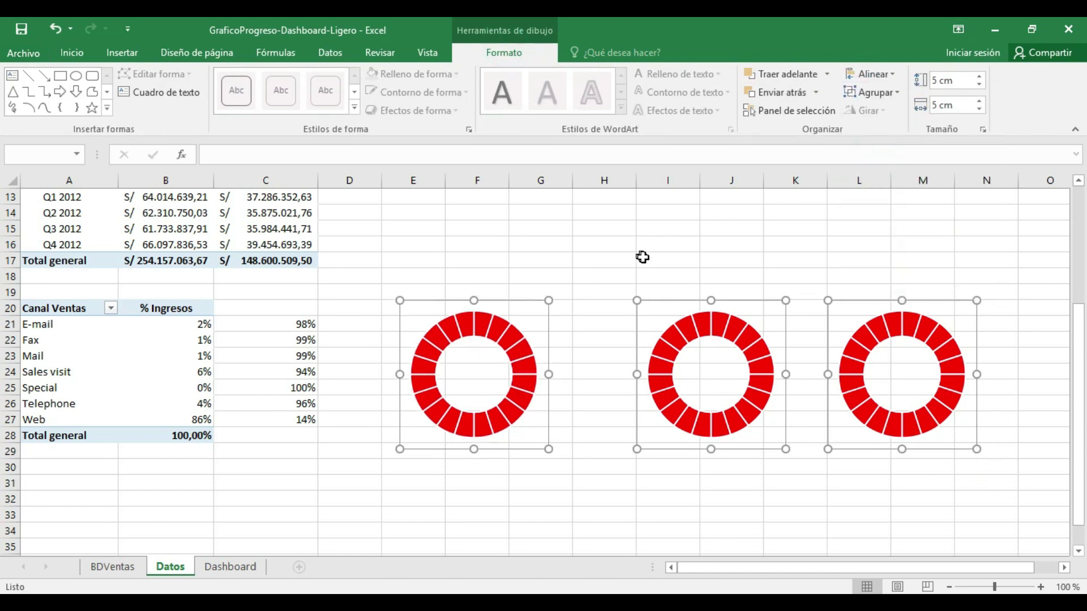
click(682, 249)
click(686, 305)
Nudge the middle chart left and open Seleccionar datos for the first donut's ring.
drag(687, 306, 660, 306)
click(512, 351)
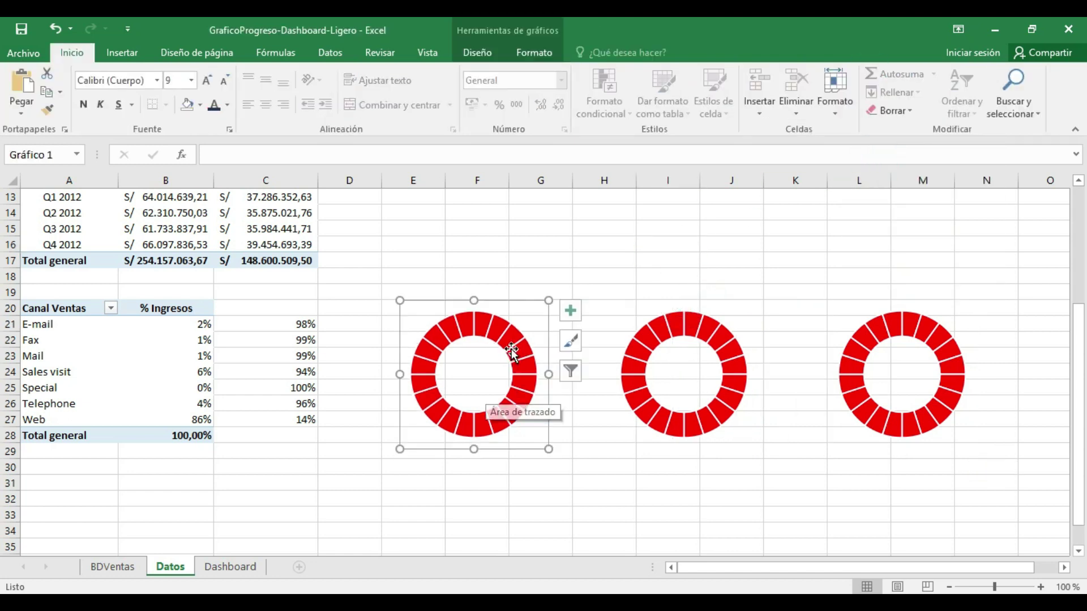
click(504, 322)
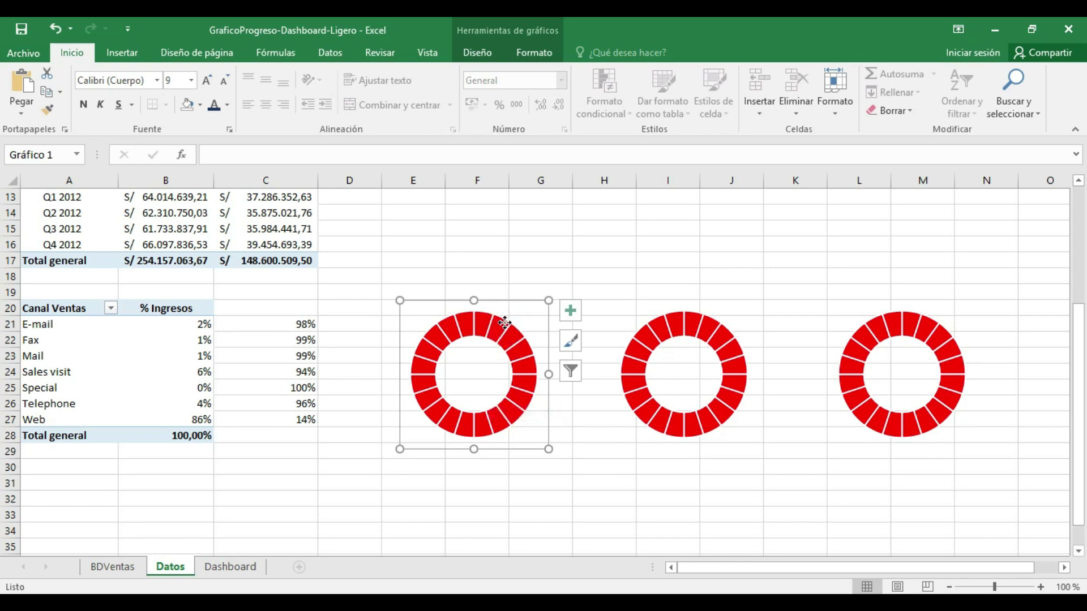
click(504, 323)
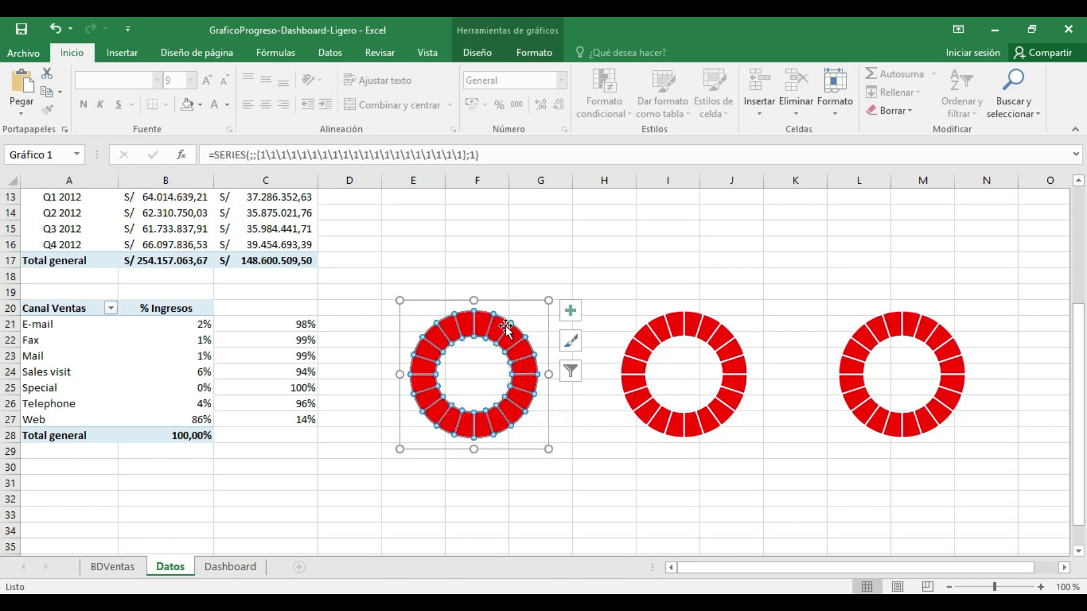
right_click(506, 327)
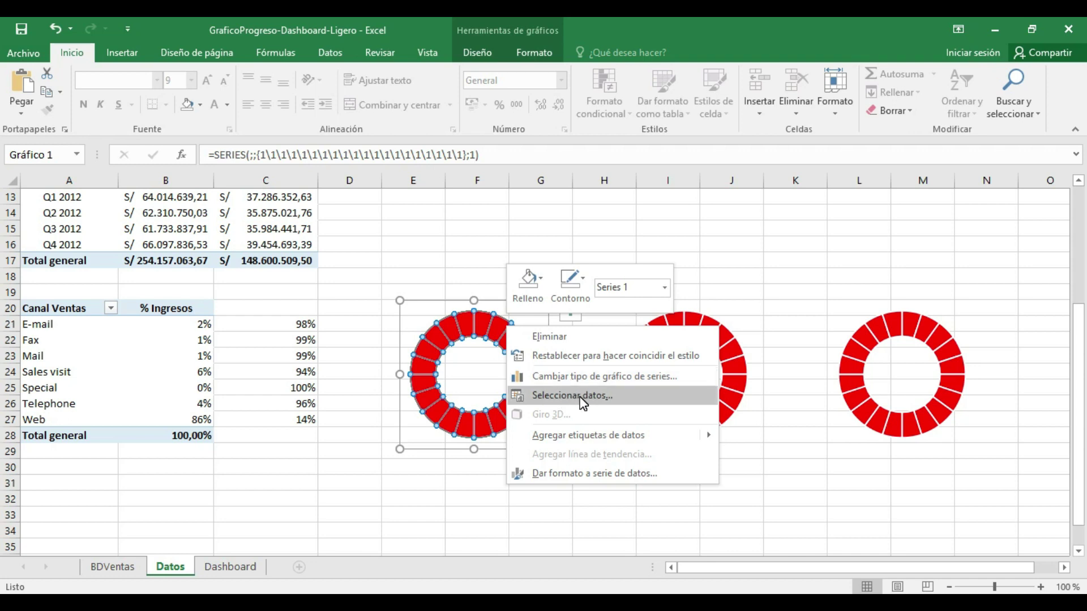
click(583, 399)
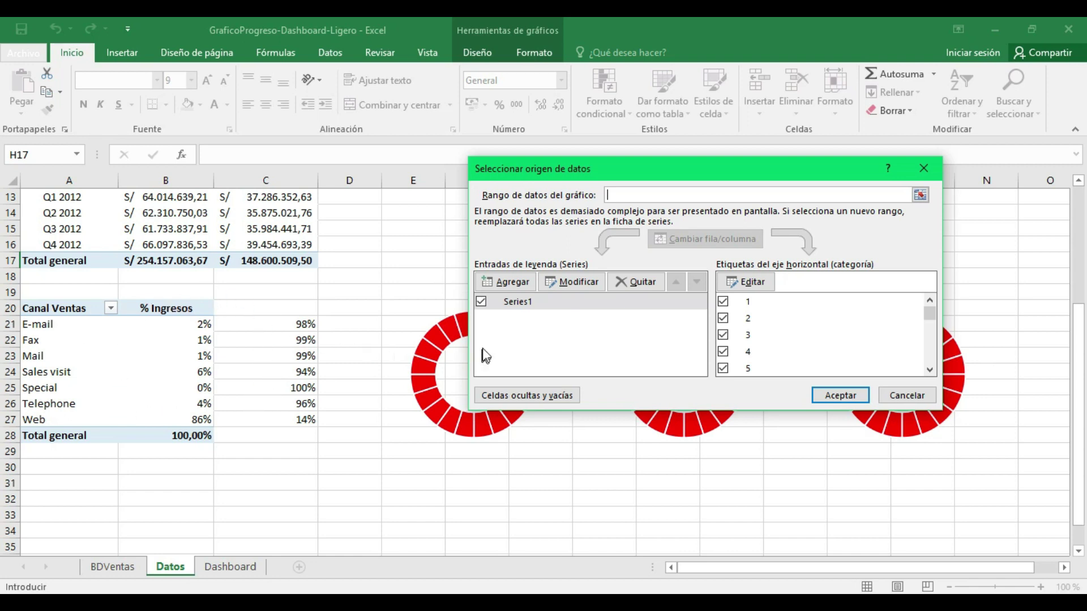
Add a Web series named from A27 with values B27:C27 (86% and 14%).
click(501, 286)
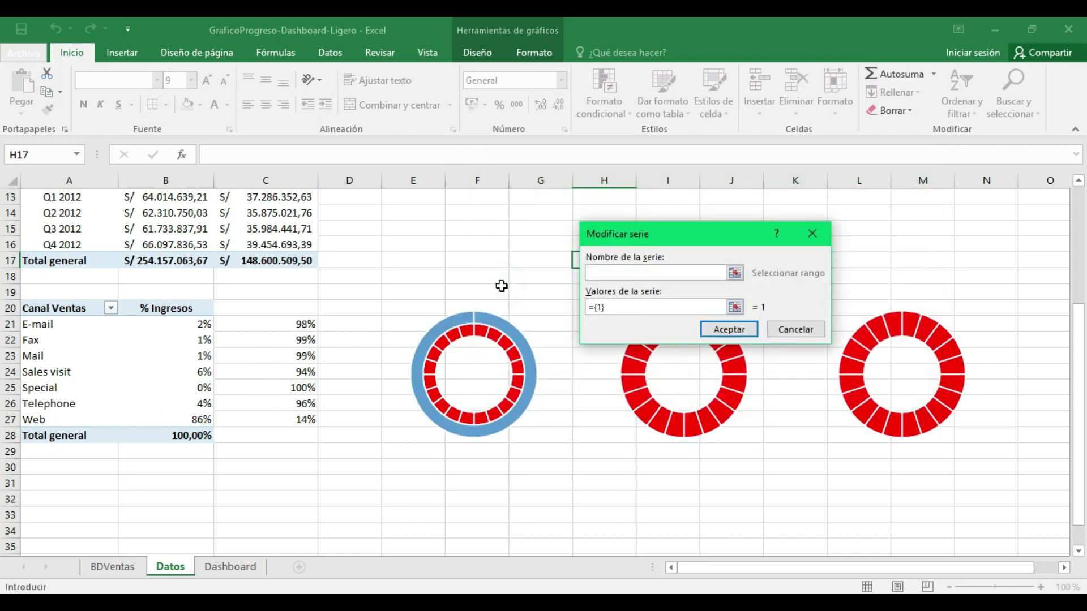
click(45, 420)
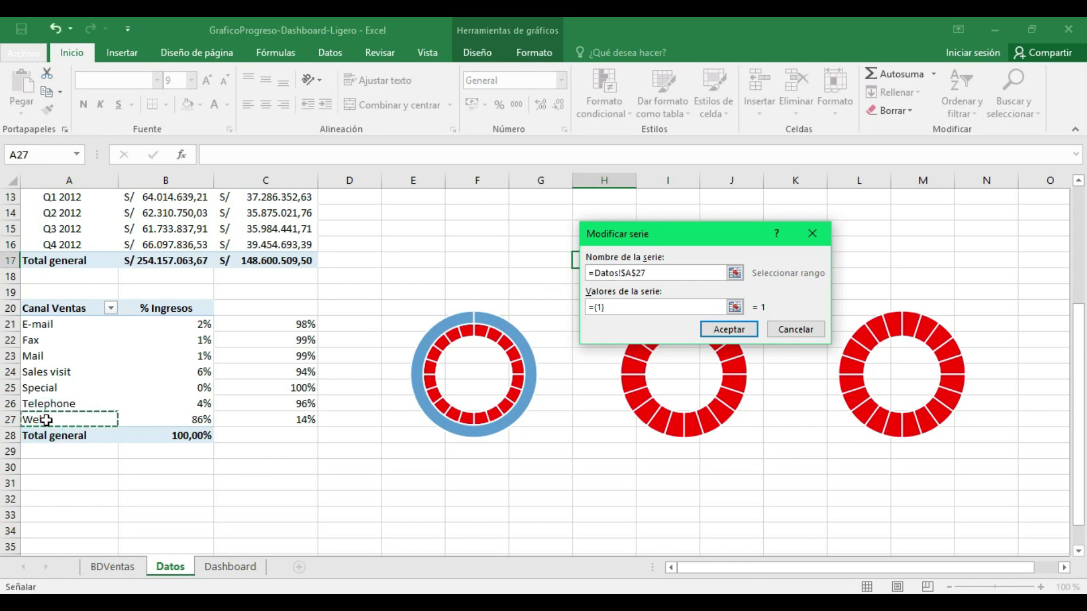
click(611, 307)
key(BackSpace)
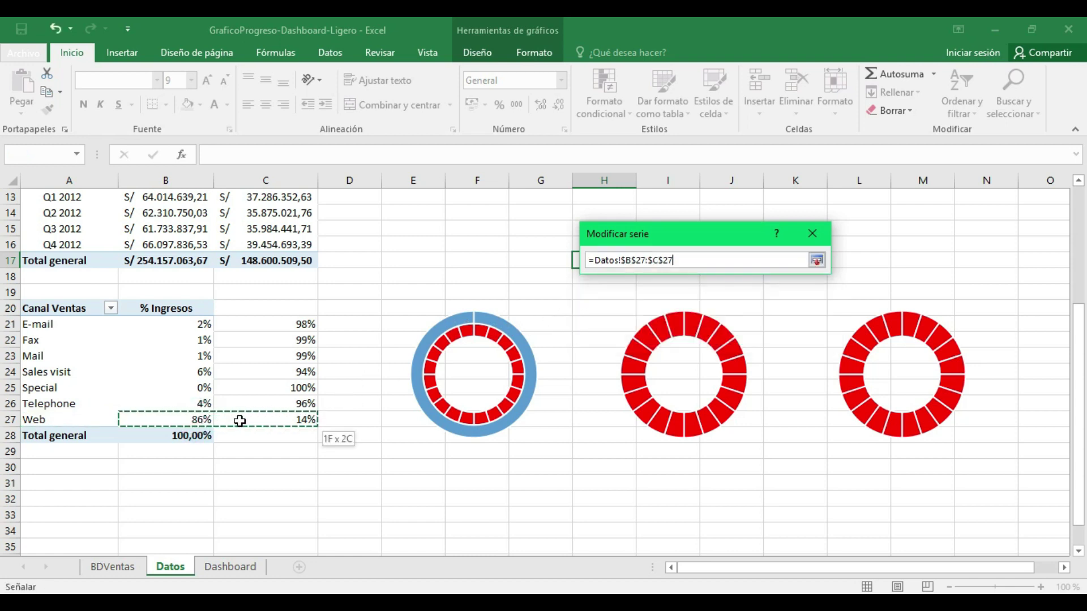
drag(195, 419, 311, 421)
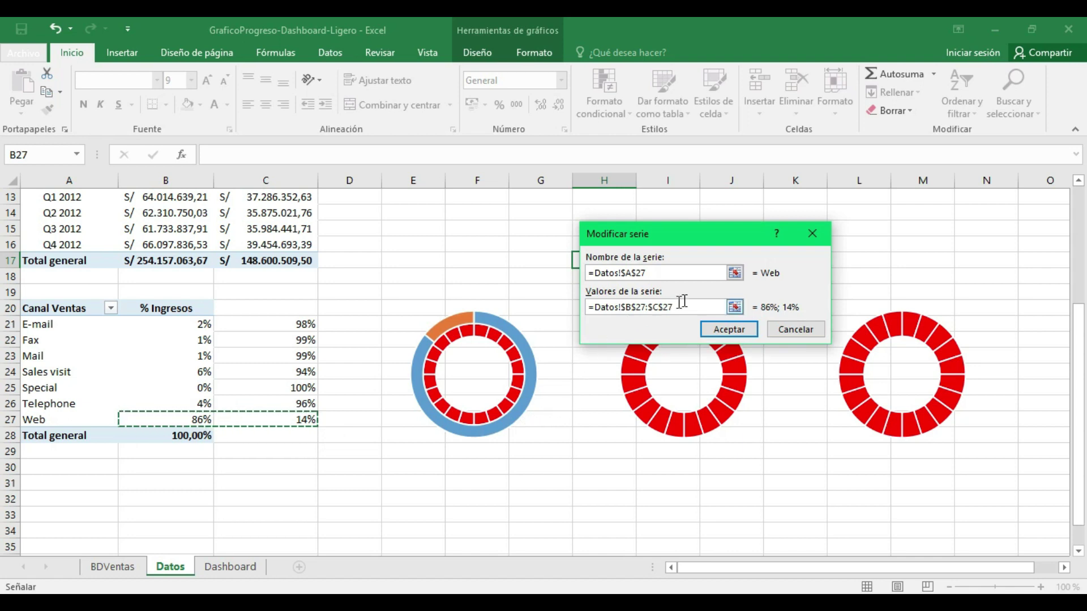
click(729, 330)
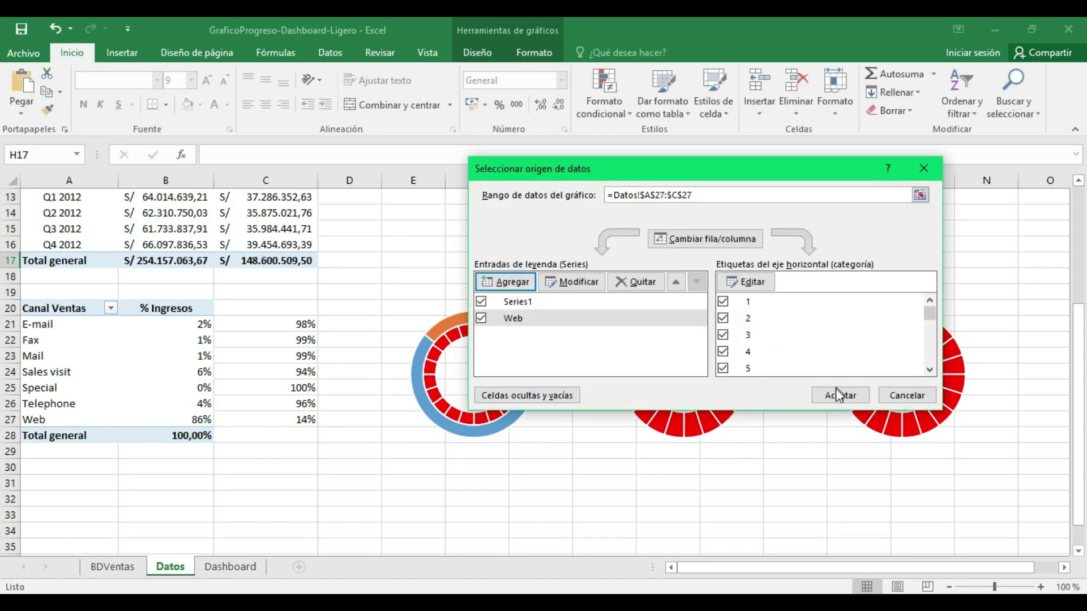
click(836, 399)
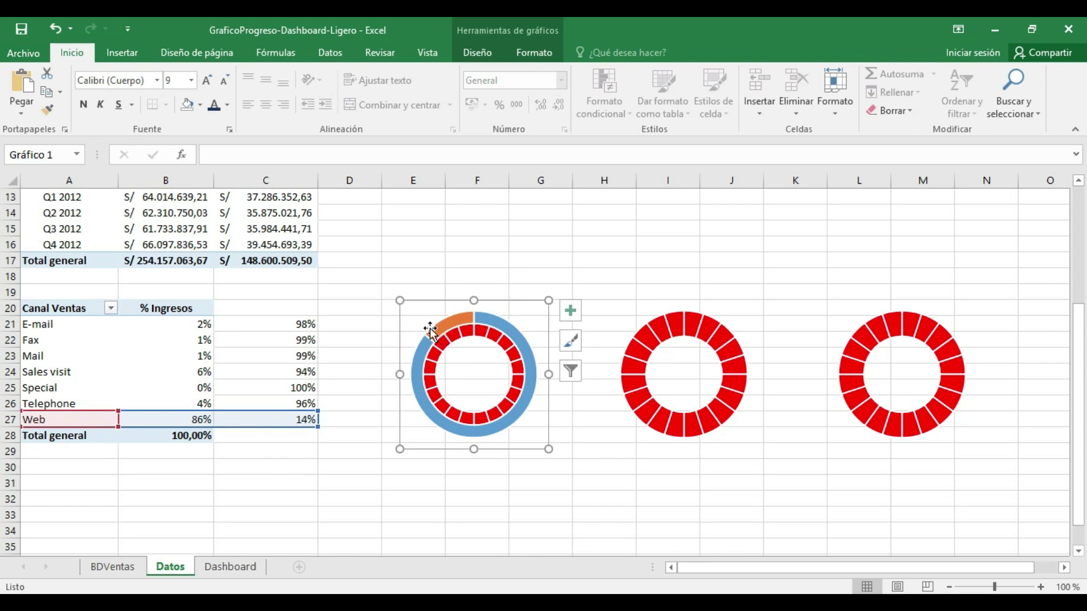
click(485, 320)
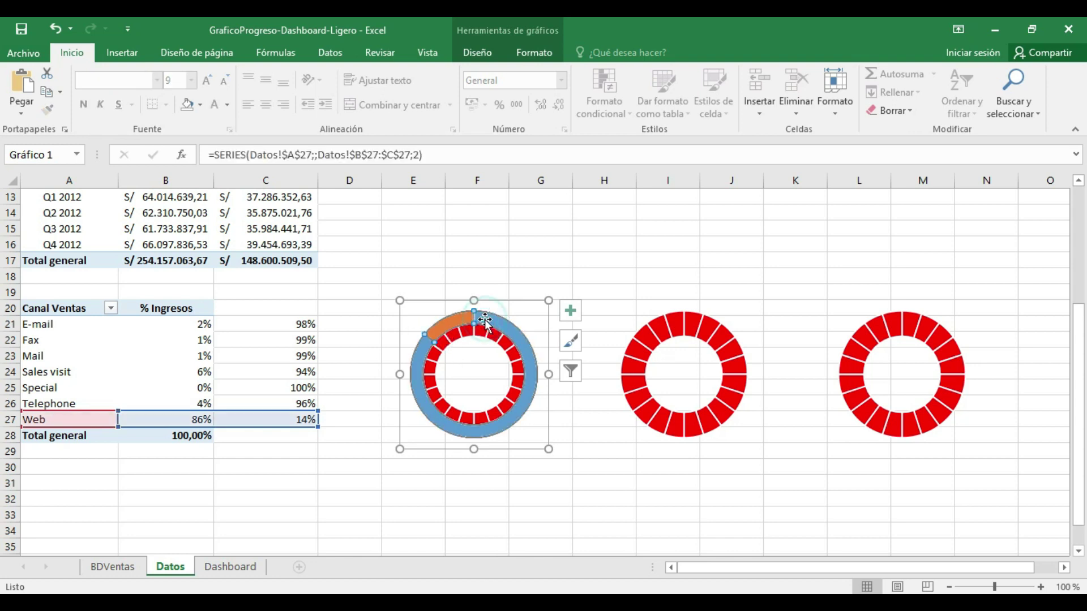
Move the Web series onto the secondary axis via Cambiar tipo de gráfico de series.
right_click(489, 321)
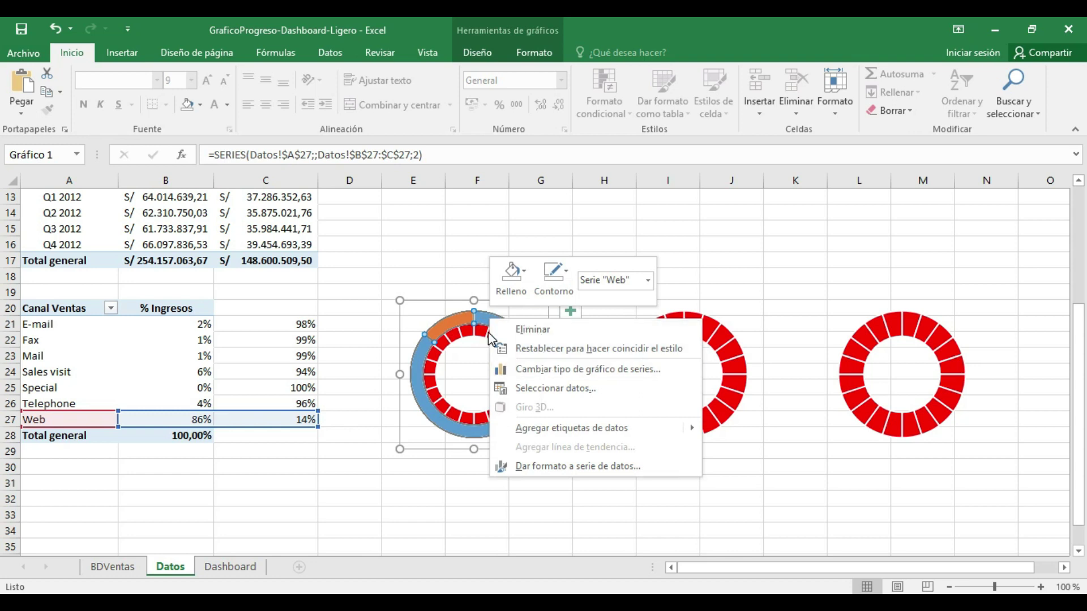
click(583, 375)
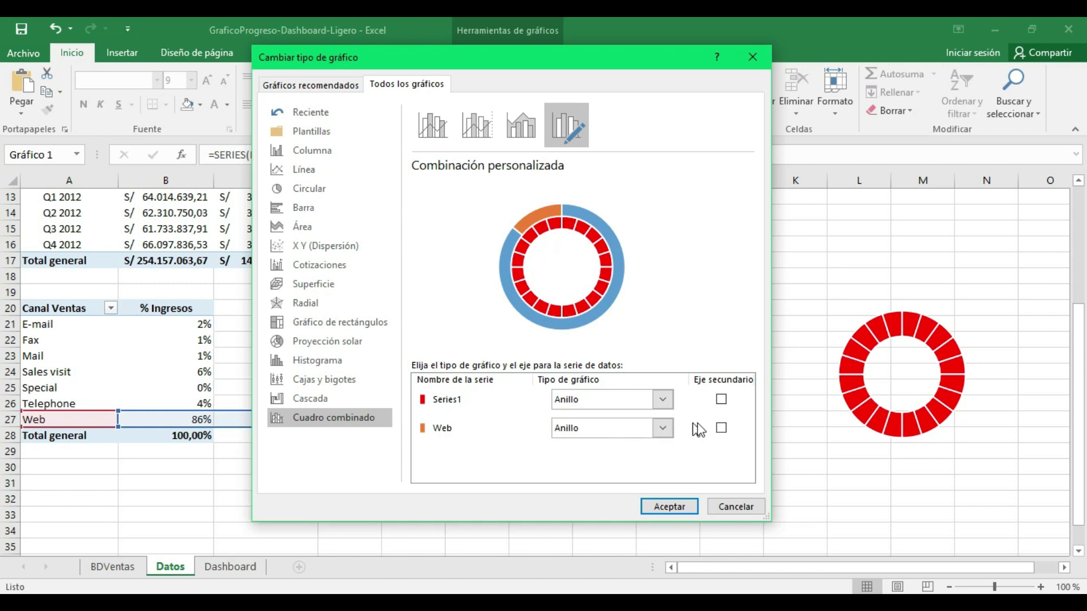
click(721, 429)
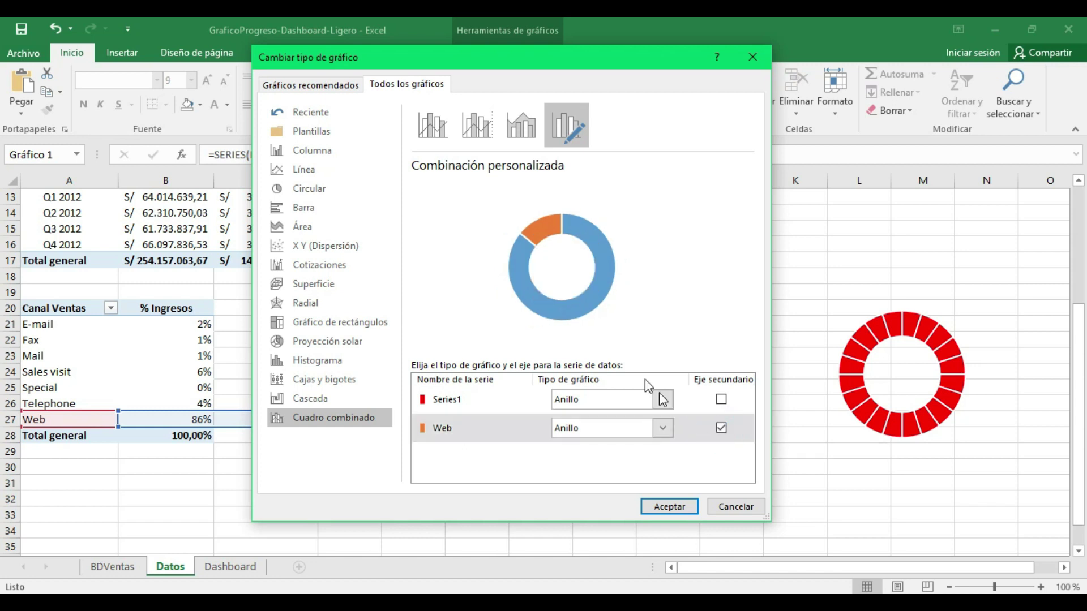
click(668, 506)
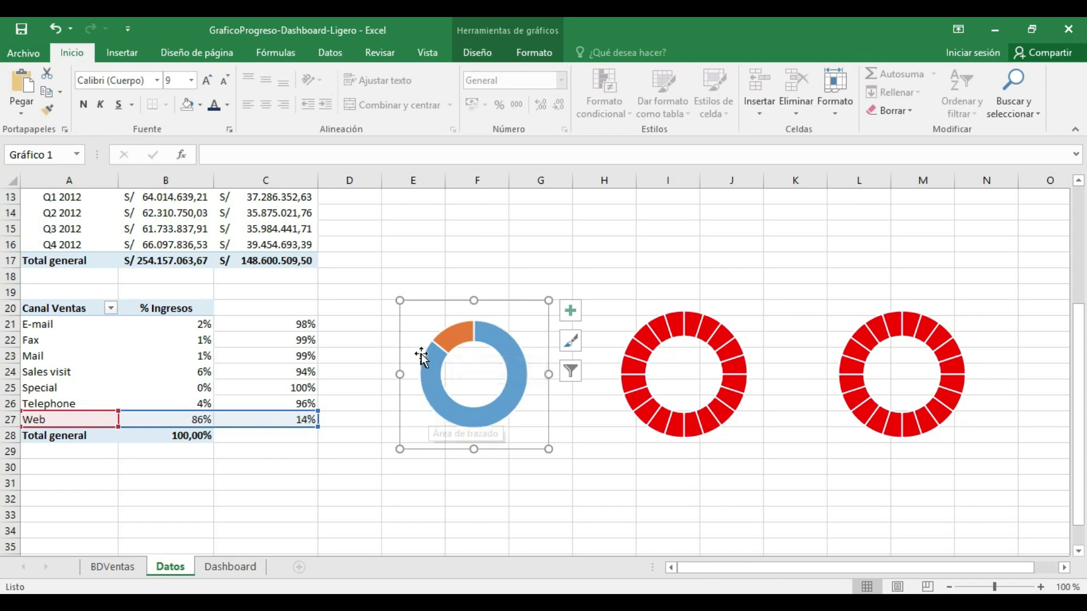
Open Dar formato a serie de datos for the Web ring.
click(493, 339)
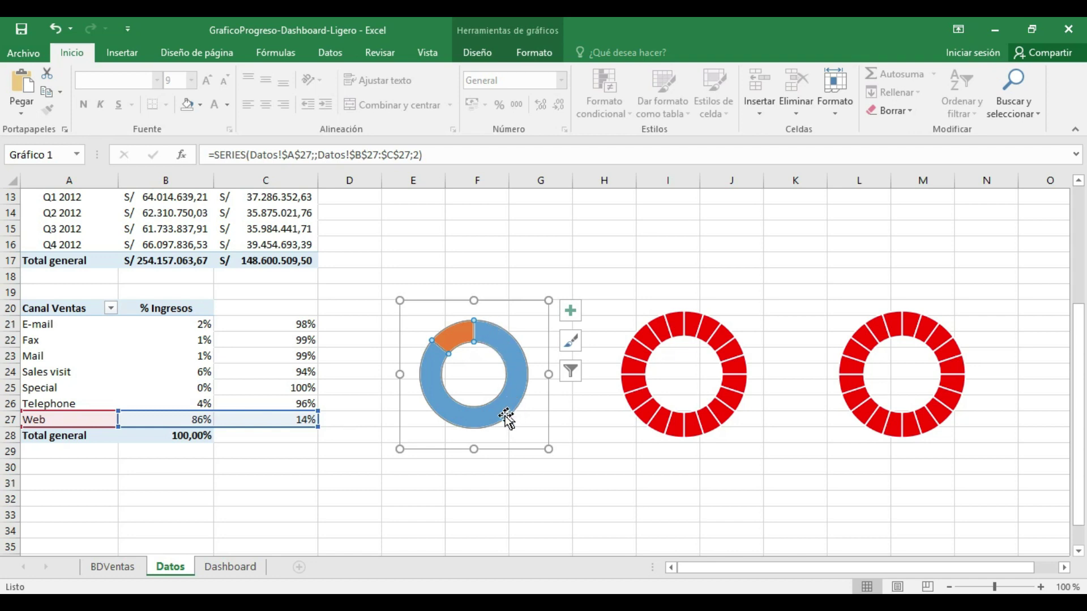
right_click(509, 348)
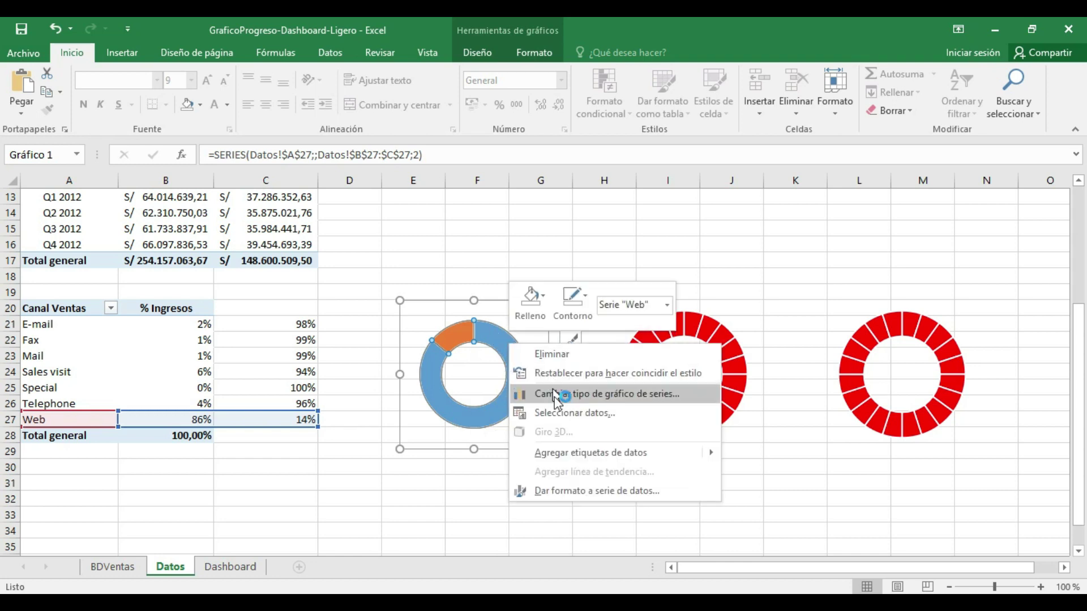
click(599, 492)
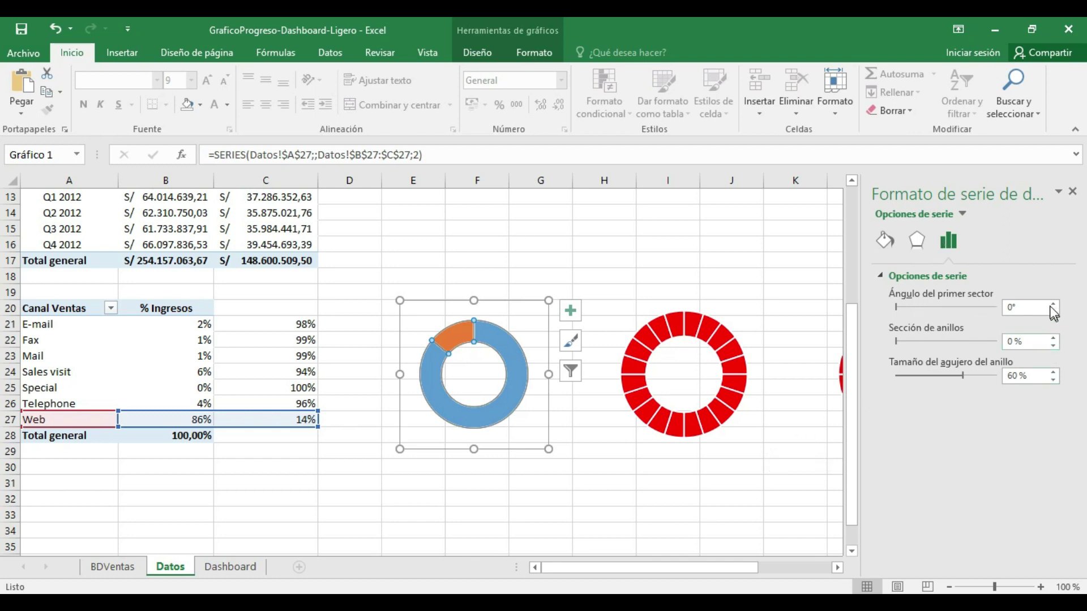
Set the Web ring to Sin relleno and its 14% slice to solid white, 30 transparency.
click(886, 244)
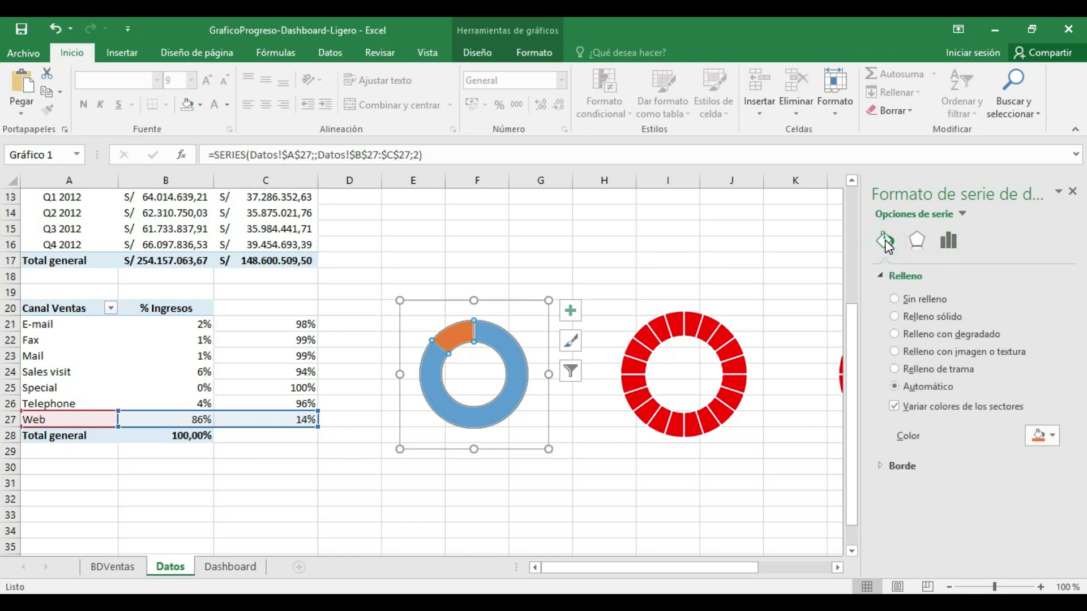
click(909, 300)
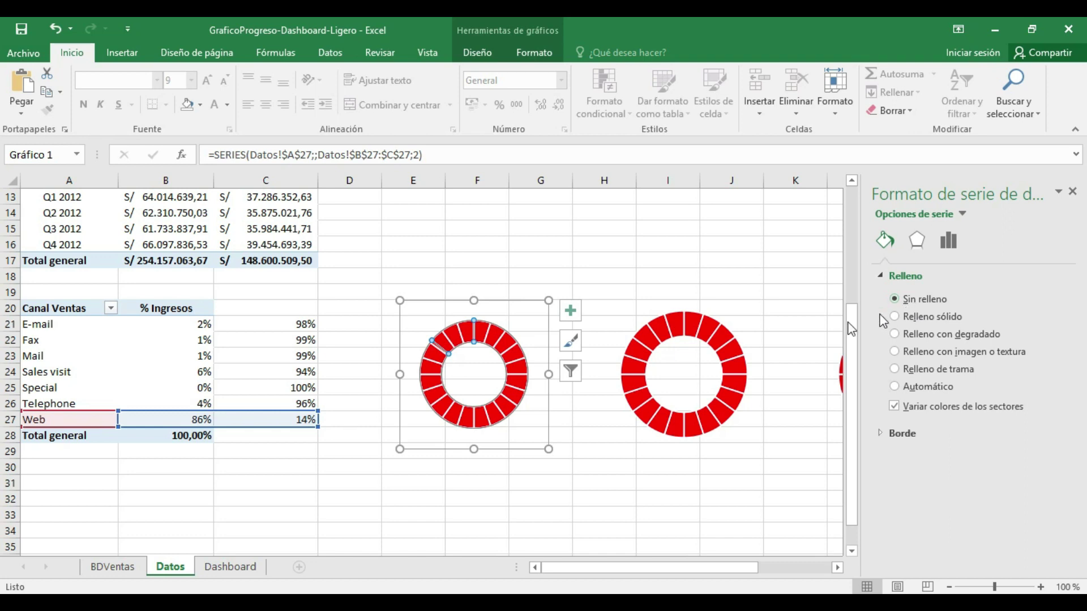
click(453, 338)
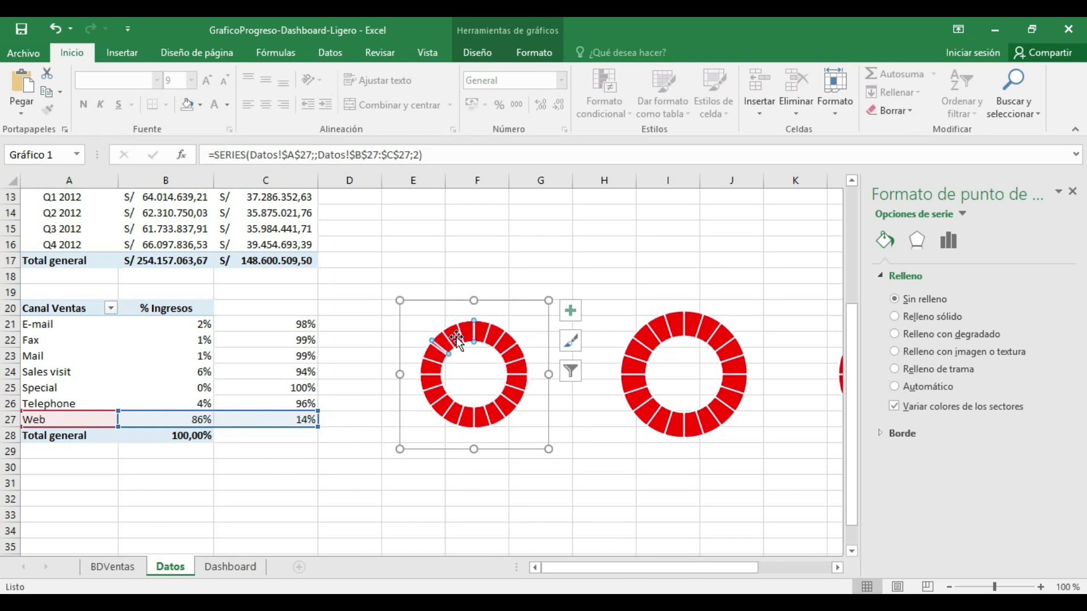
click(925, 317)
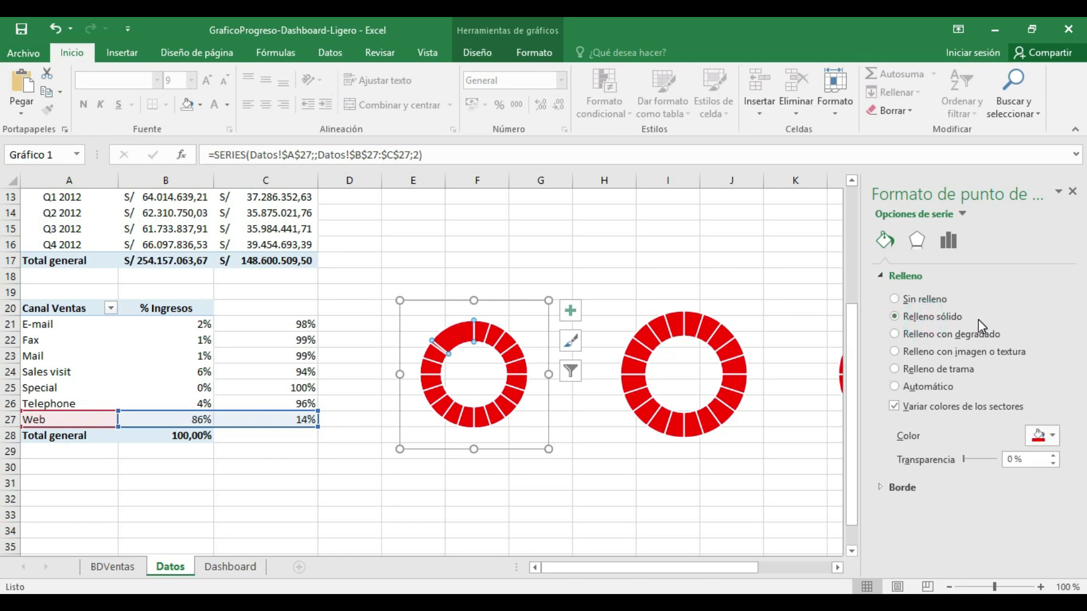
click(1052, 434)
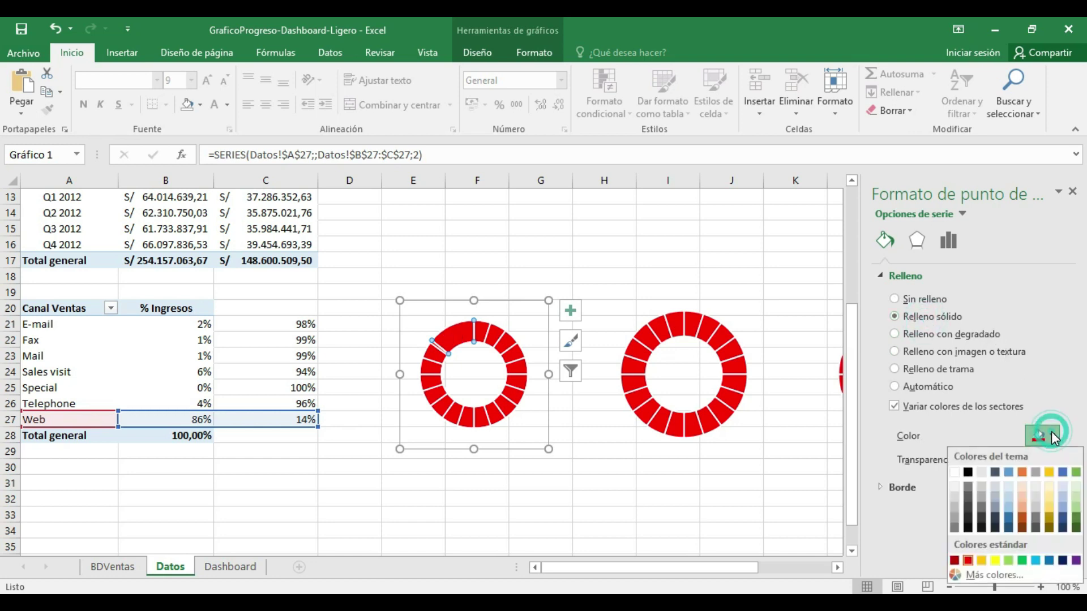
click(954, 472)
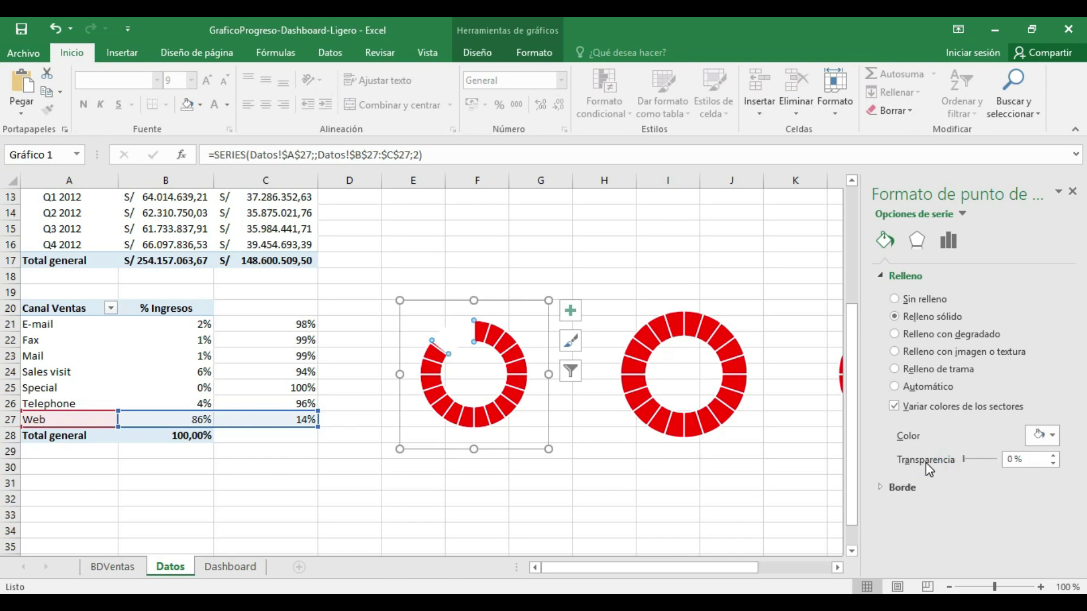
click(1033, 462)
text(30)
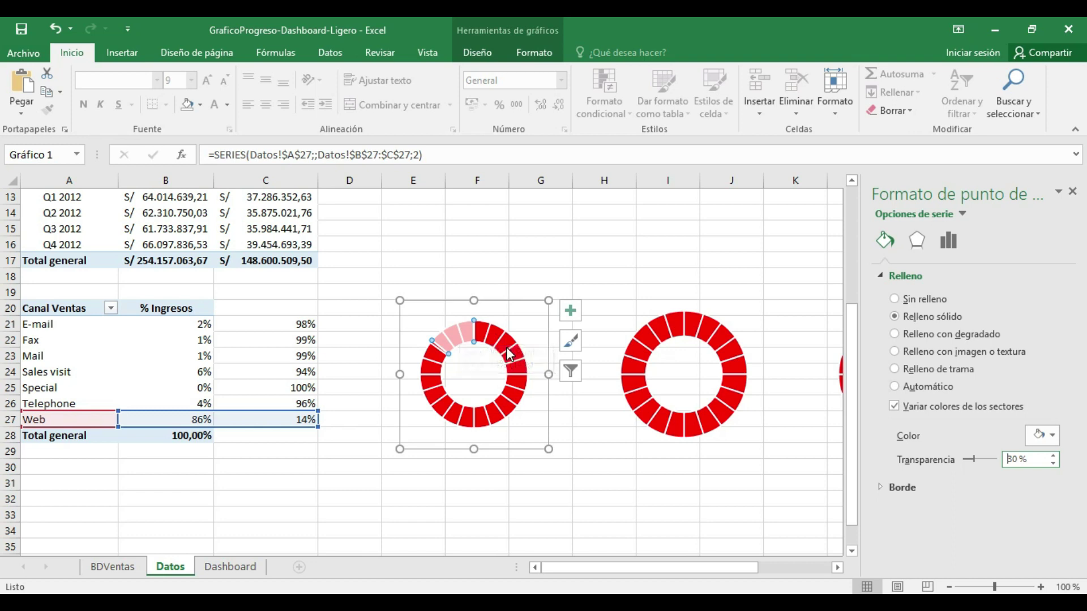
mouse_move(506, 350)
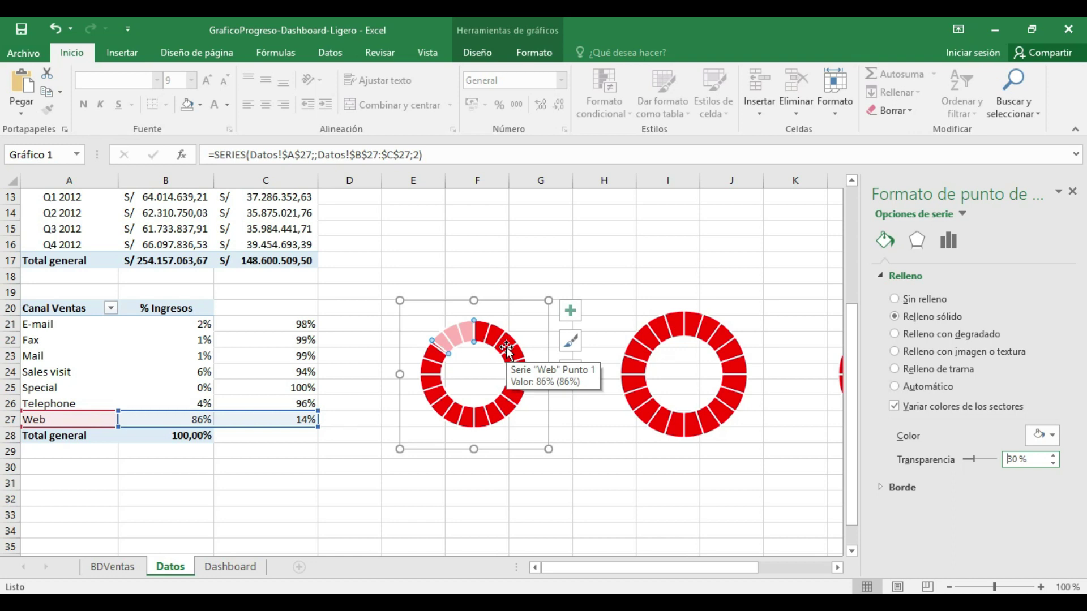
drag(720, 303, 702, 300)
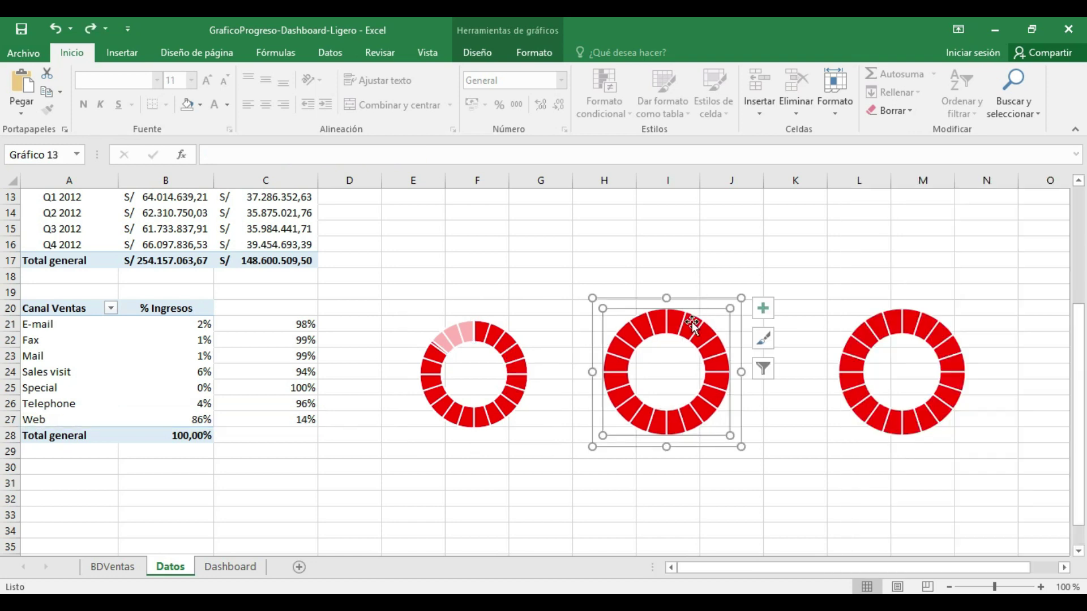
Fill the middle donut's 20 ring segments dark navy blue instead of red.
key(Escape)
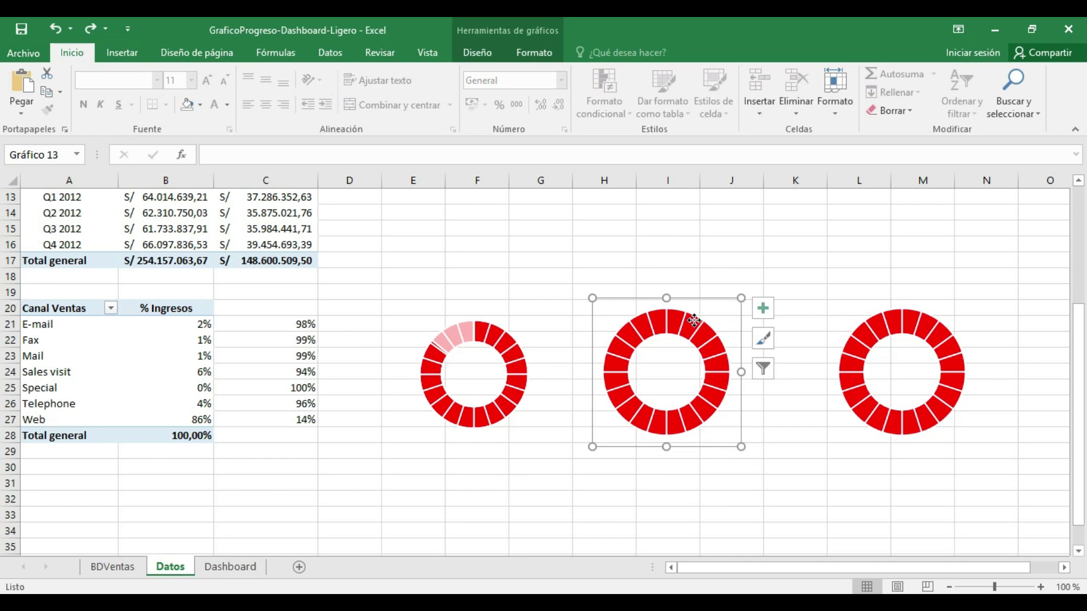
click(694, 320)
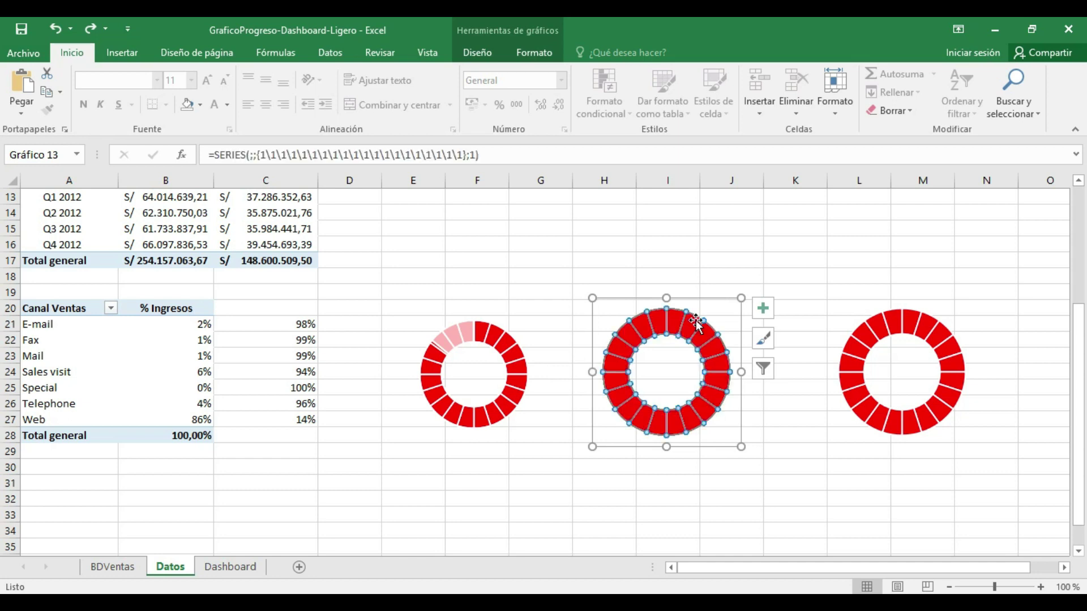
right_click(697, 323)
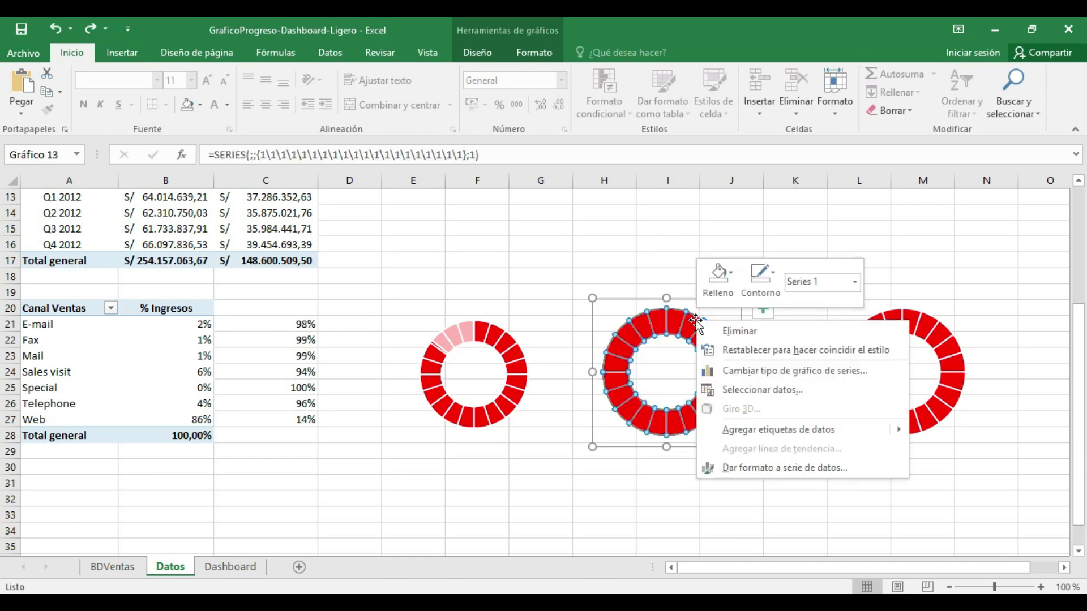
click(777, 469)
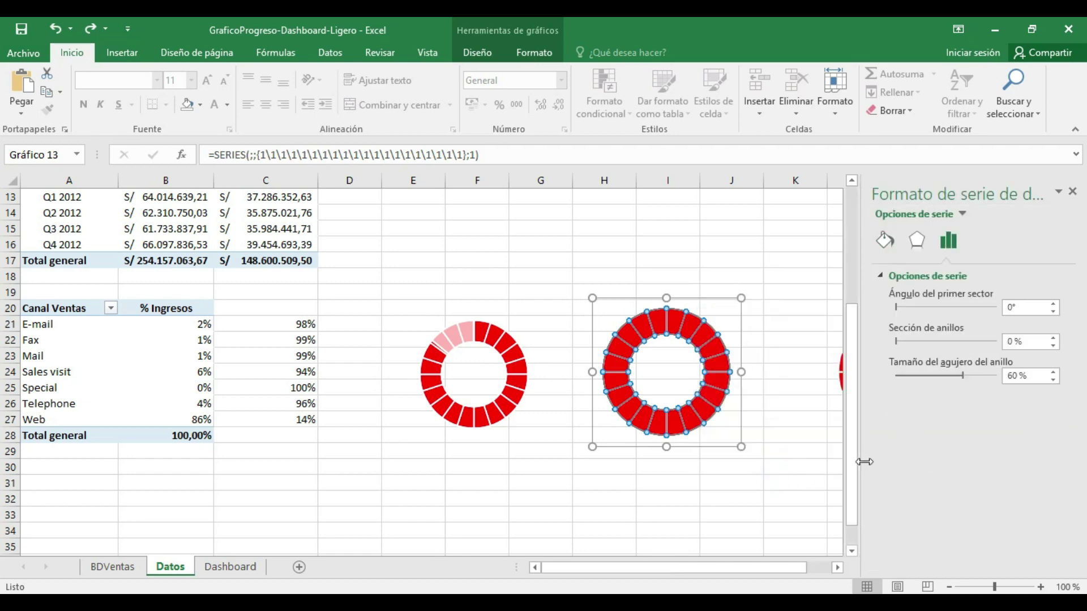
click(887, 241)
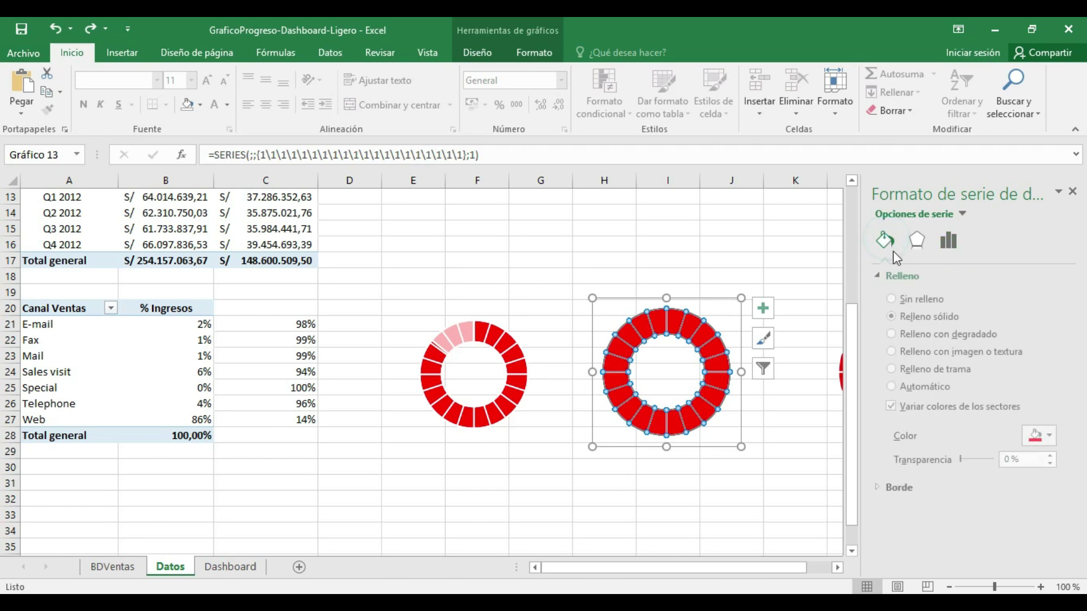
click(1052, 436)
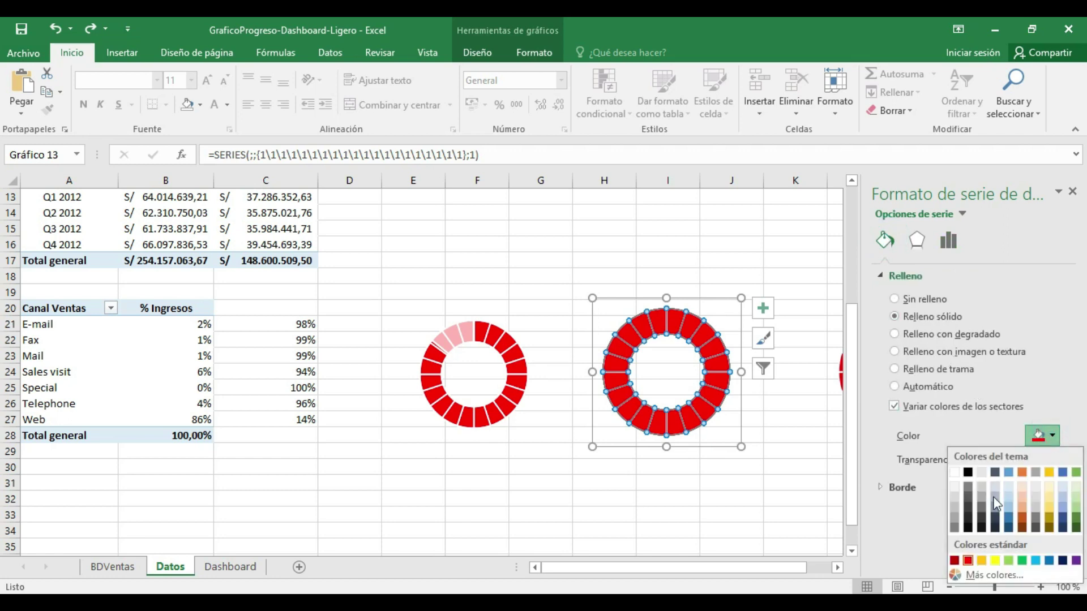
click(1063, 561)
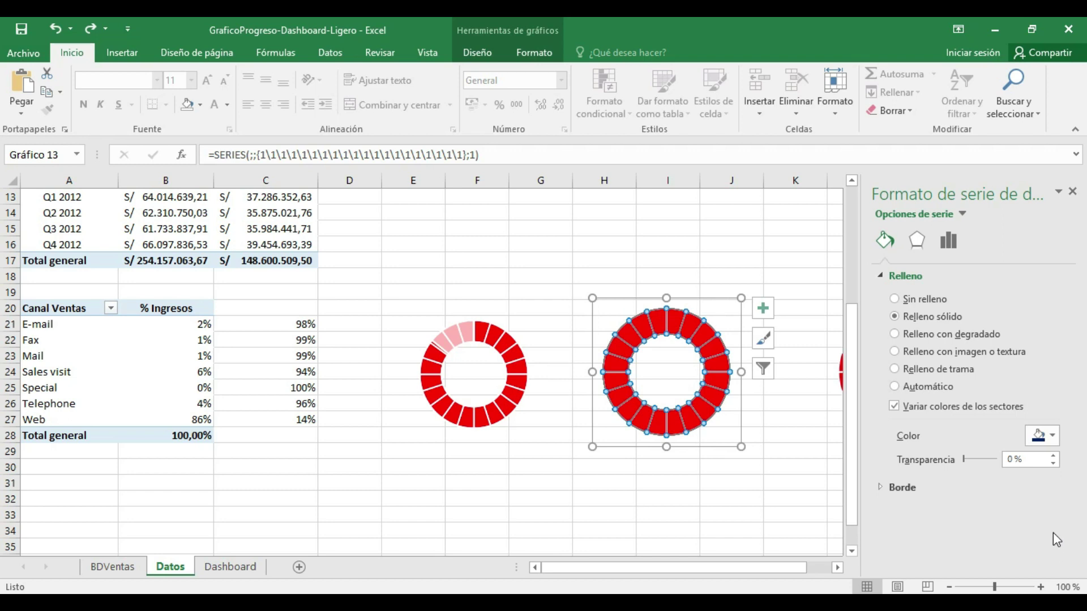
click(1072, 191)
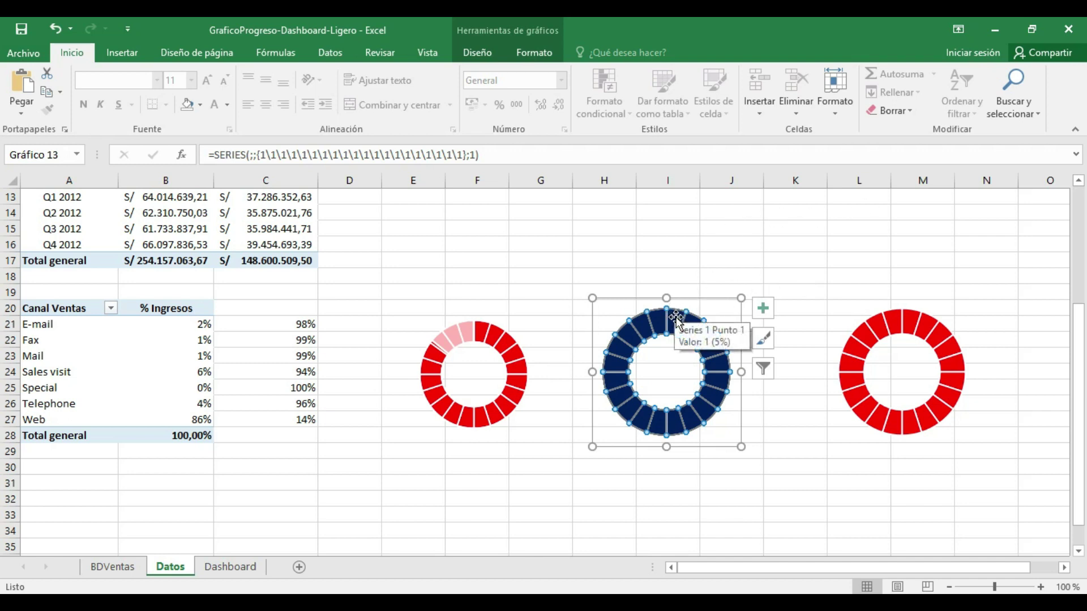
Add a Telephone series to the middle donut, named from A26 with values B26:C26.
right_click(674, 317)
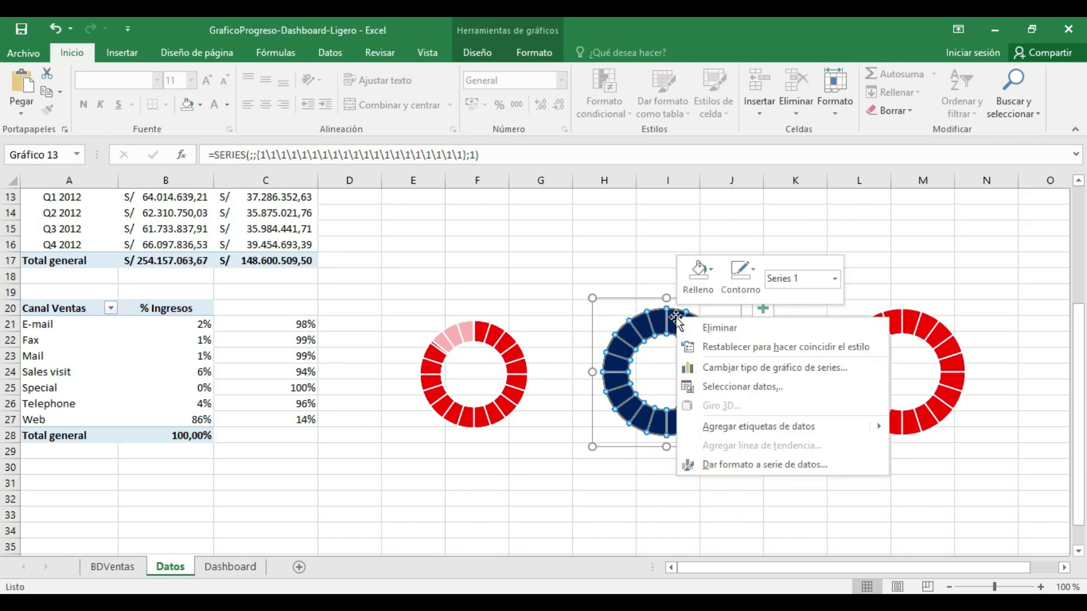
click(730, 387)
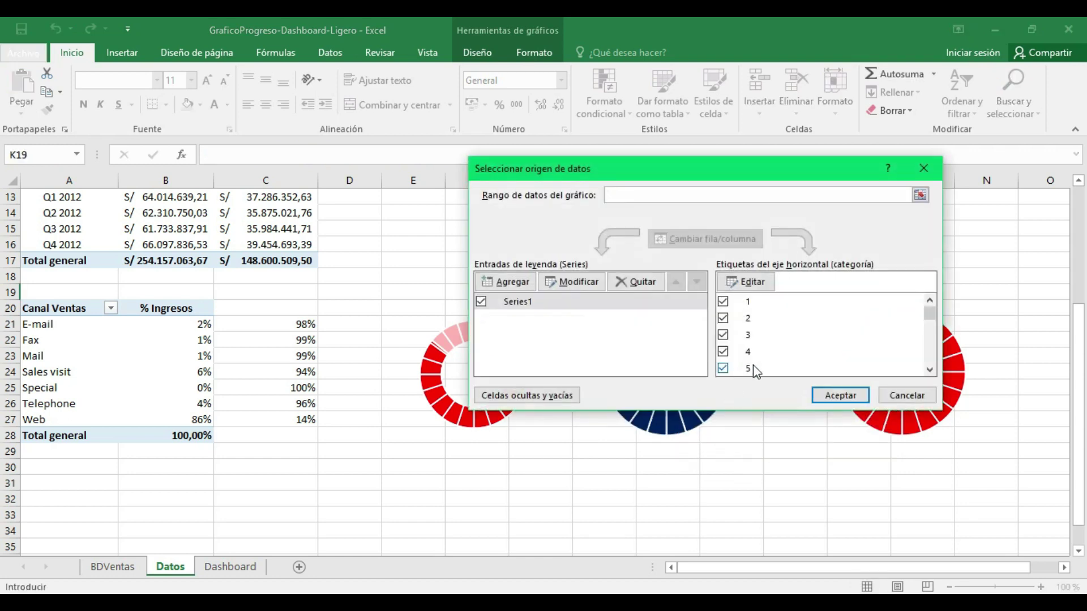
click(514, 284)
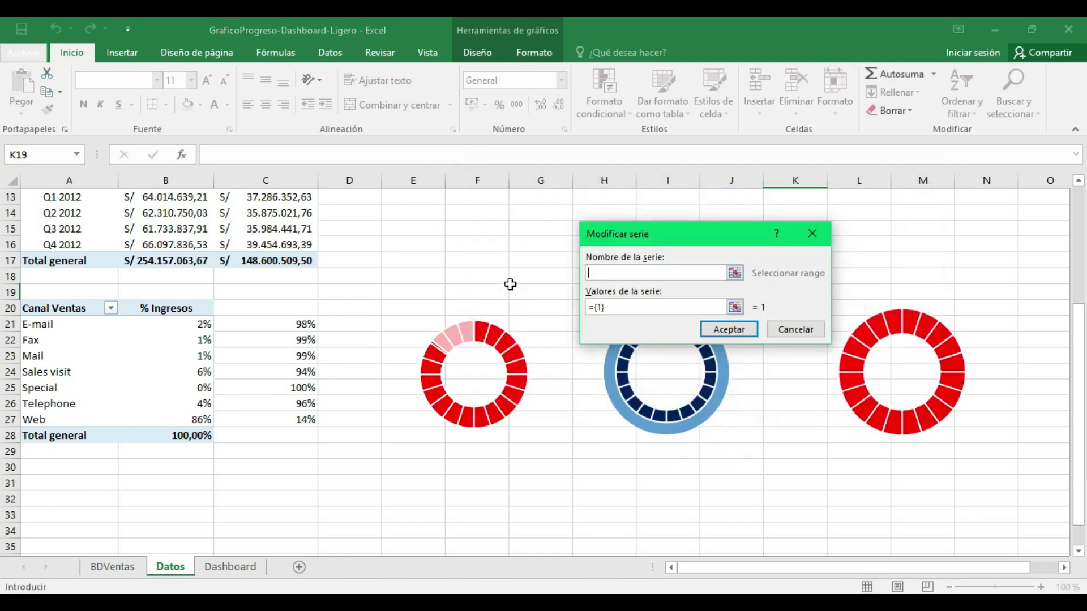
click(67, 404)
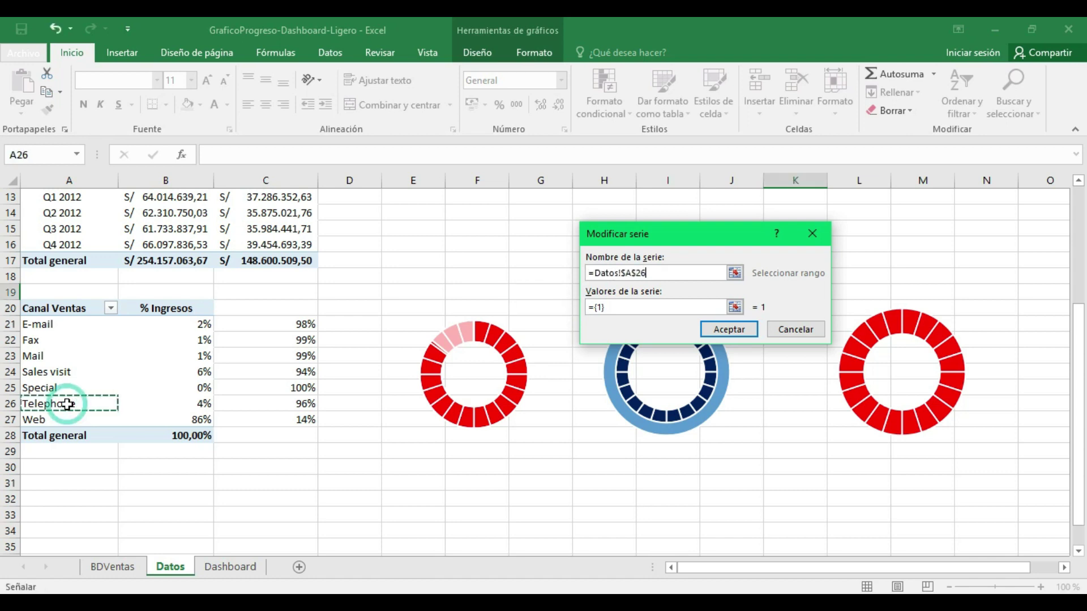
click(600, 307)
key(BackSpace)
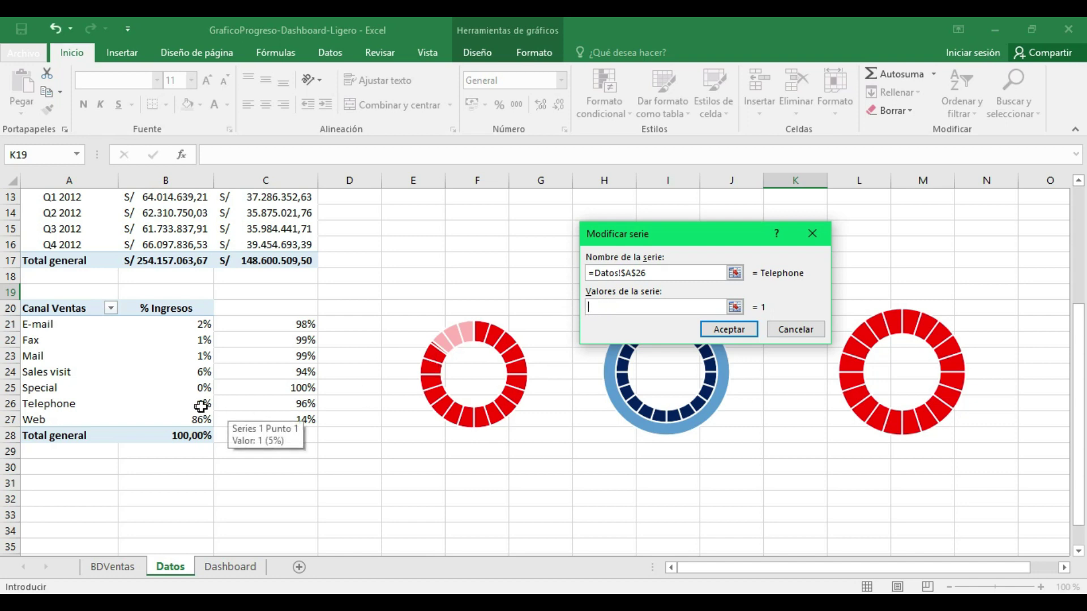
drag(201, 406, 240, 402)
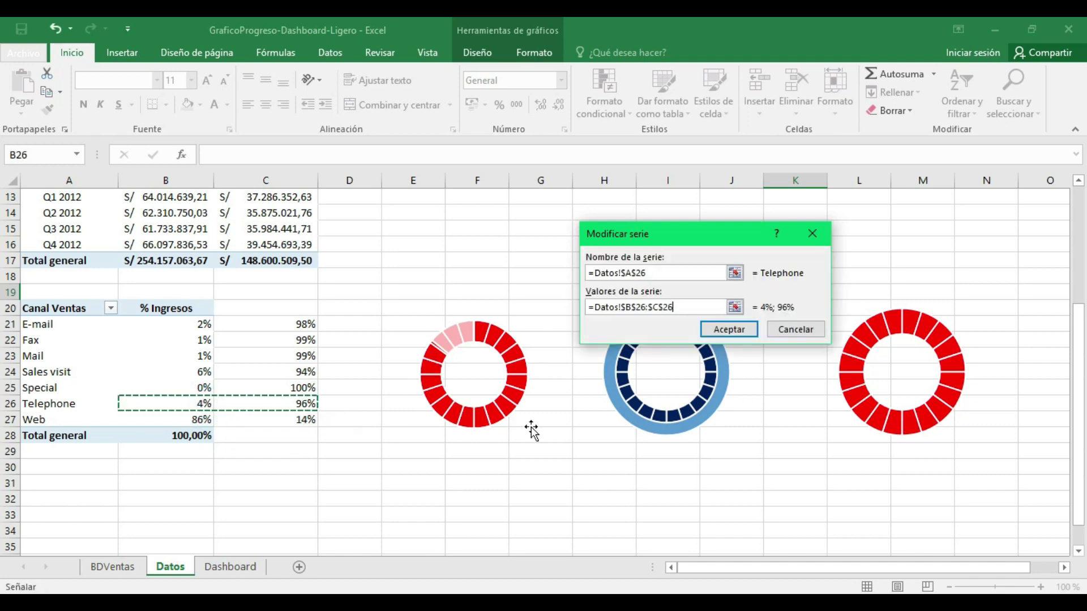
click(728, 330)
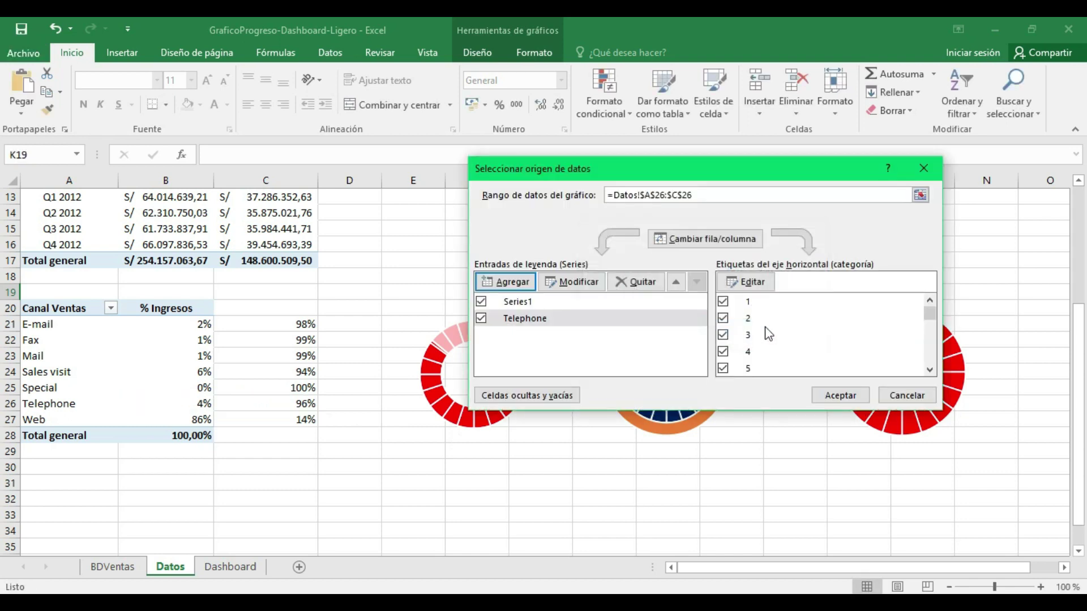
click(840, 395)
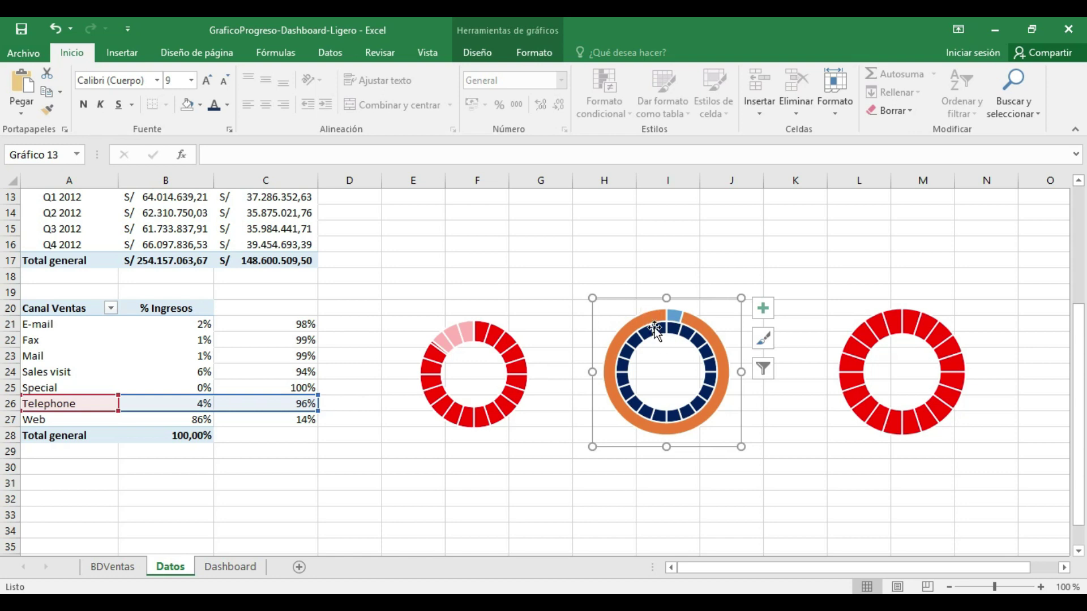
Move the middle donut's Telephone series onto the secondary axis.
click(696, 327)
right_click(698, 331)
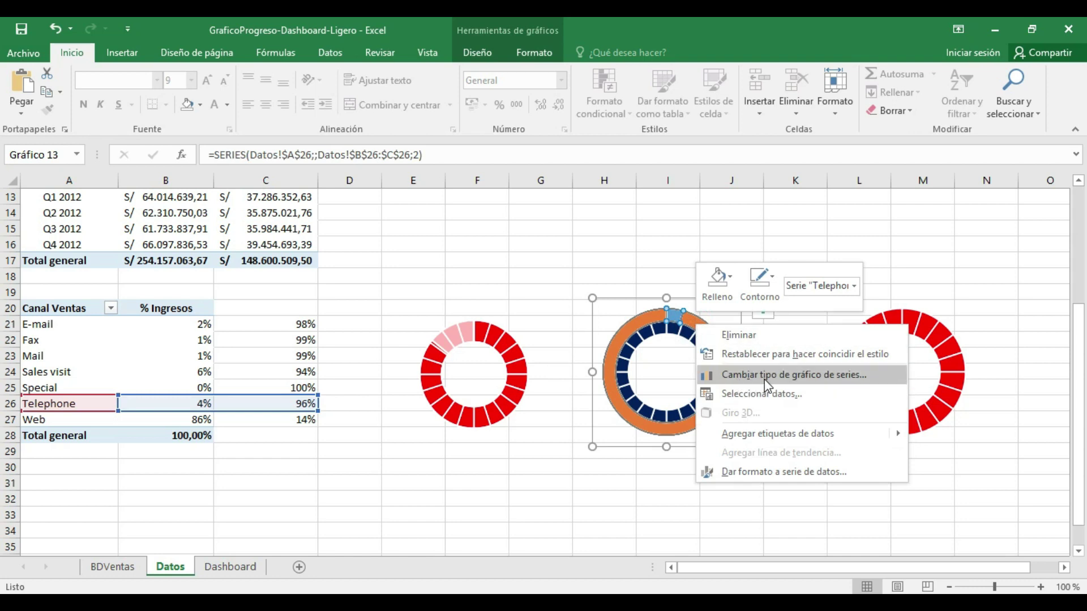
click(820, 378)
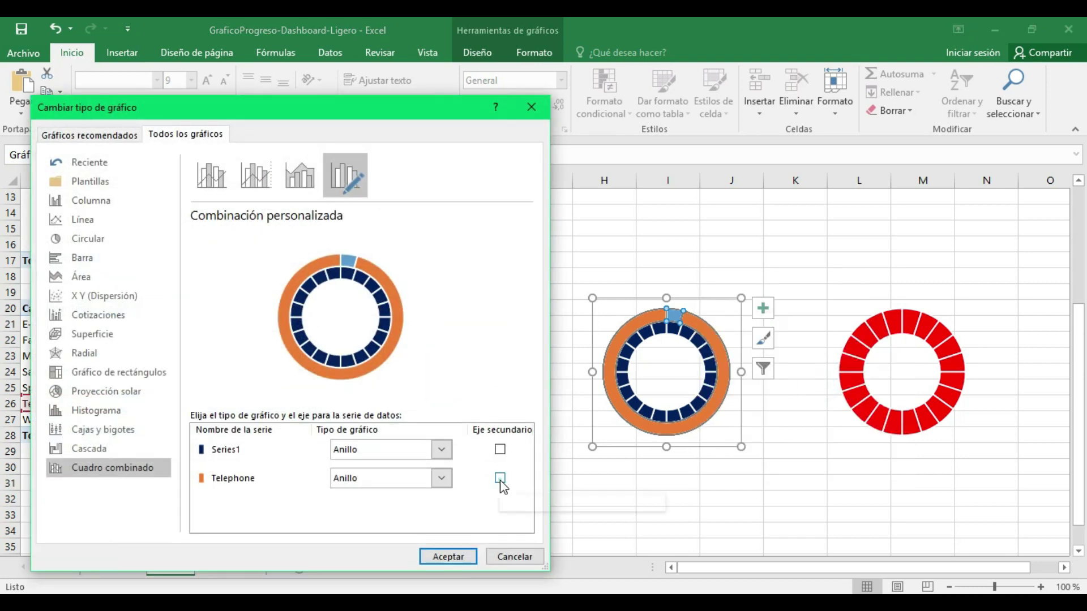
click(500, 479)
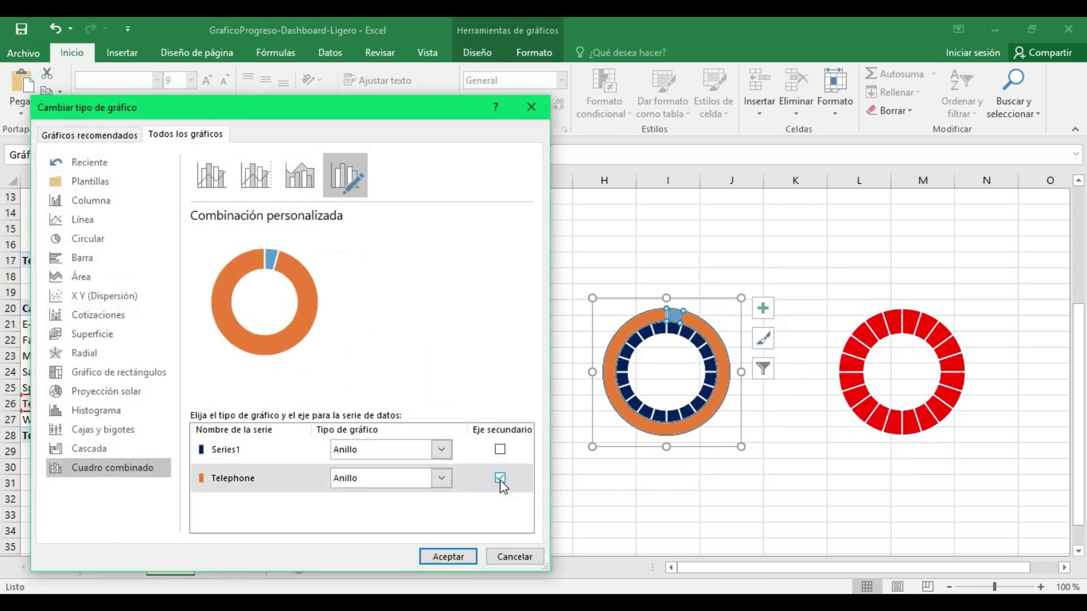
click(457, 557)
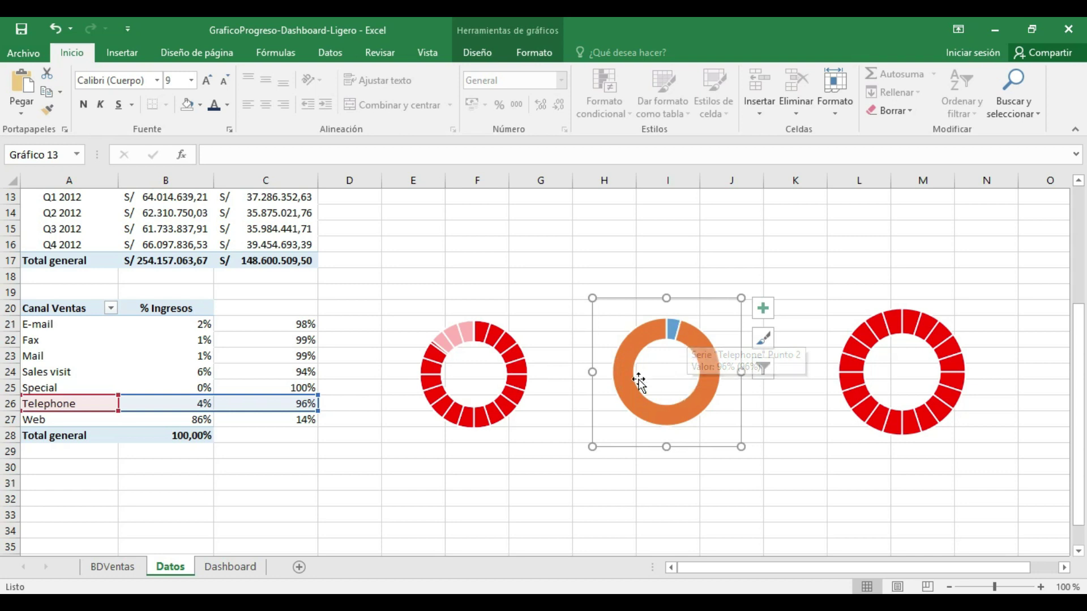
mouse_move(671, 328)
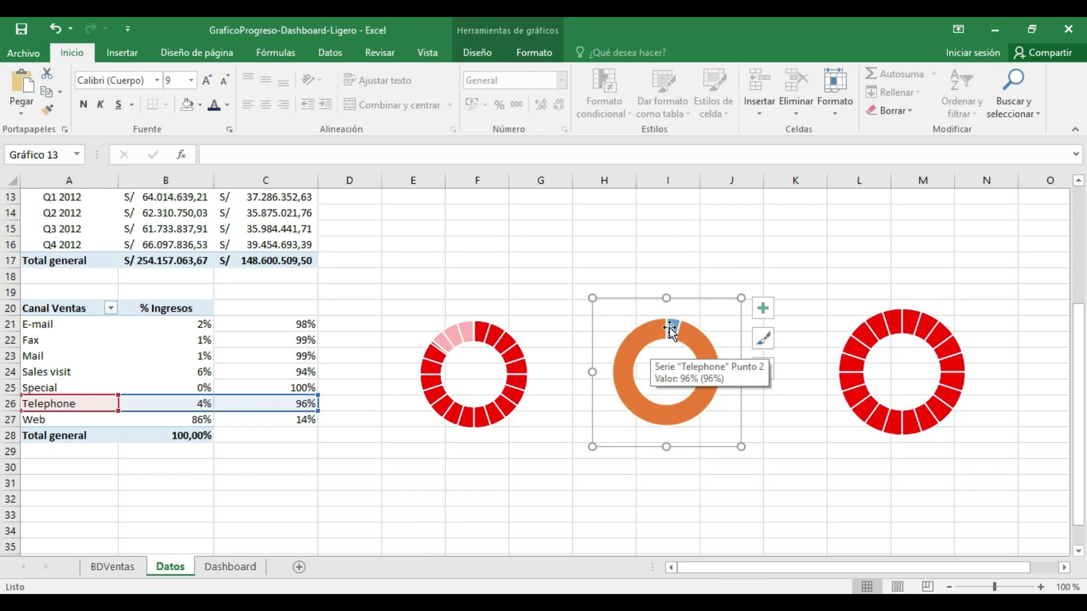
Set the Telephone series in the middle donut to no fill.
click(671, 326)
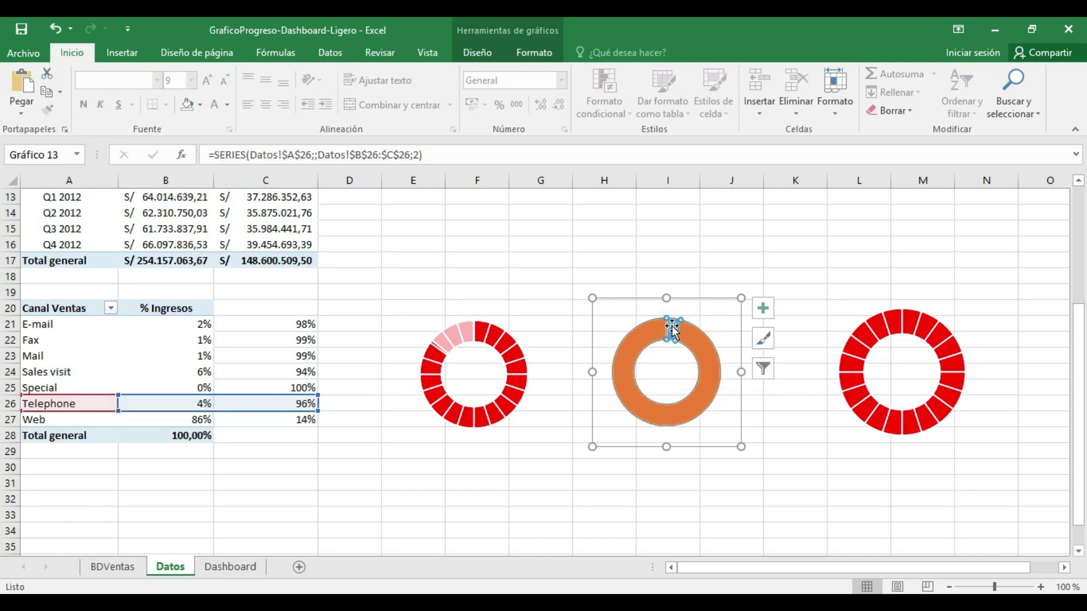
right_click(672, 327)
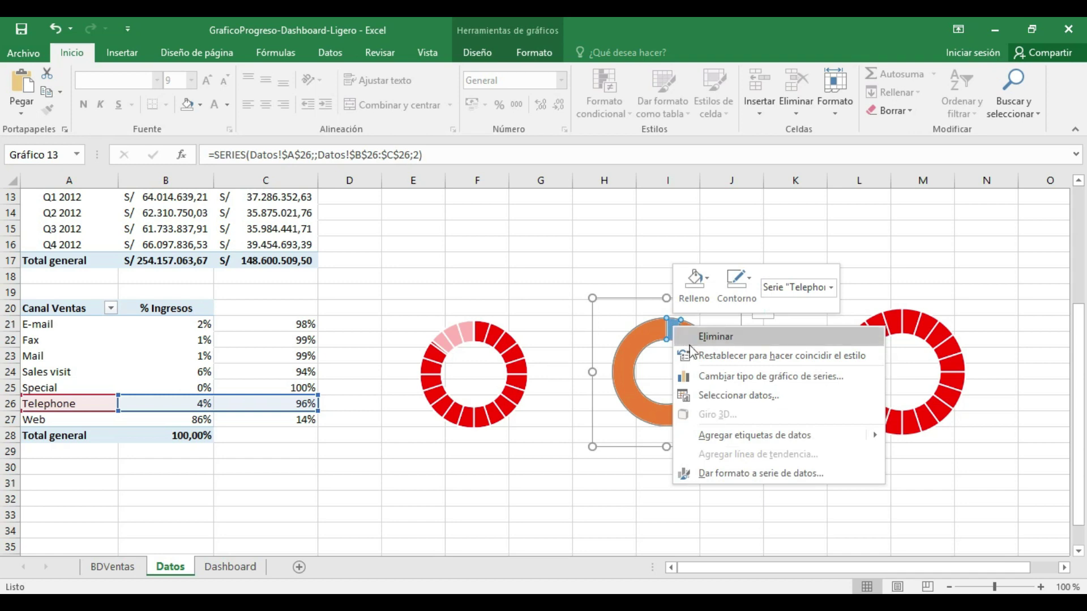
click(727, 477)
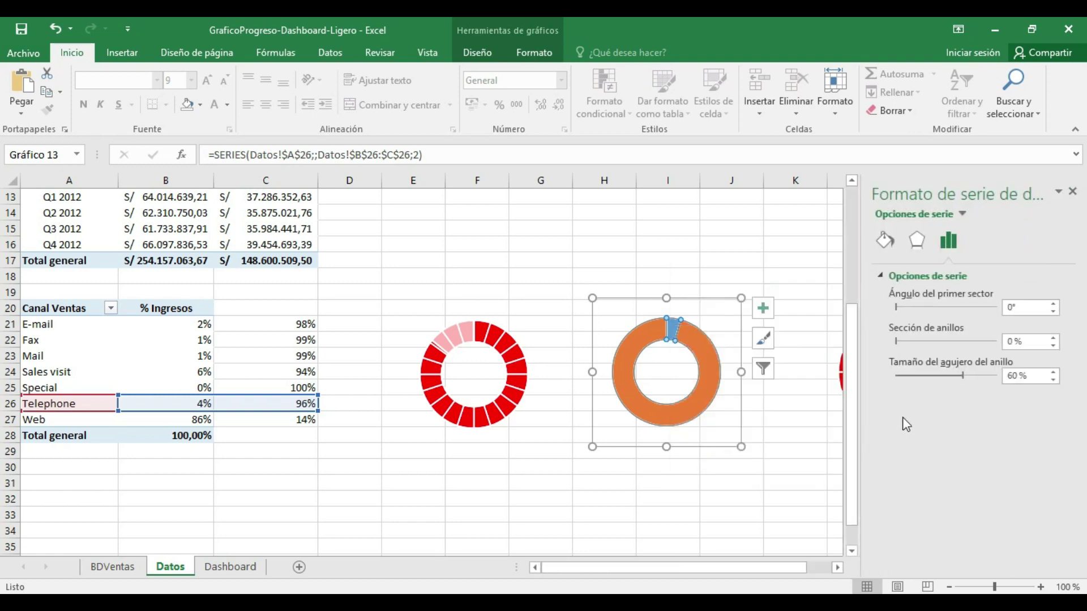
click(886, 241)
click(920, 302)
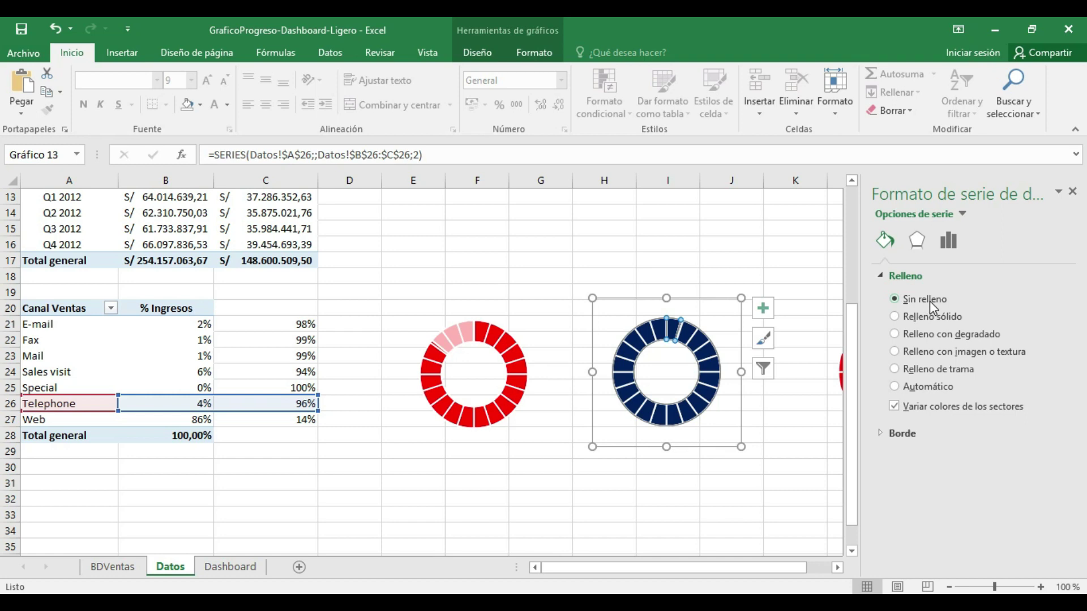
Give the Telephone 96% slice a solid white fill at 30% transparency.
click(689, 342)
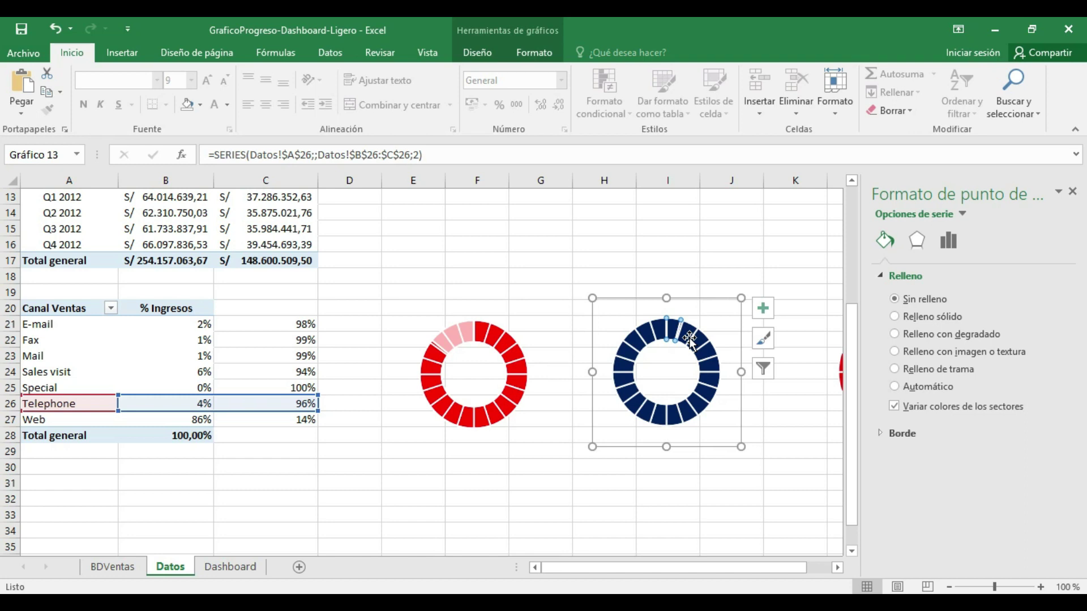
click(926, 320)
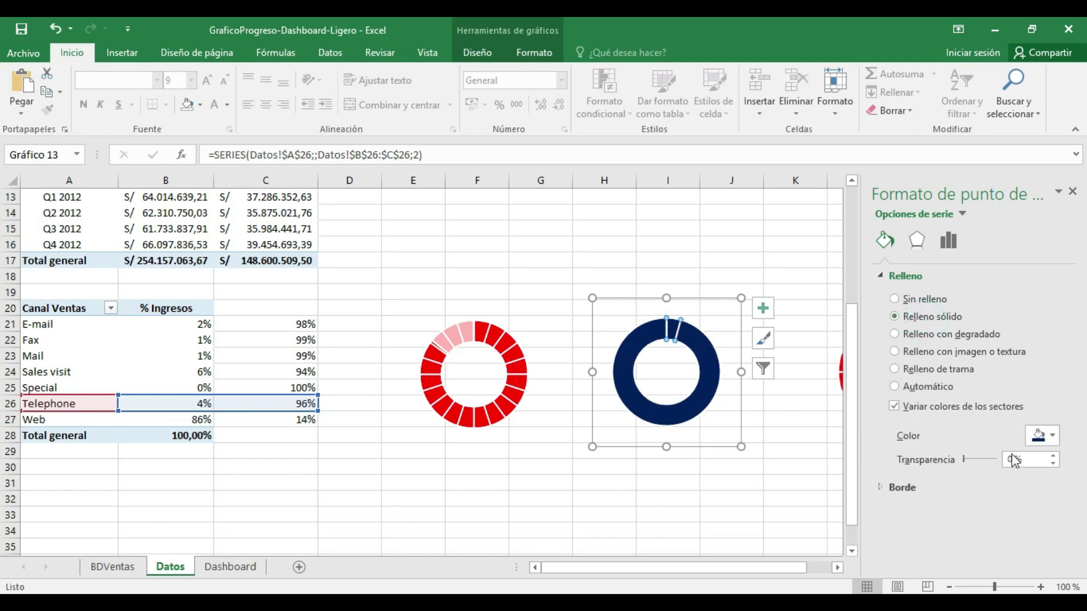
click(1051, 436)
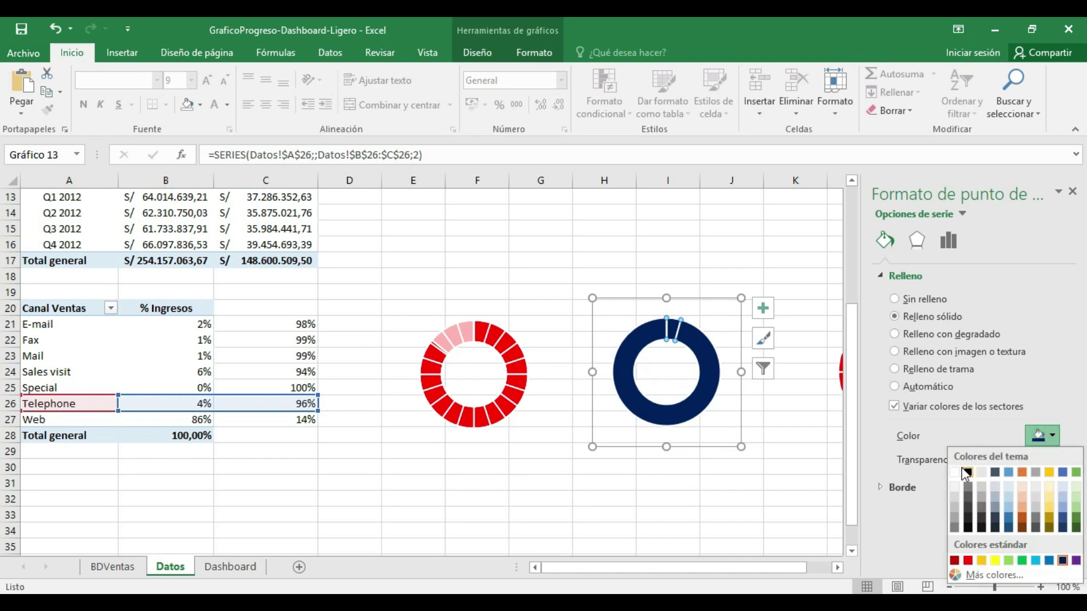
click(957, 473)
drag(1026, 463, 988, 467)
text(30)
key(Return)
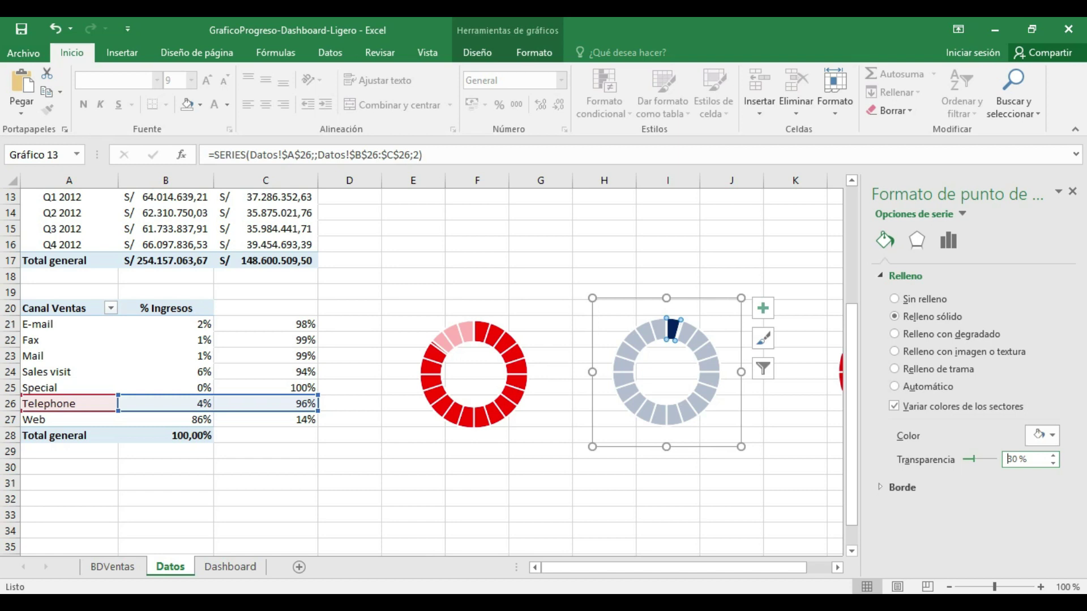
click(929, 306)
click(946, 296)
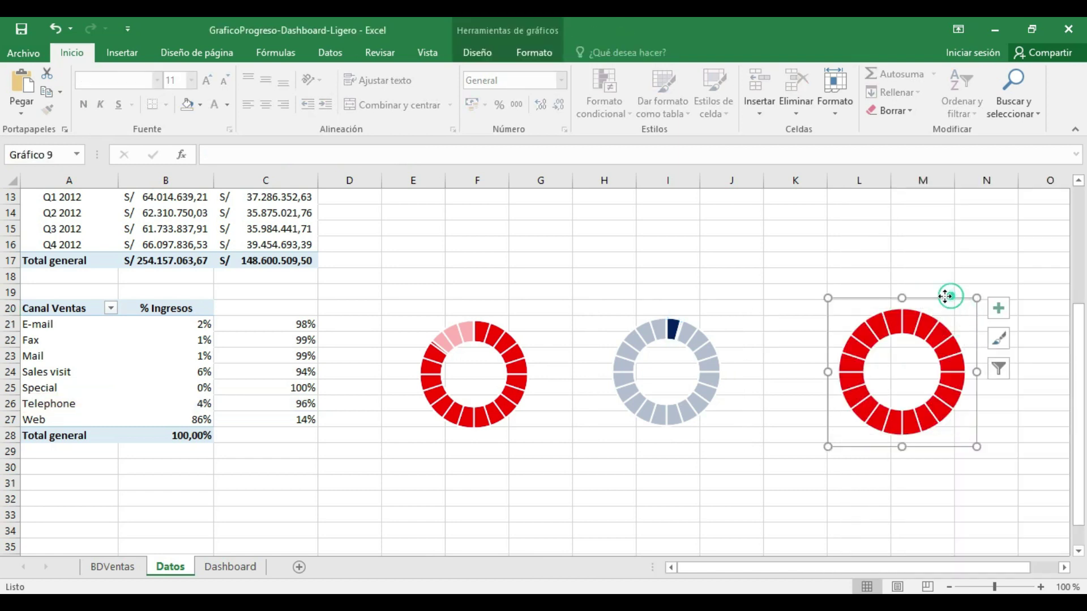
Nudge the right-hand donut slightly left and fill its 20 ring segments dark green.
drag(946, 296, 921, 298)
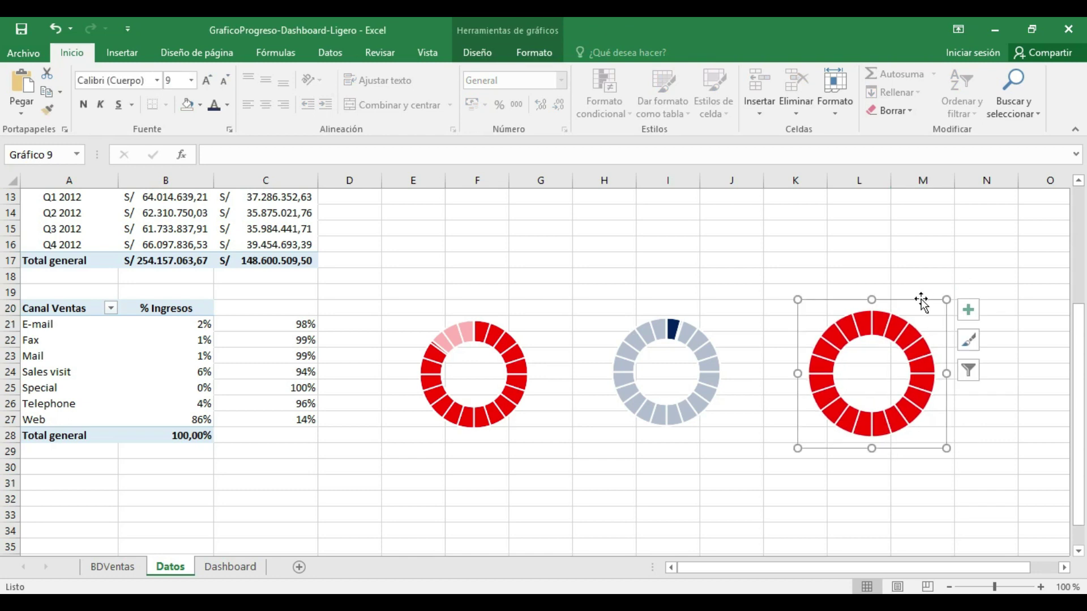
click(903, 330)
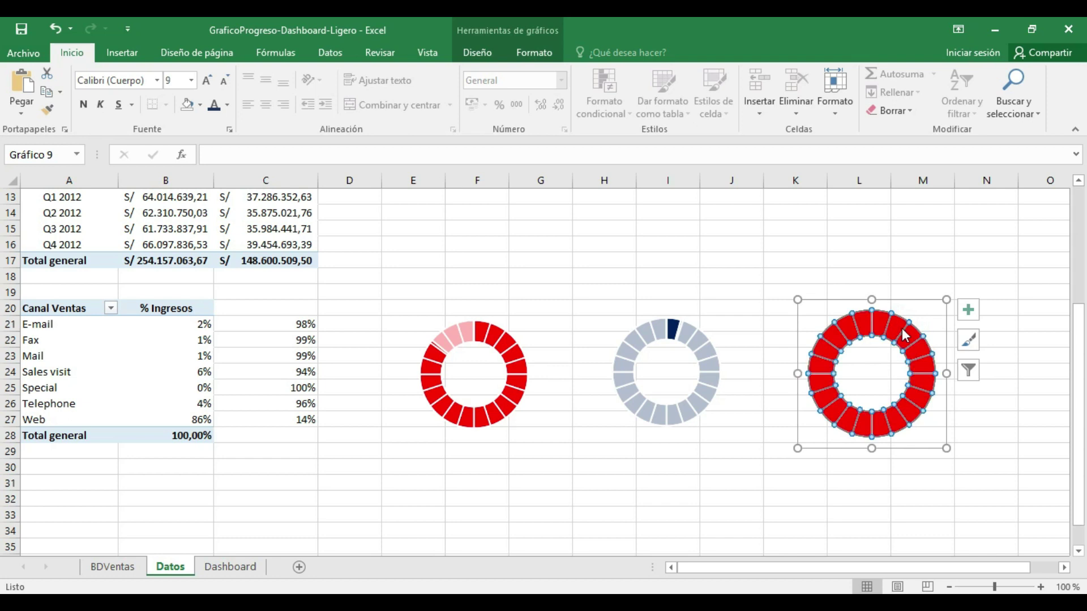
right_click(901, 329)
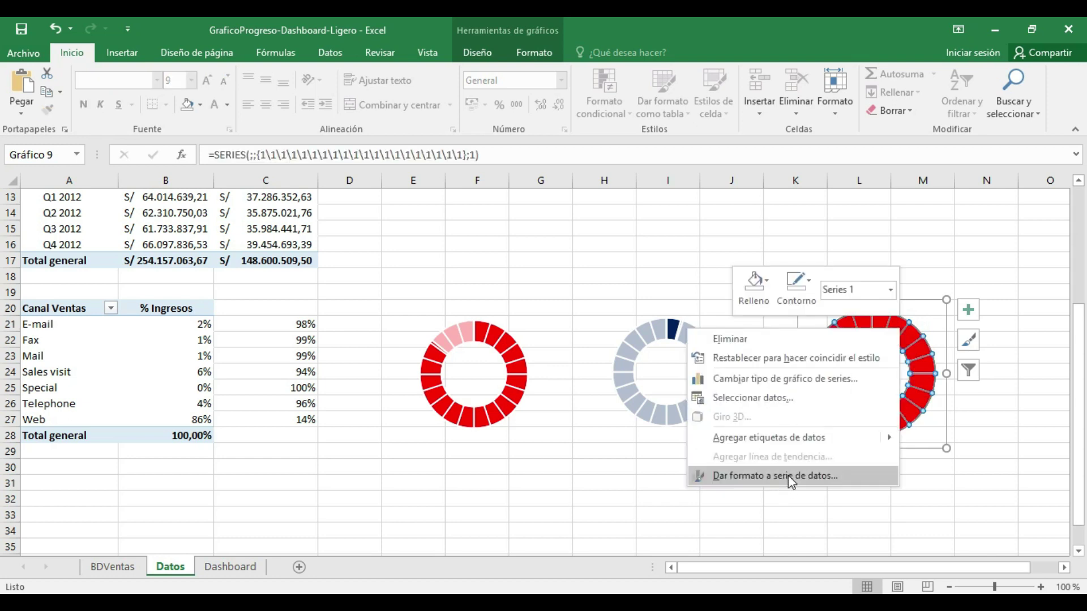
click(789, 476)
click(886, 242)
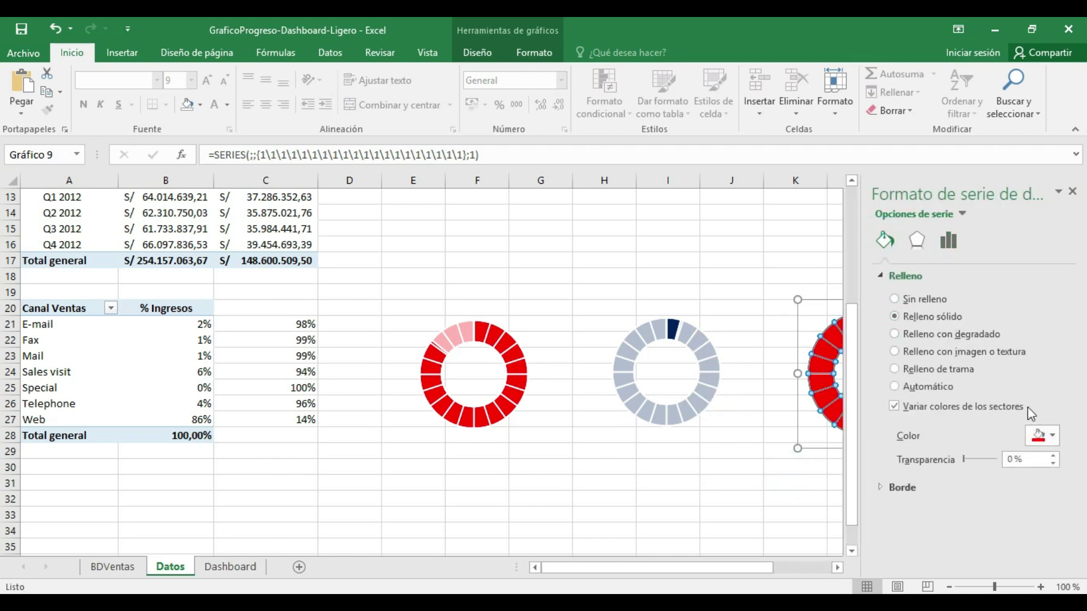
click(1044, 436)
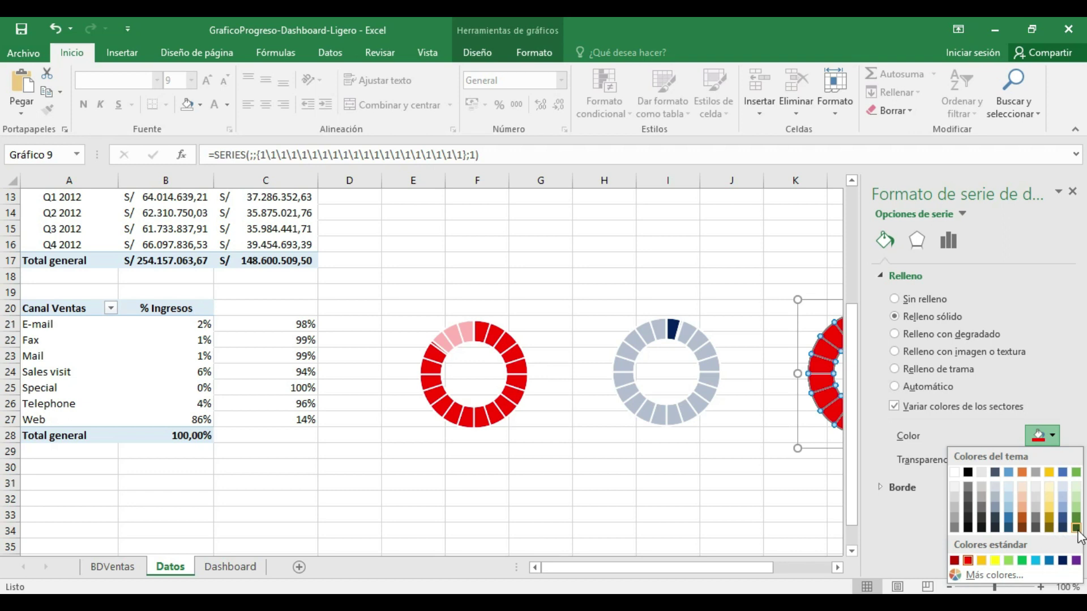
click(1076, 527)
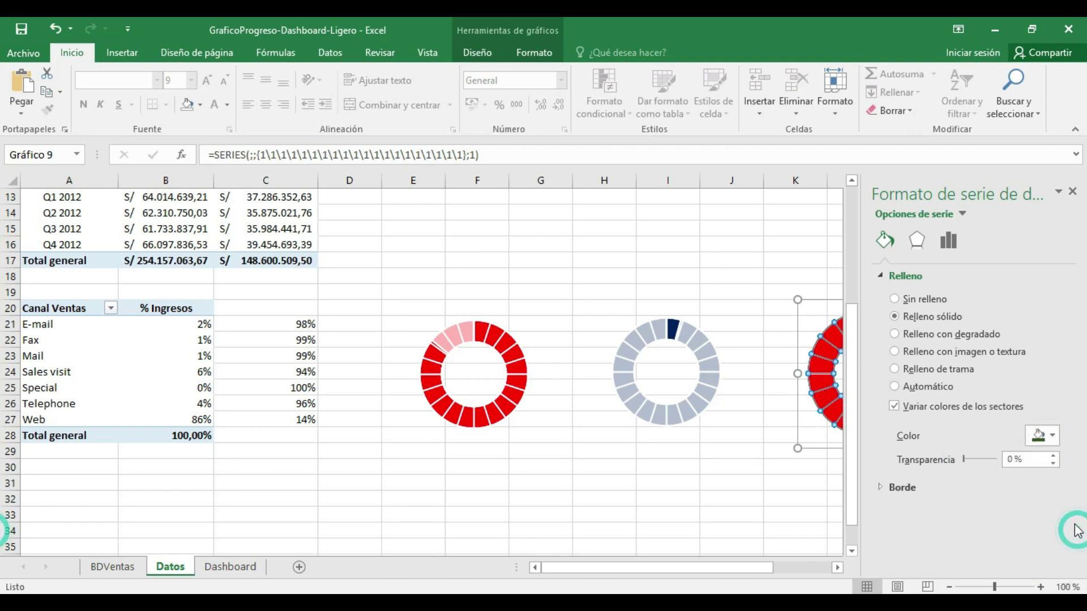
click(1072, 192)
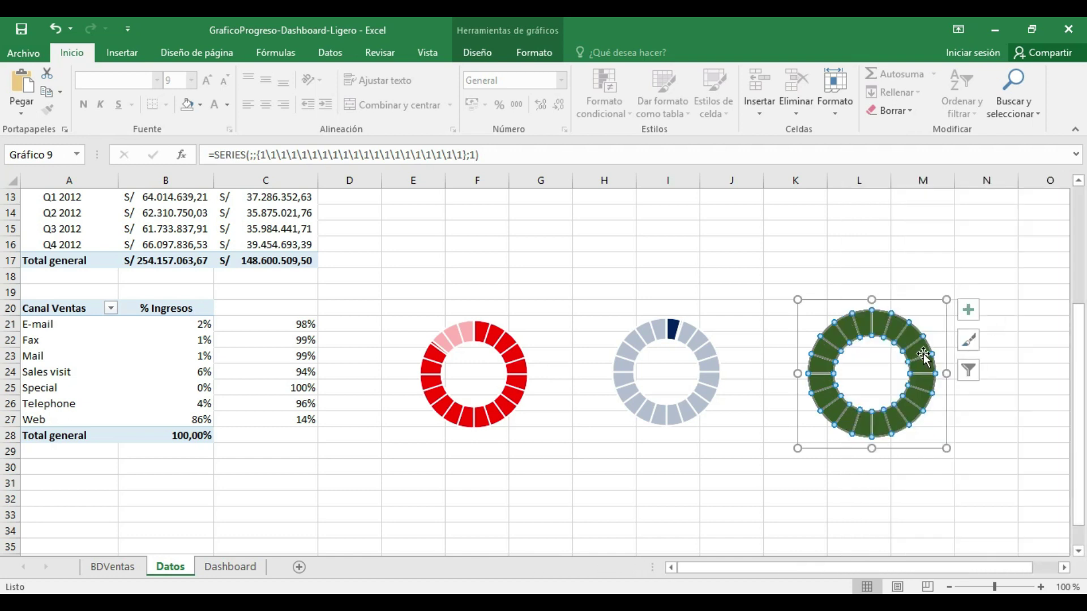
mouse_move(921, 354)
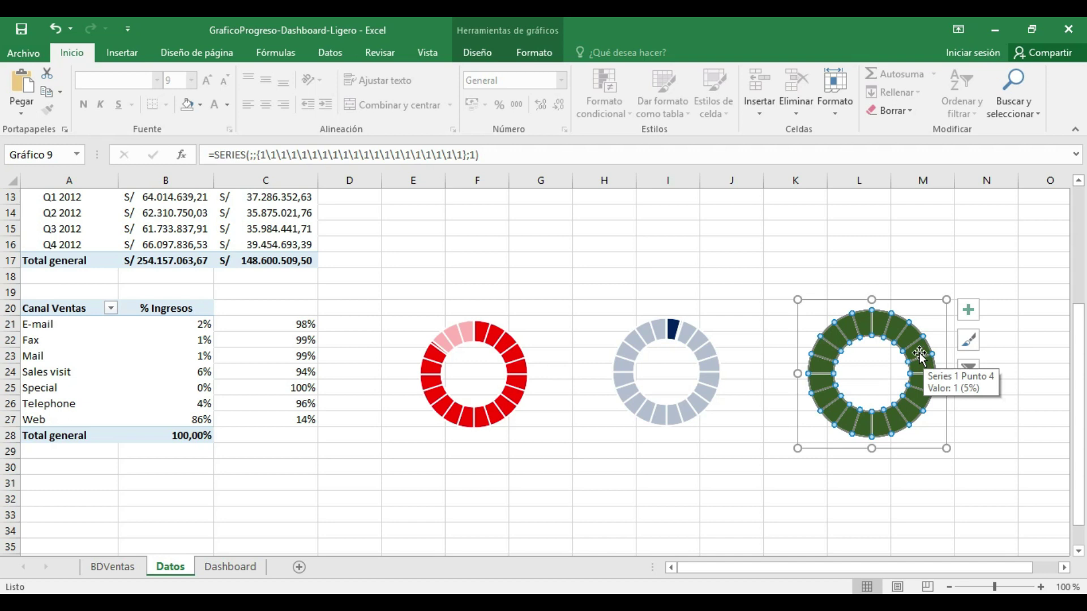
Add a Sales visit series to the right-hand donut, named from A24 with values B24:C24.
right_click(899, 324)
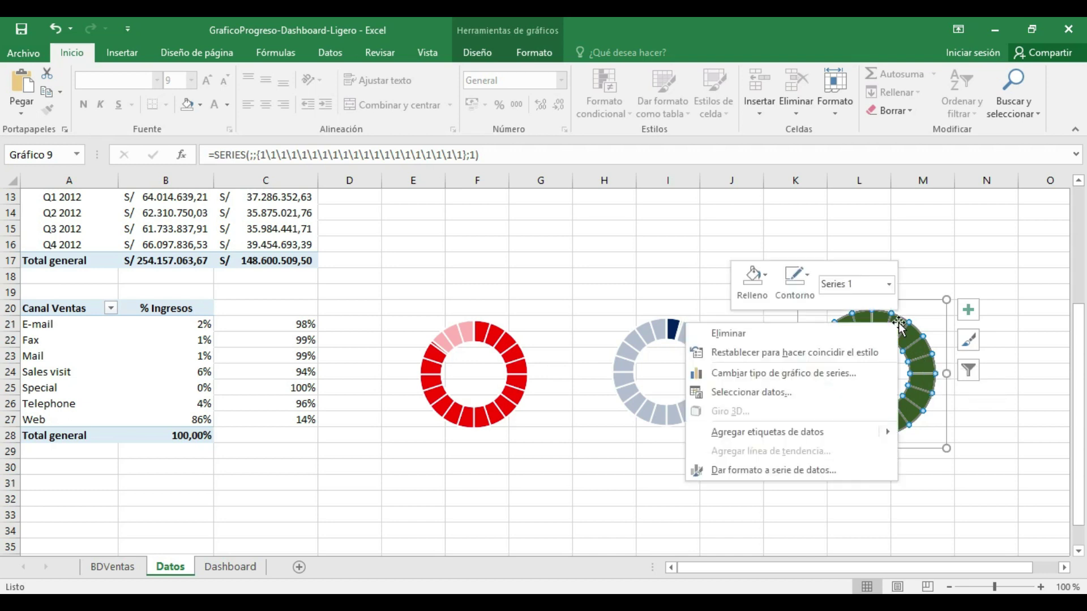
click(764, 390)
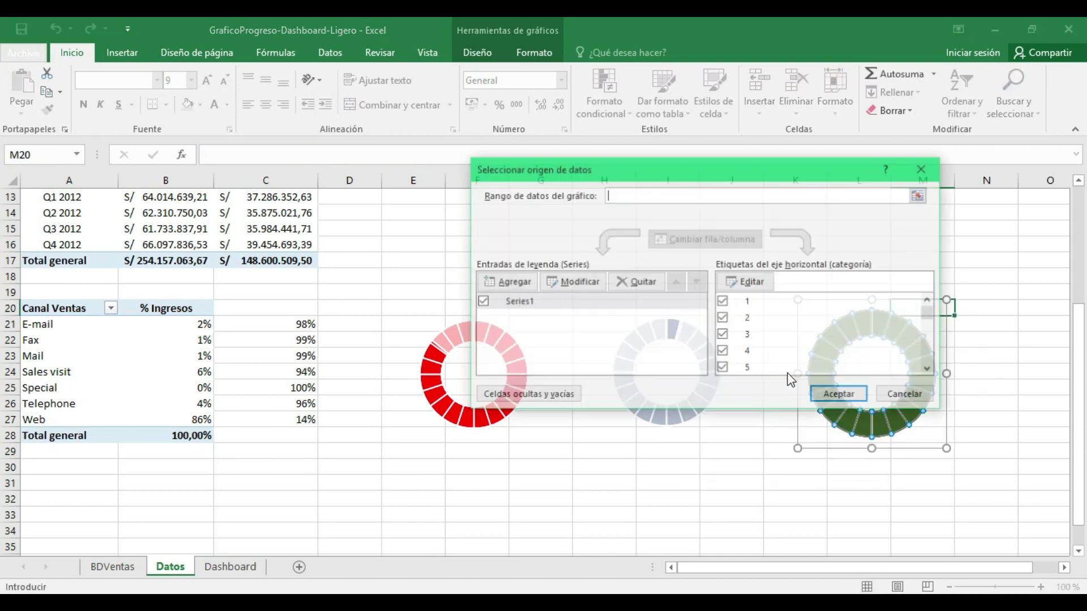
click(512, 281)
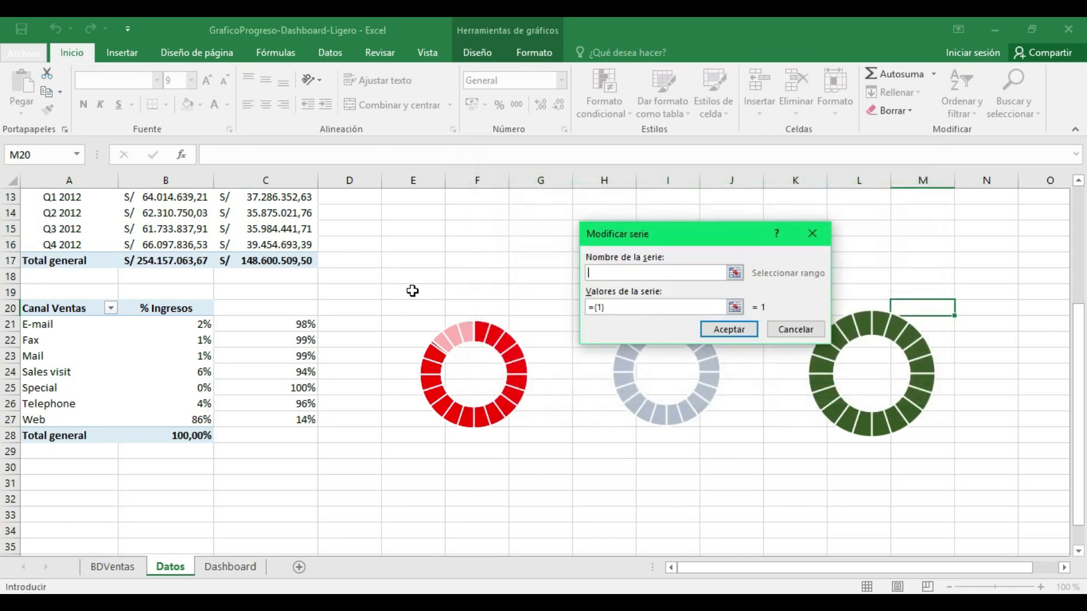
click(59, 372)
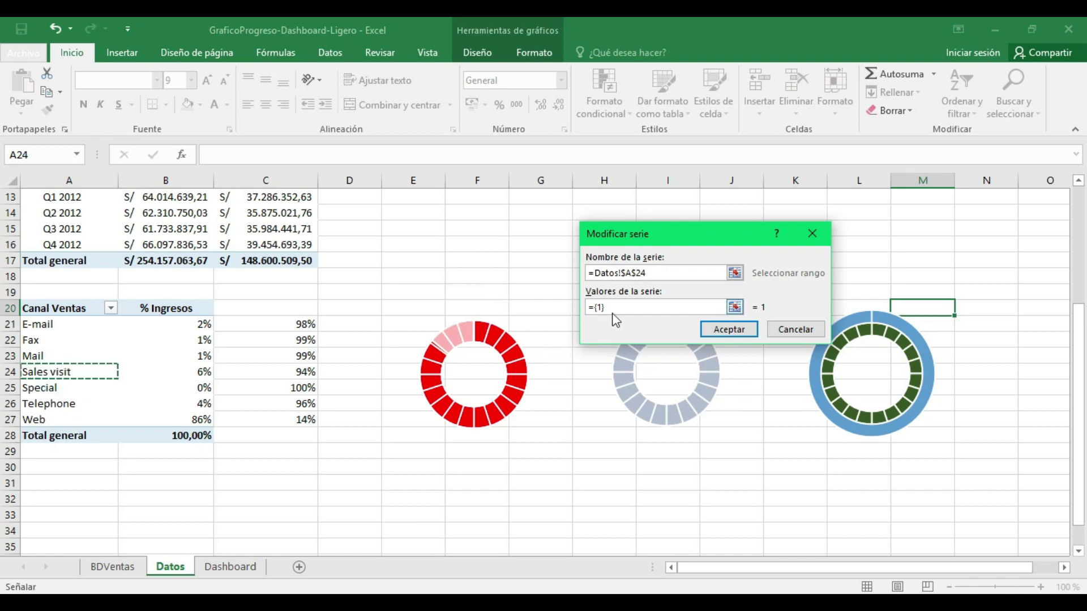
drag(608, 307, 586, 308)
key(BackSpace)
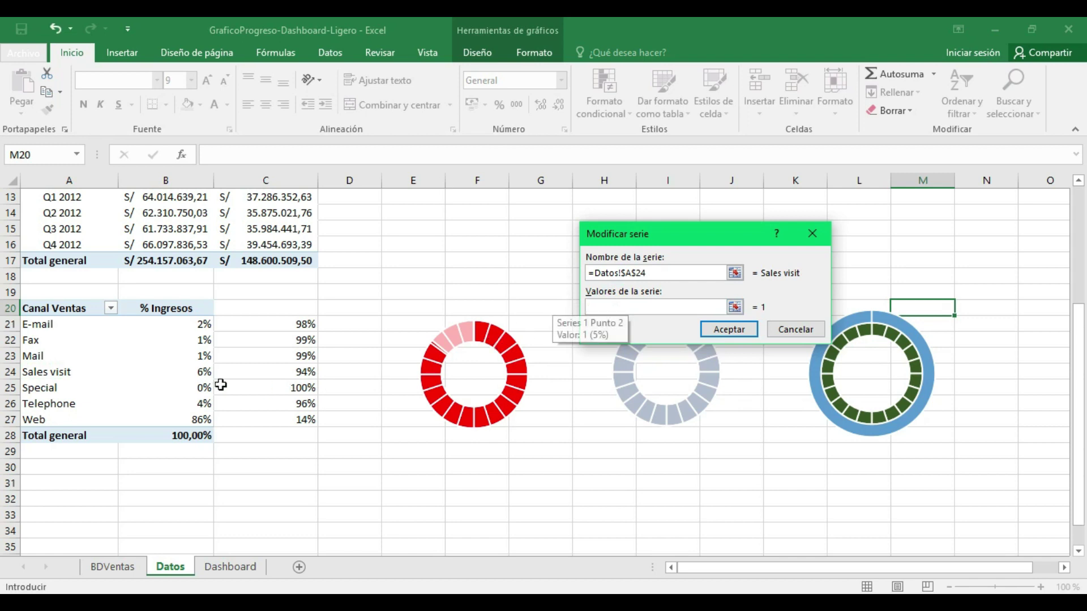
drag(196, 374, 265, 375)
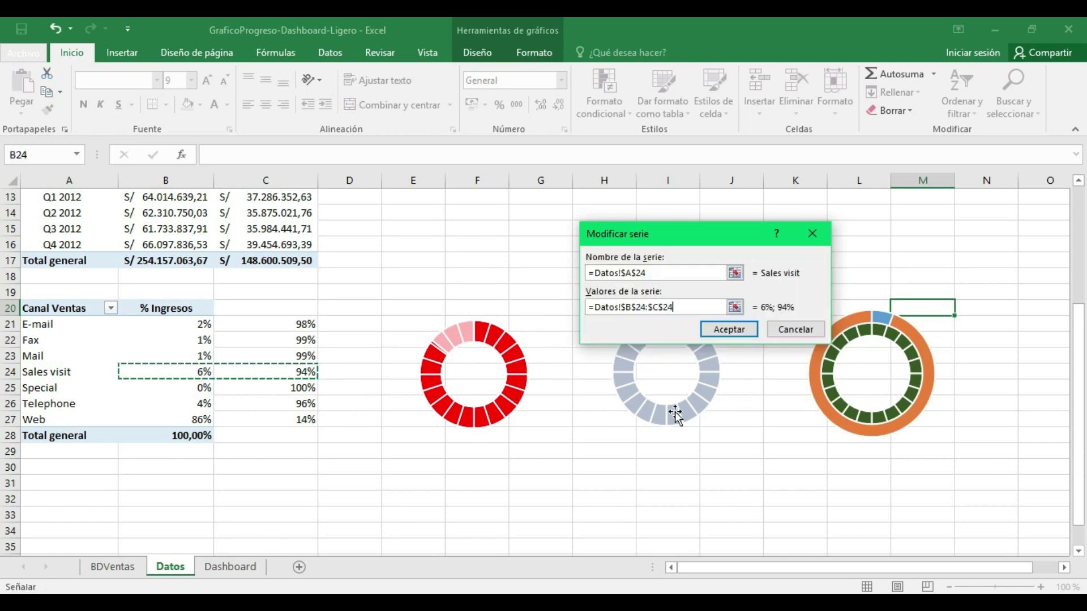
click(729, 330)
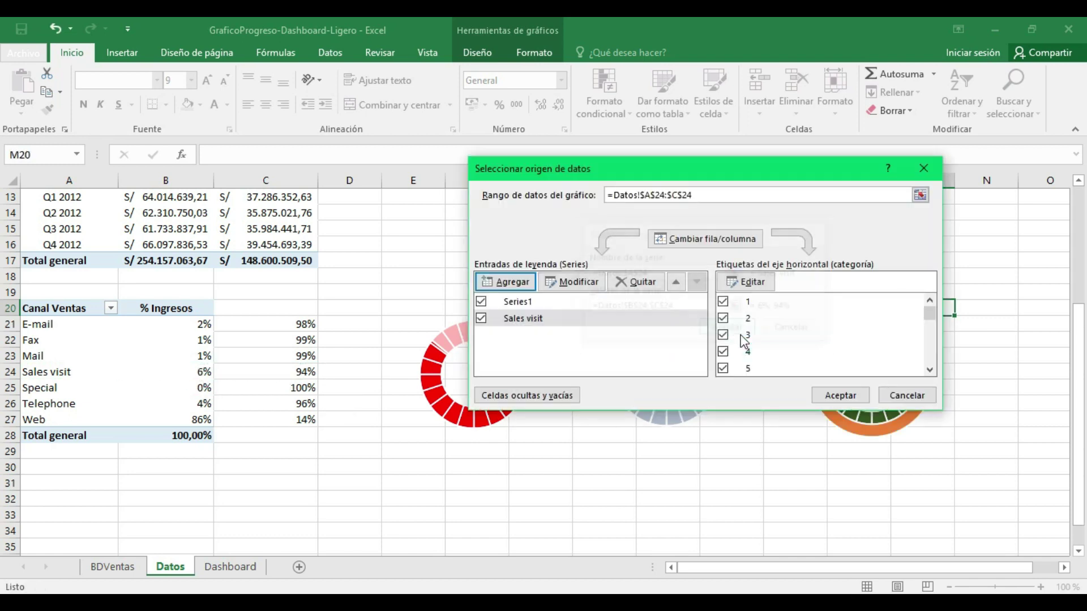
click(835, 393)
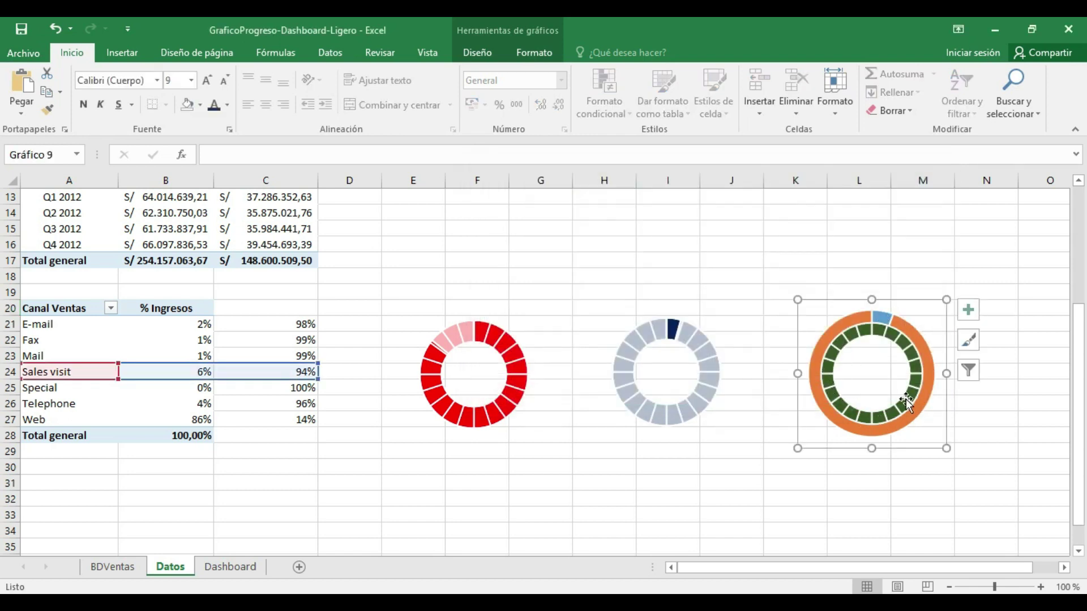
Move the third donut's Sales visit series onto the secondary axis.
click(907, 327)
right_click(907, 327)
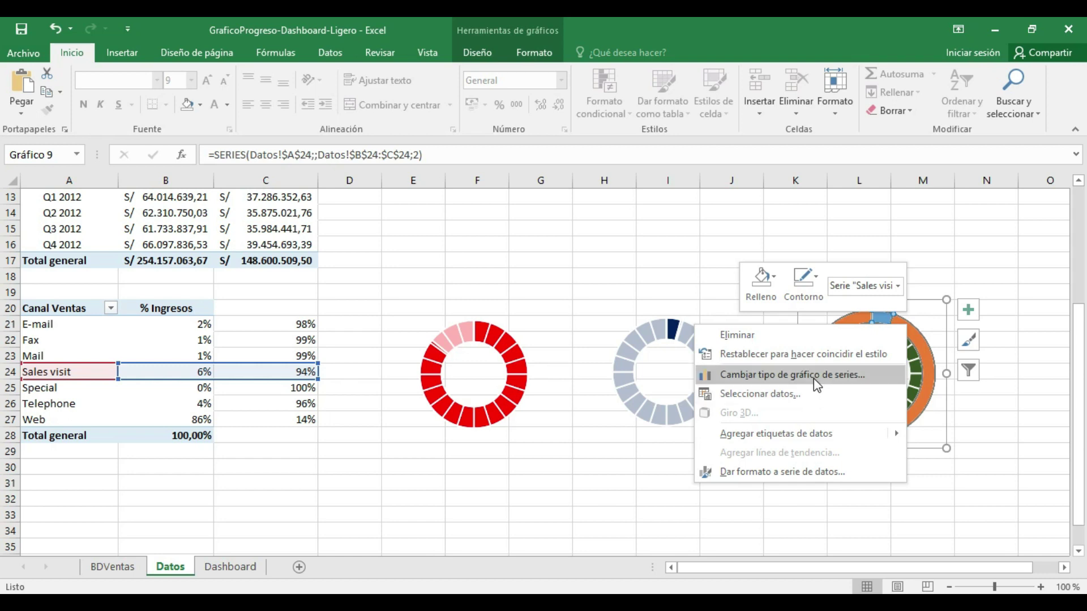
click(783, 376)
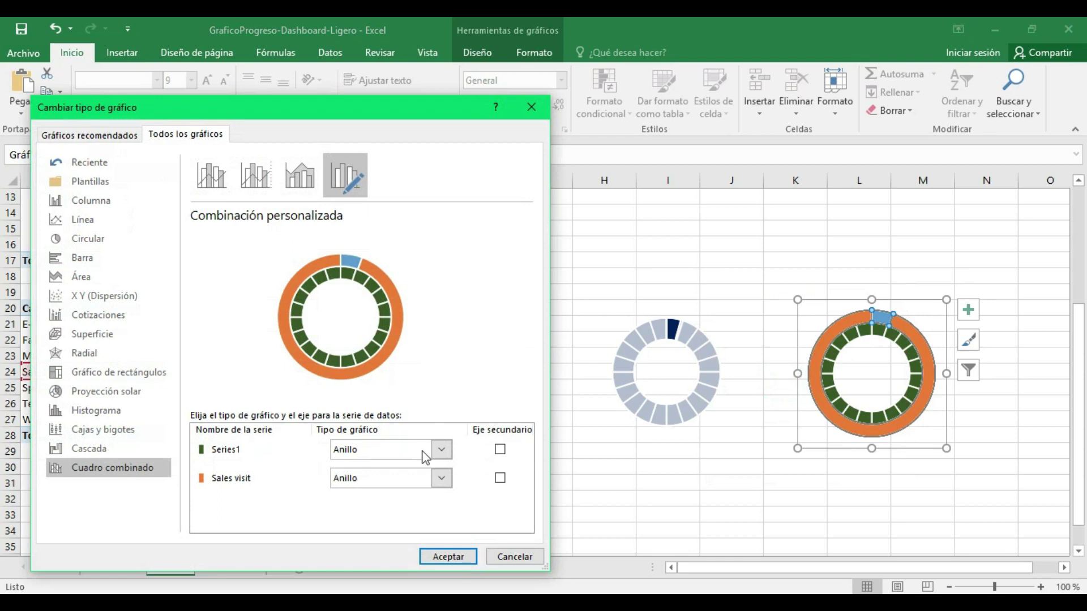
click(501, 479)
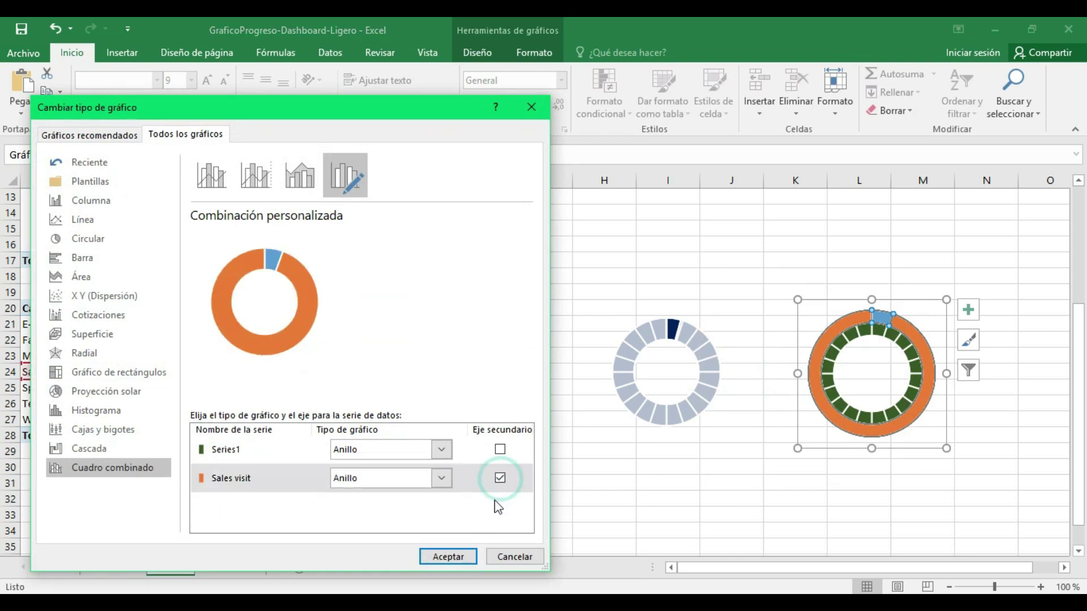
click(448, 556)
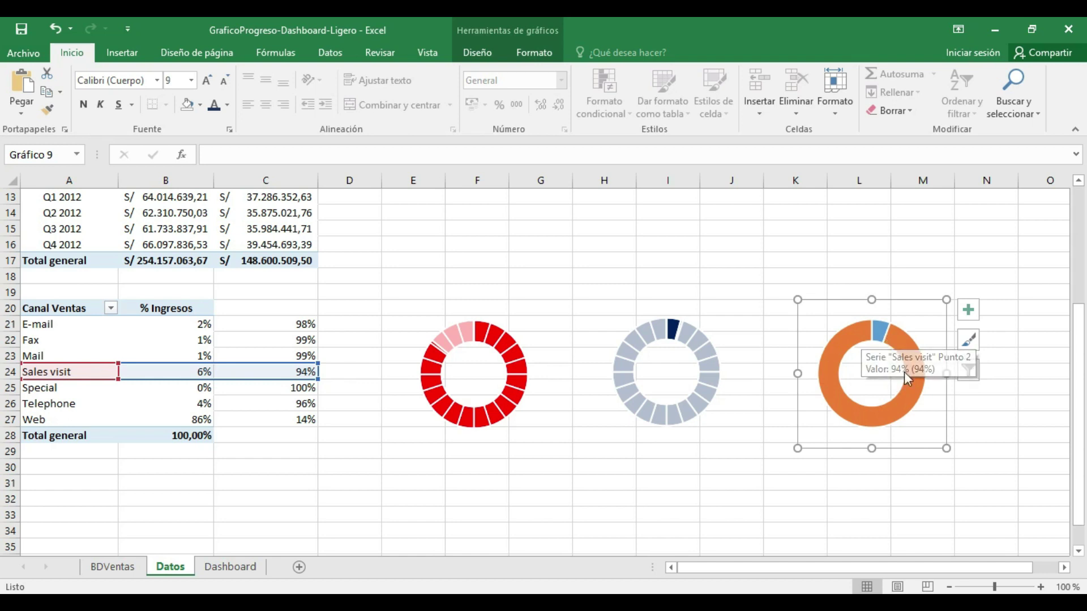
Set the Sales visit series in the third donut to no fill.
click(878, 335)
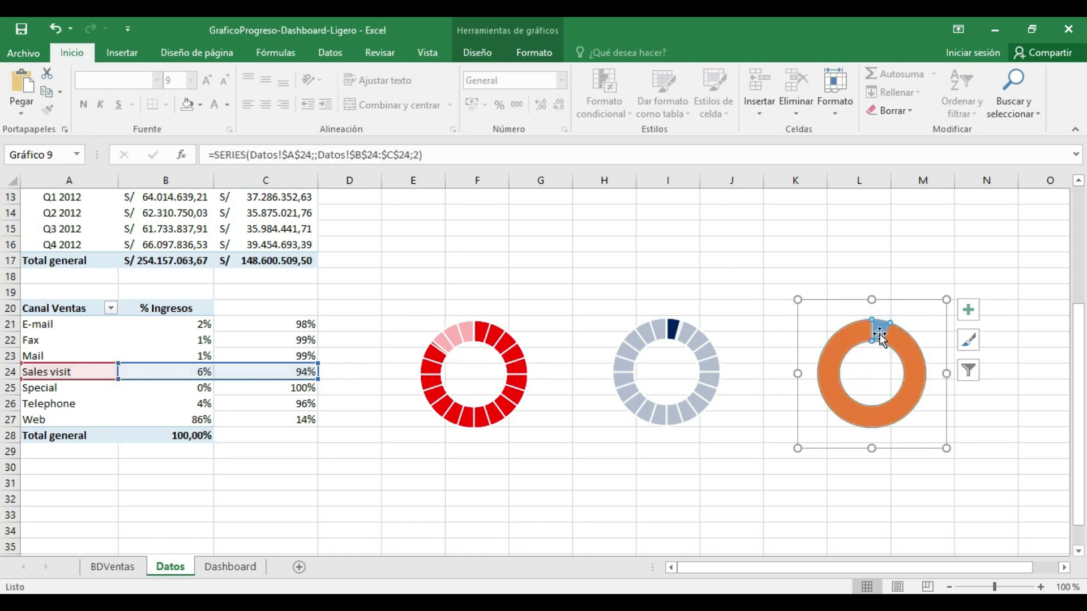
right_click(879, 337)
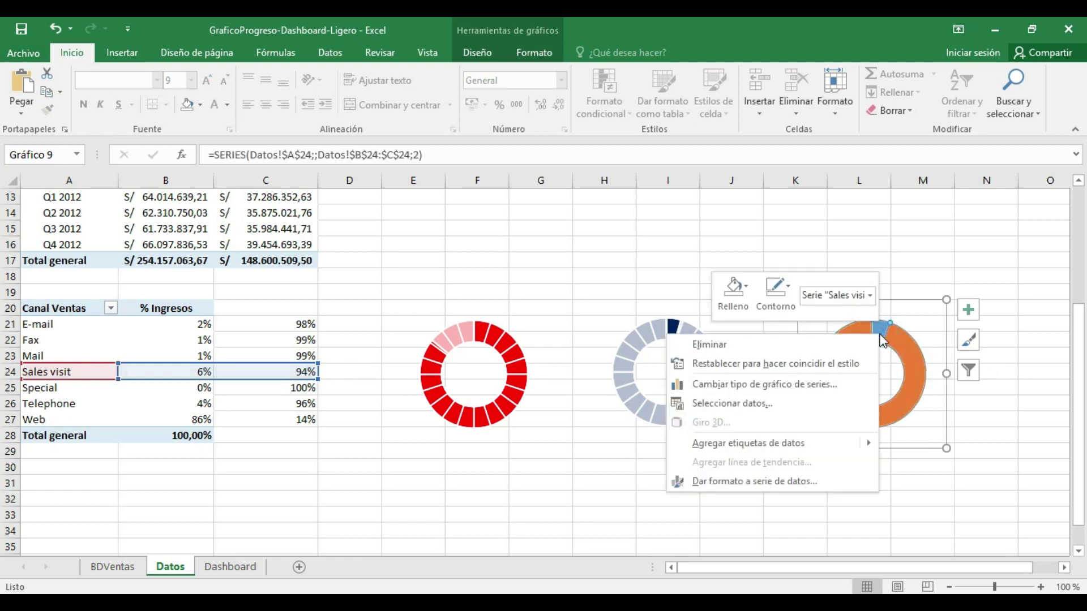
click(764, 482)
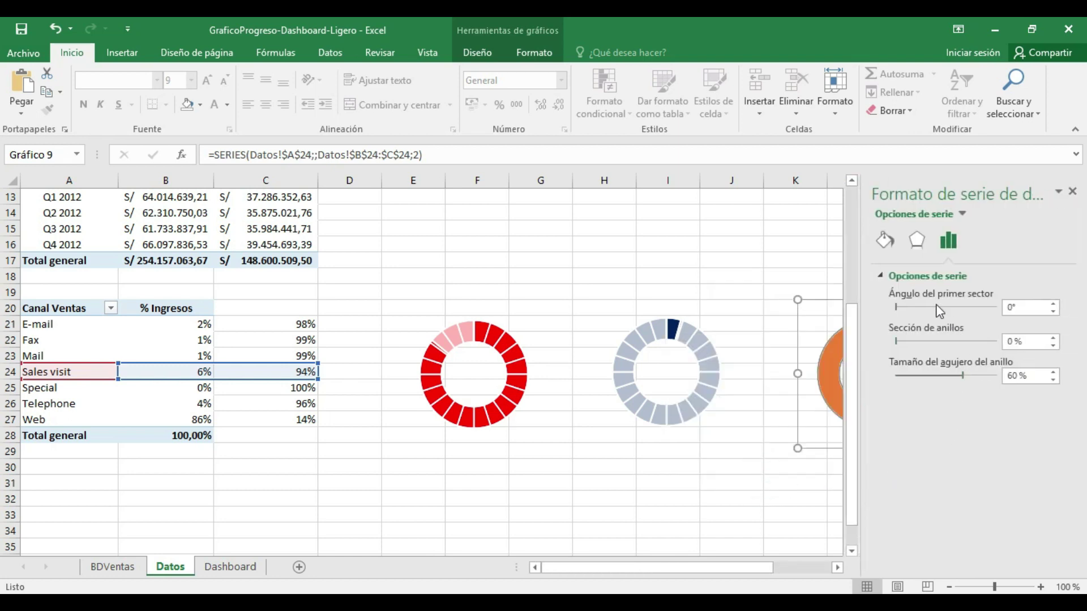
click(892, 247)
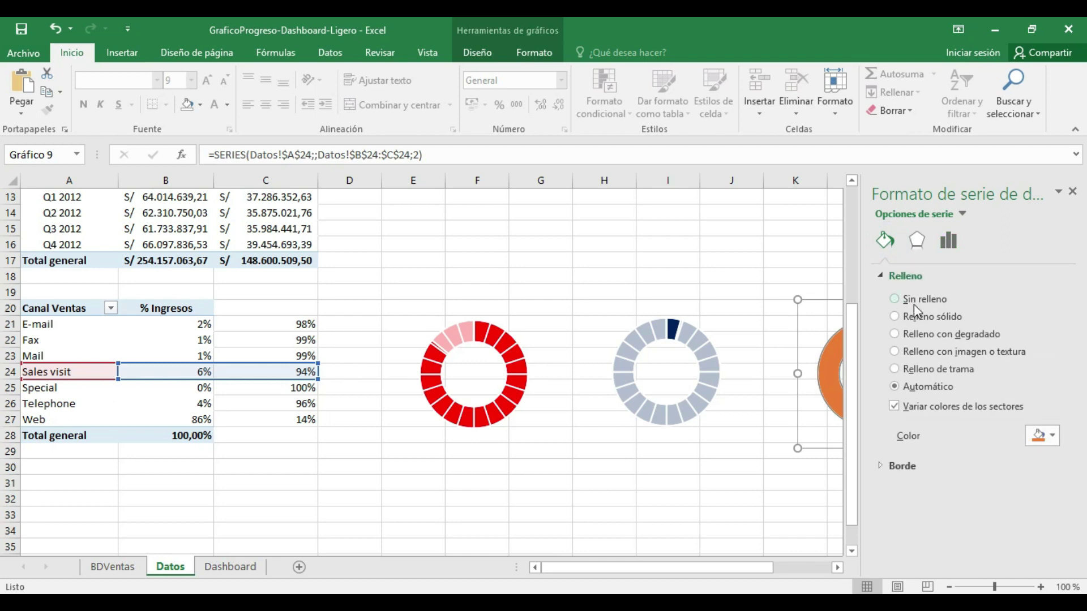
click(894, 299)
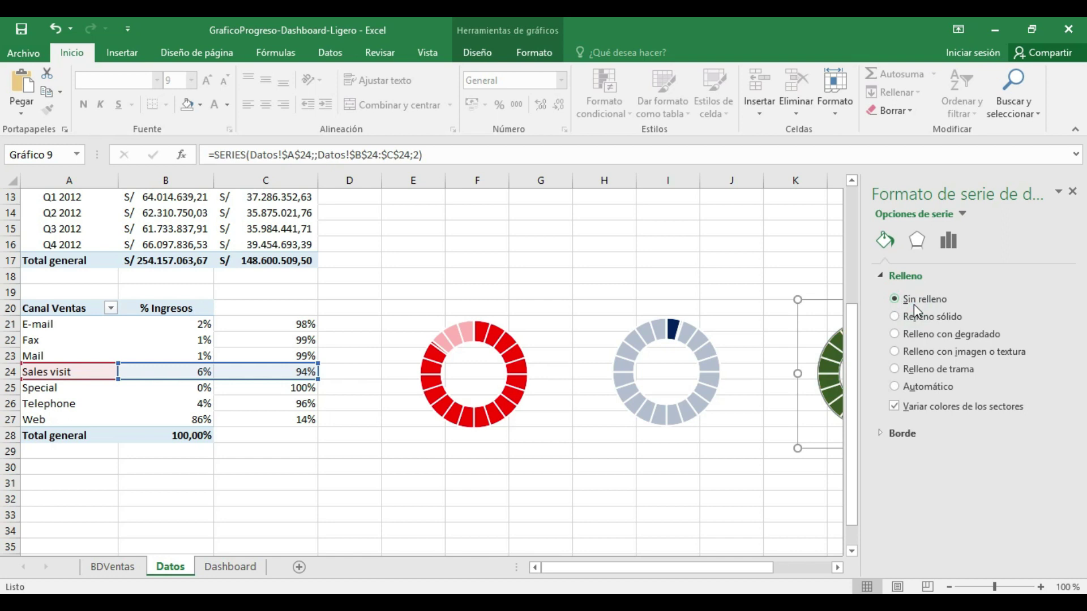
drag(623, 564, 681, 569)
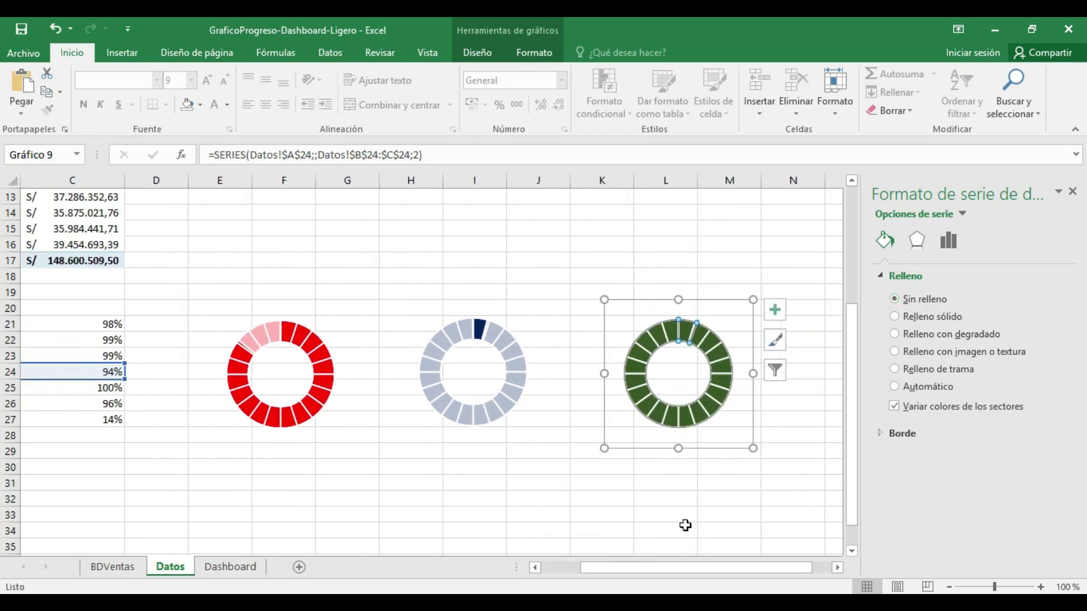
Give the Sales visit 94% slice a solid white fill at 30% transparency.
click(701, 339)
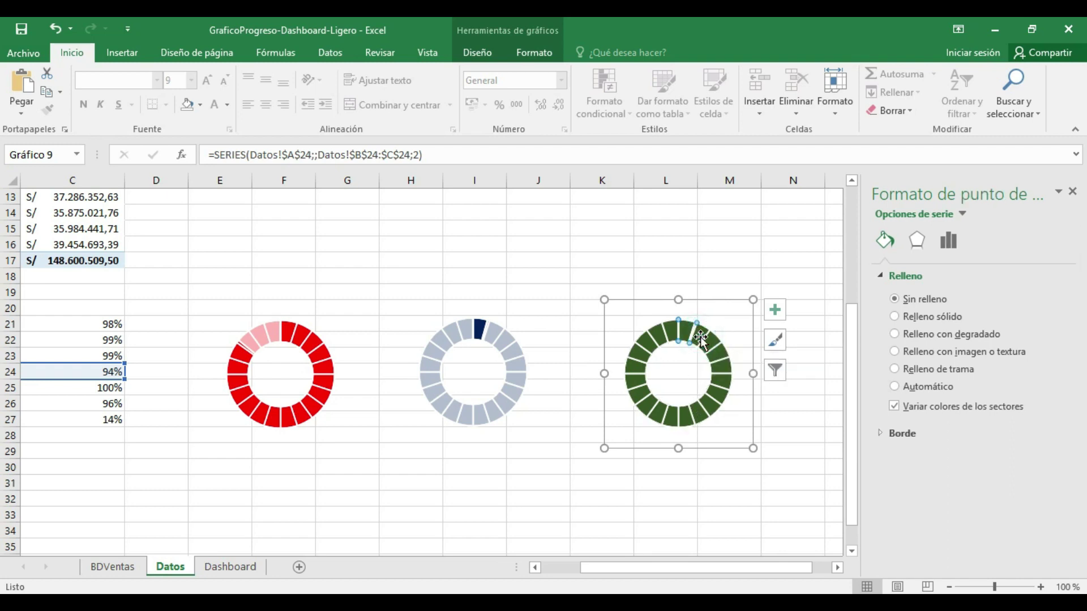
click(904, 320)
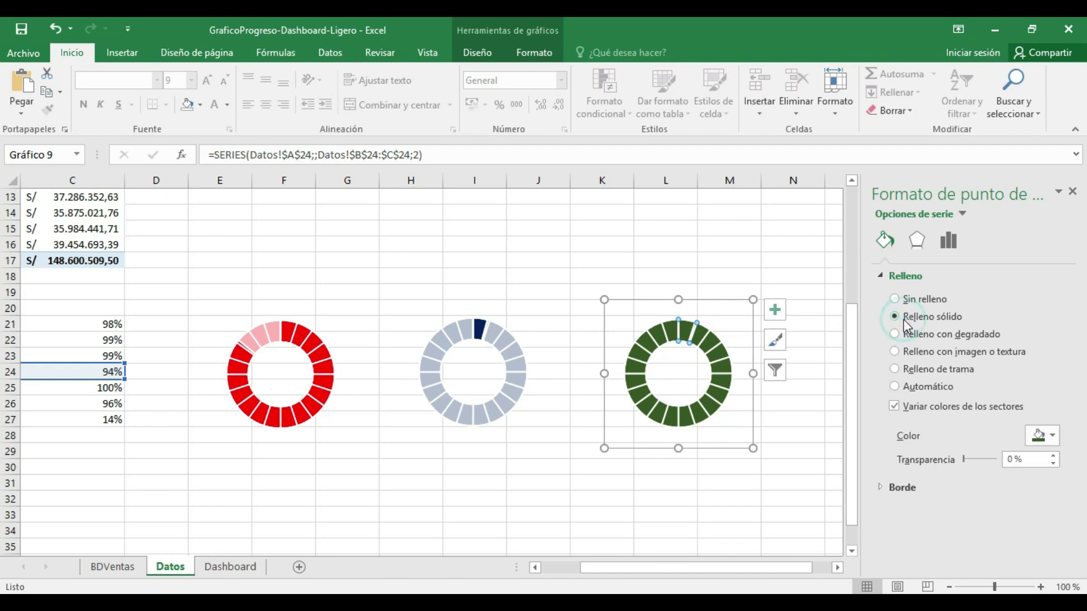
click(1052, 443)
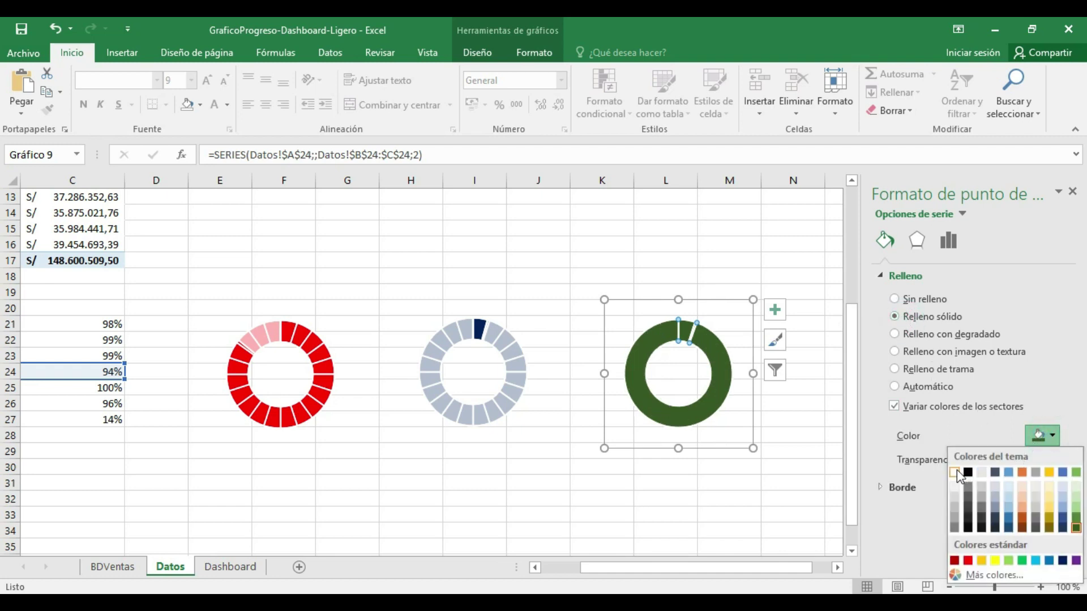
click(969, 471)
double_click(1026, 459)
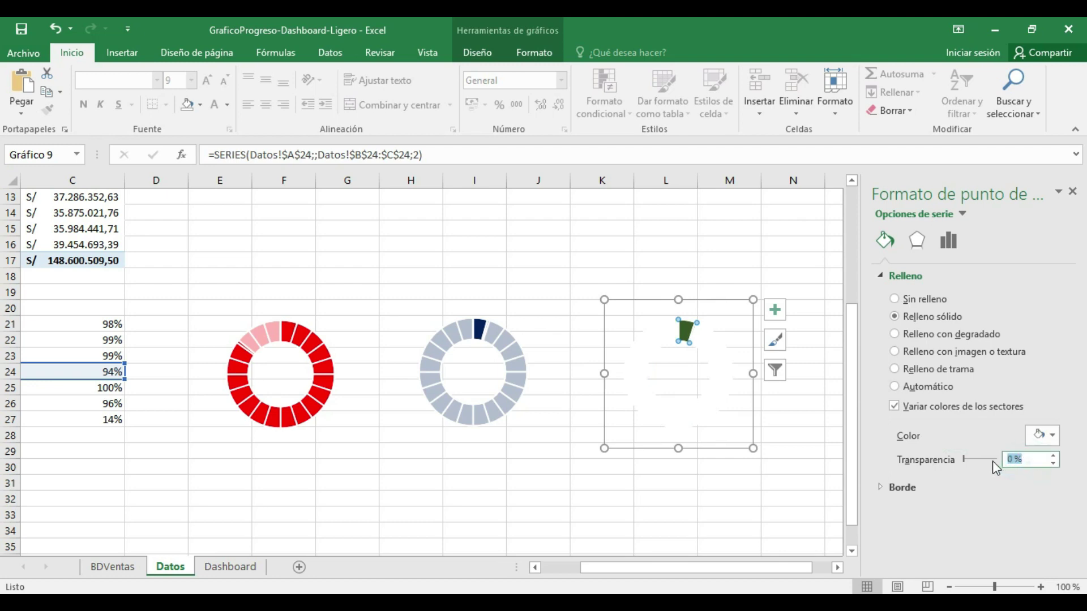
text(30)
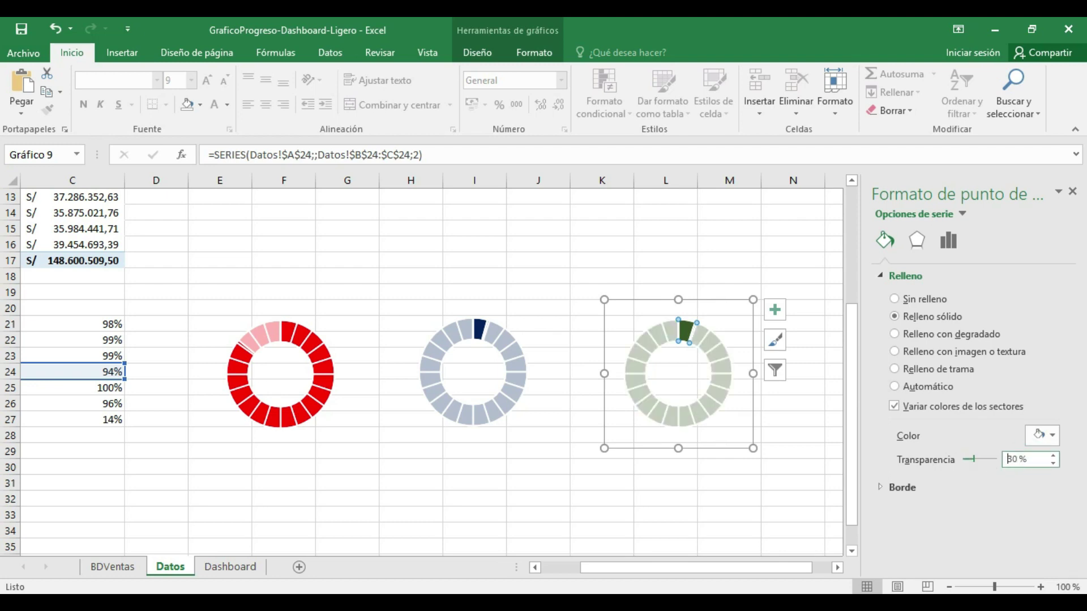
Select the red, blue and green donut charts together and cut them from Datos.
click(348, 328)
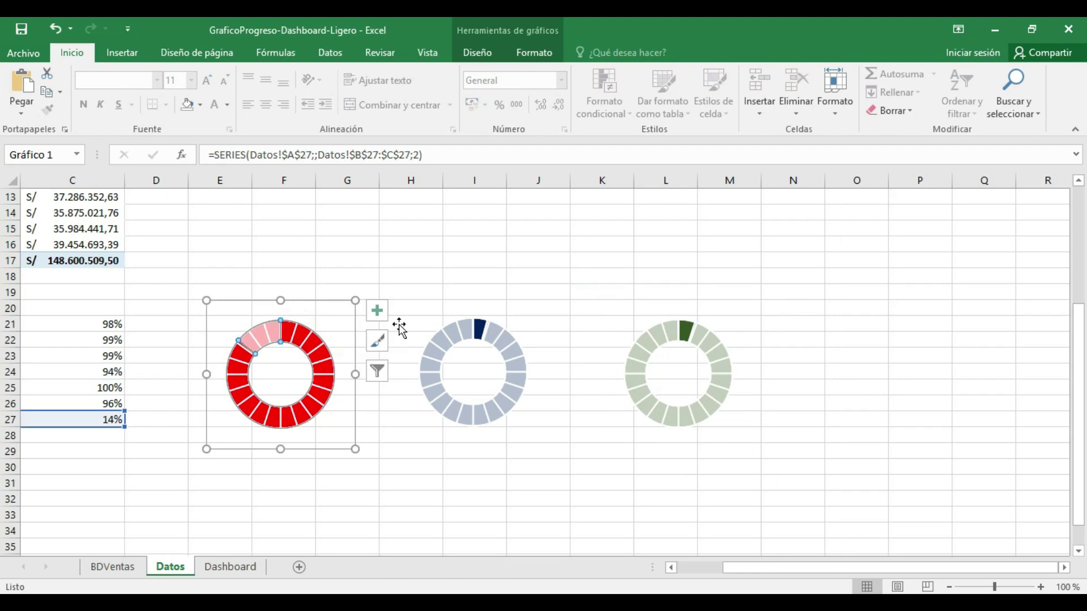
click(436, 289)
click(321, 335)
drag(737, 568, 692, 574)
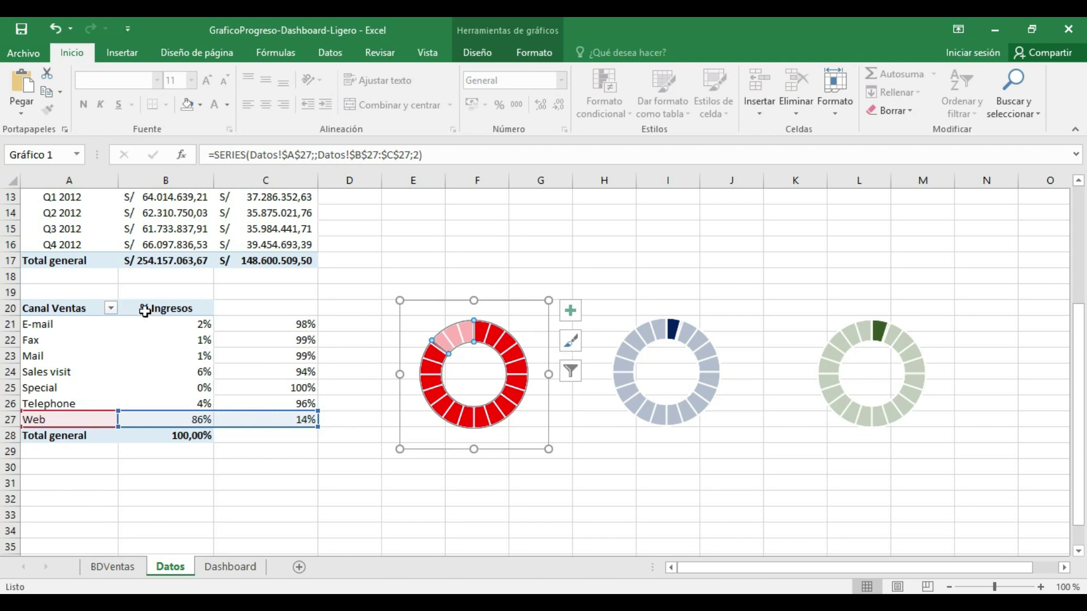
mouse_move(70, 308)
mouse_down()
mouse_move(192, 349)
mouse_move(249, 432)
mouse_up()
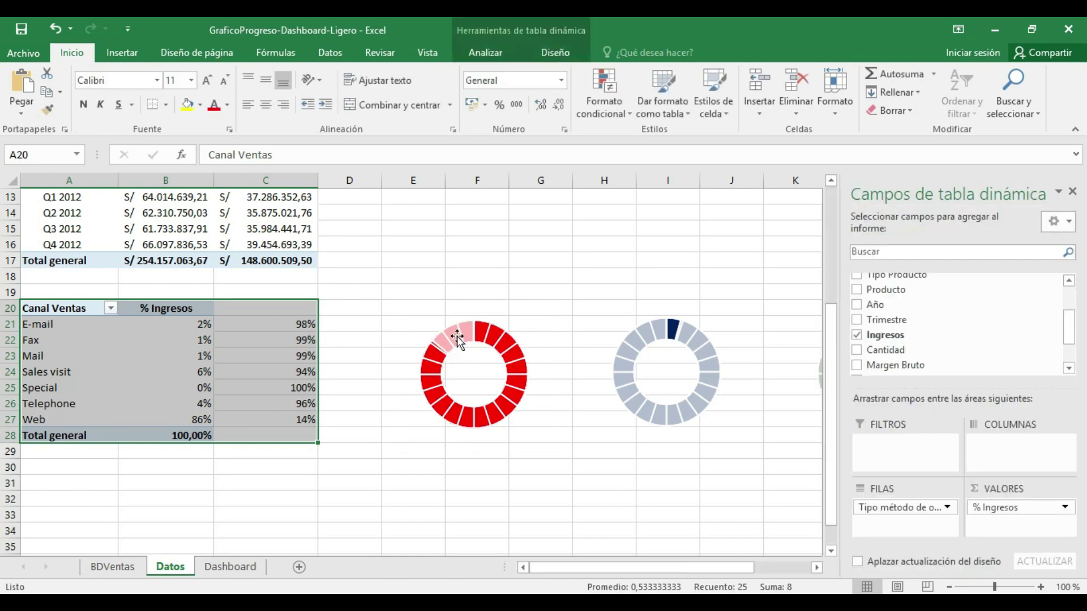
click(459, 337)
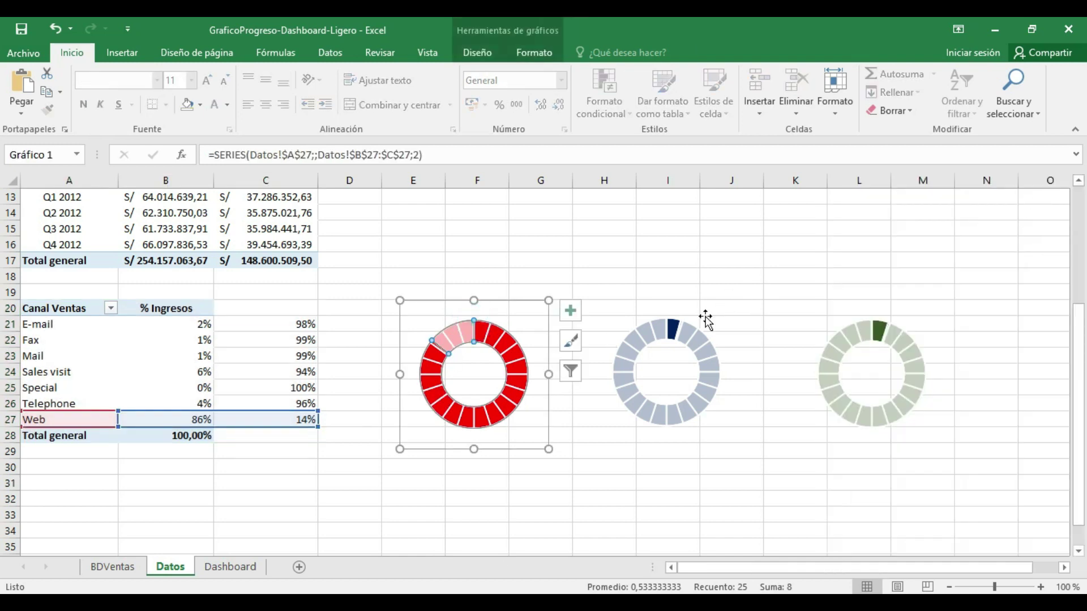
ctrl+click(706, 319)
ctrl+click(851, 335)
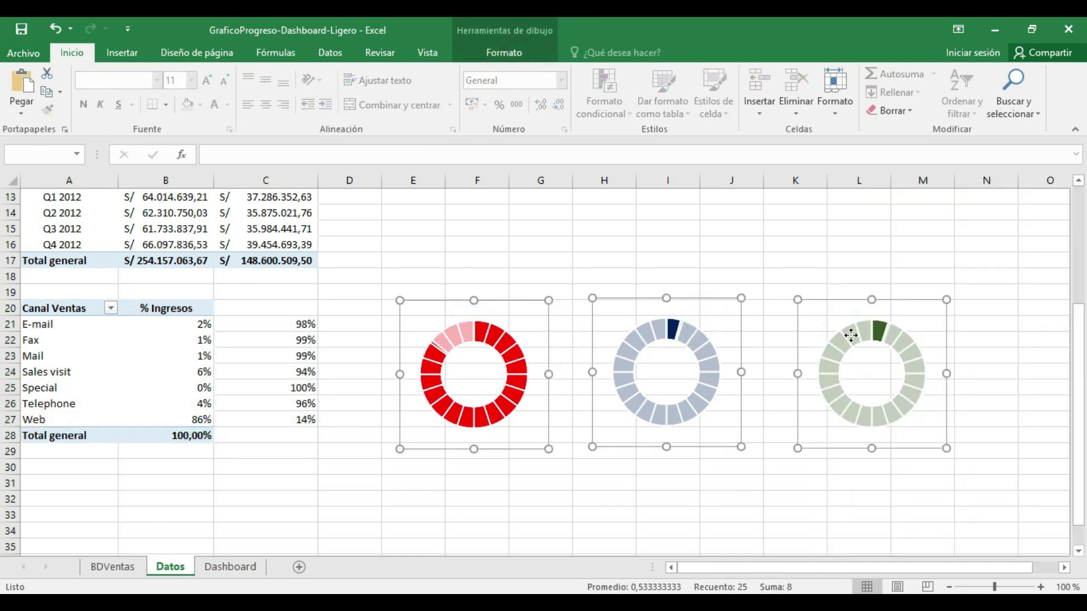
key(Delete)
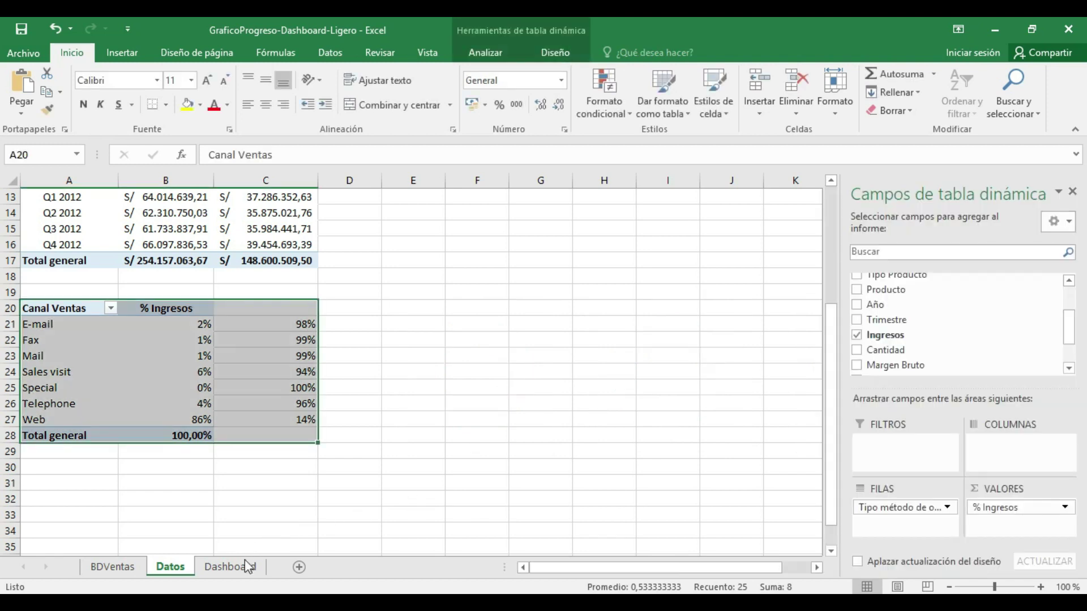
Paste the three donuts on the Dashboard sheet above the Web, Teléfono and Visitas labels.
click(231, 567)
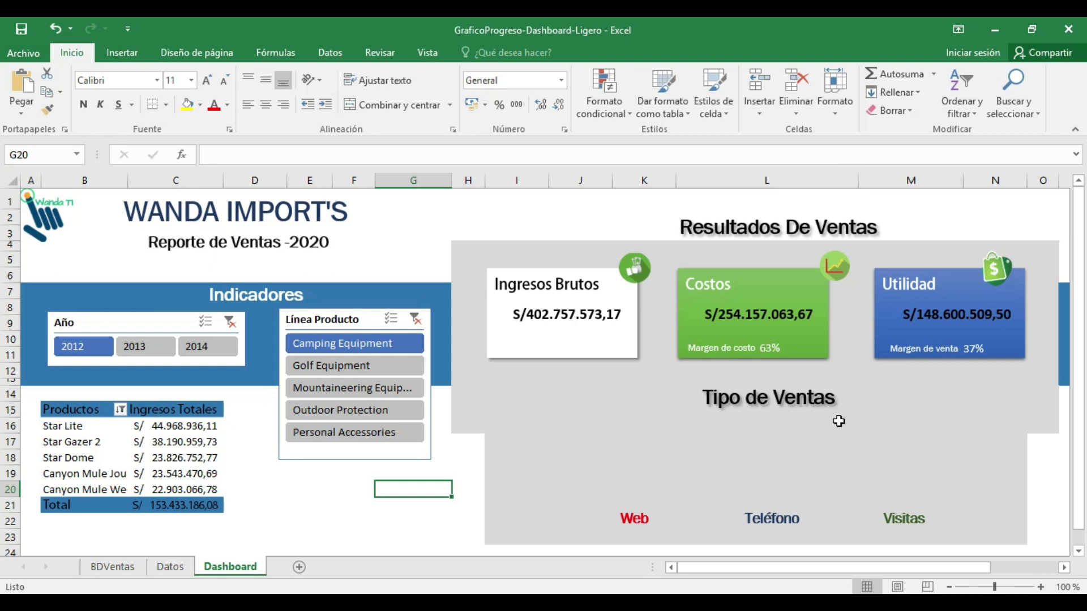
click(618, 431)
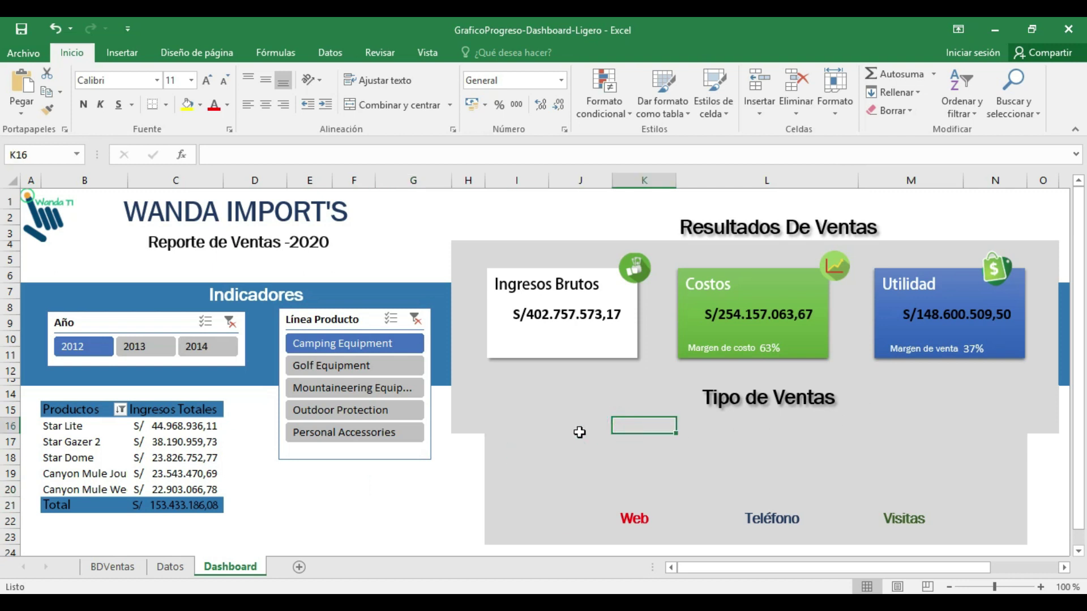
key(ctrl+v)
click(708, 422)
drag(708, 421, 600, 390)
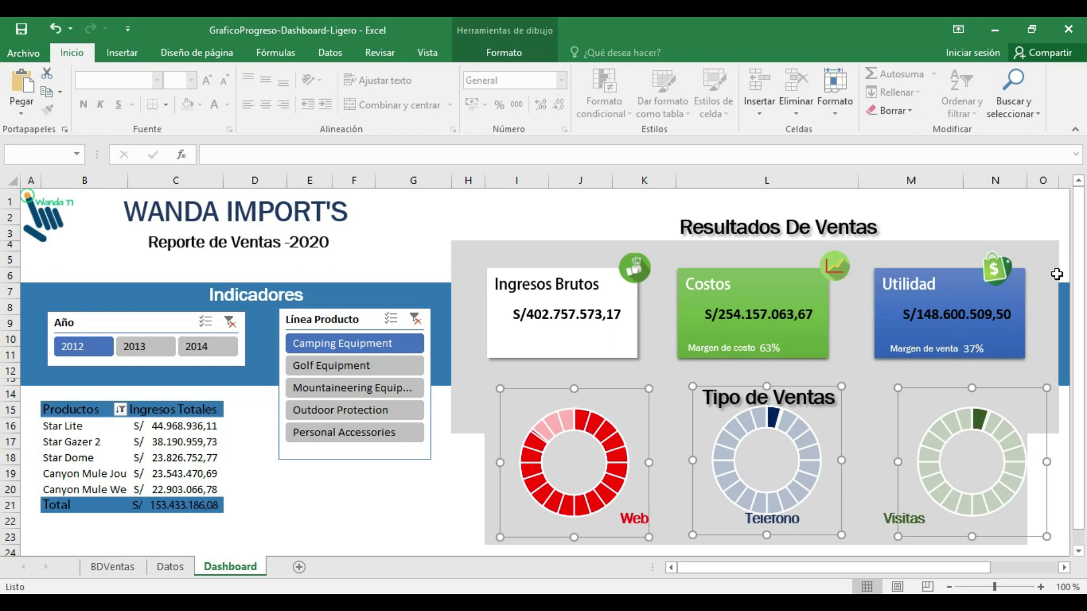
scroll(1056, 274, down, 1)
Nudge the Tipo de Ventas title box upward above the donuts.
click(781, 359)
key(Up)
key(Up)
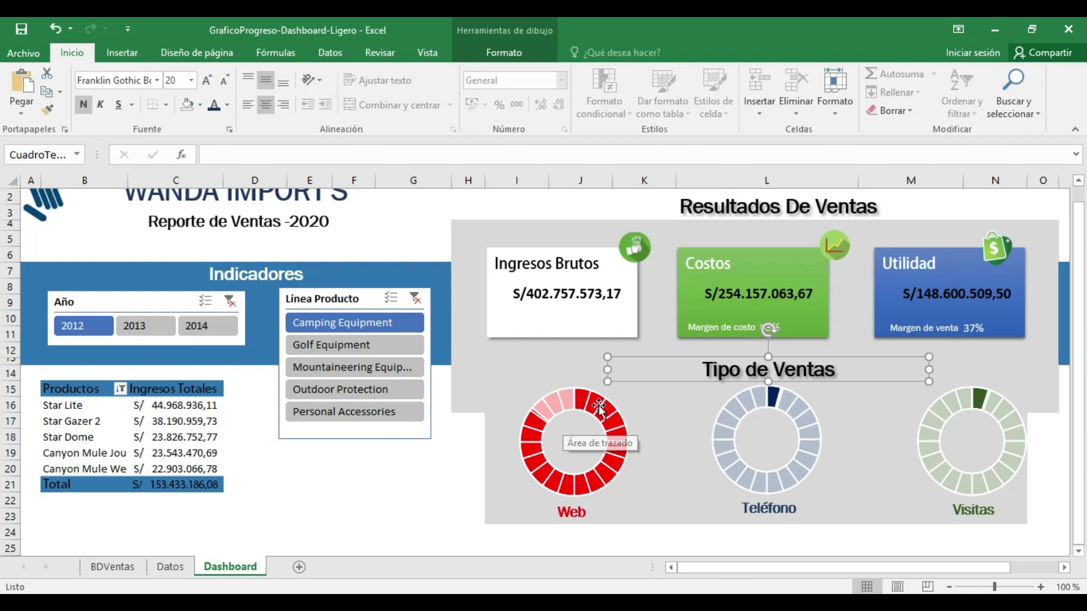
click(574, 432)
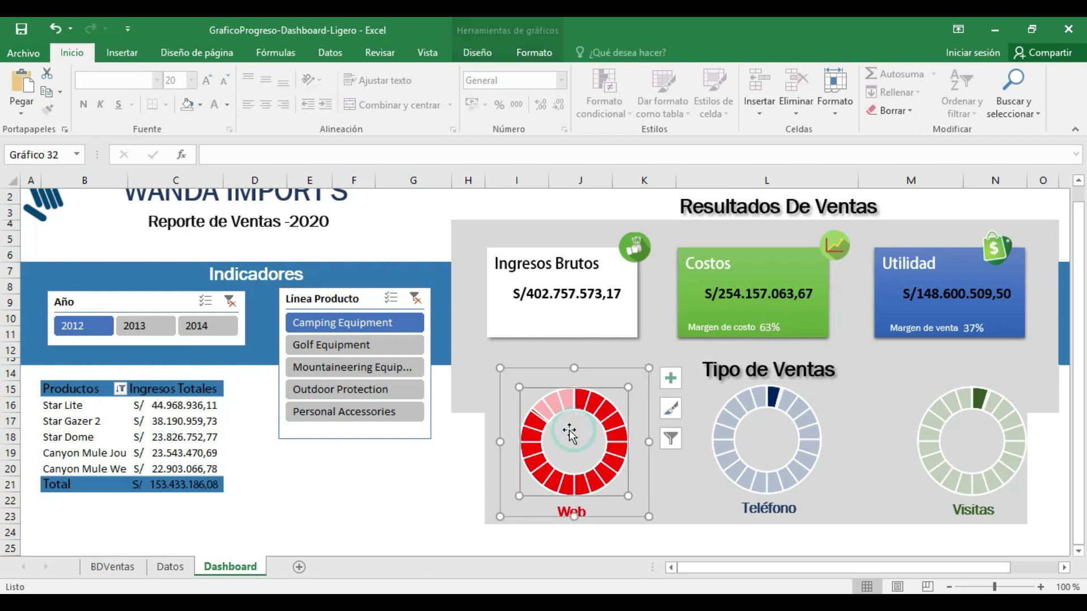
click(630, 346)
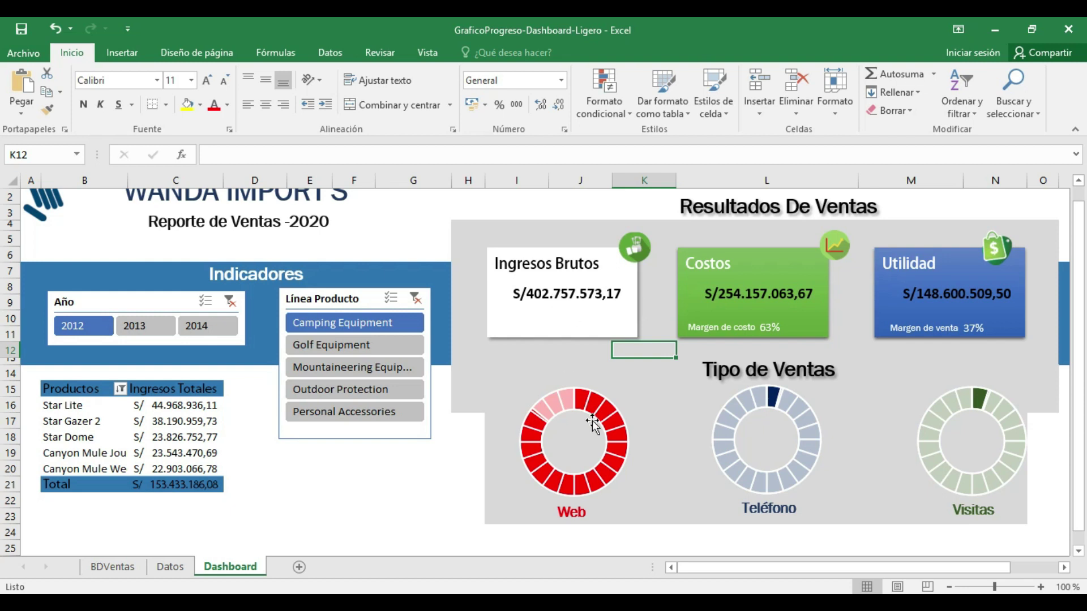
Draw a text box on the Dashboard below the Ingresos Brutos card.
click(131, 52)
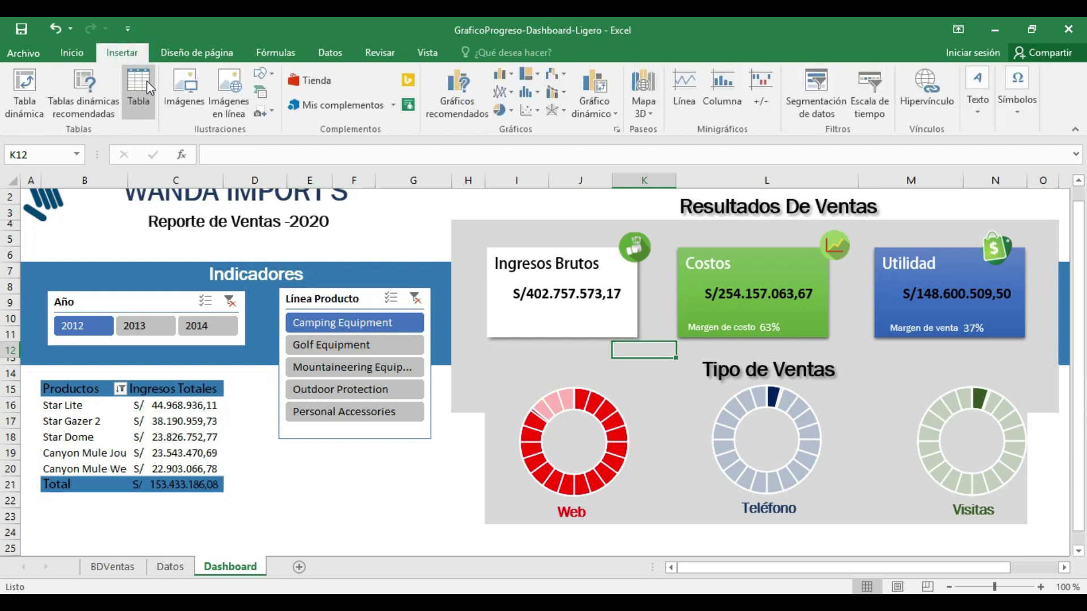
click(261, 73)
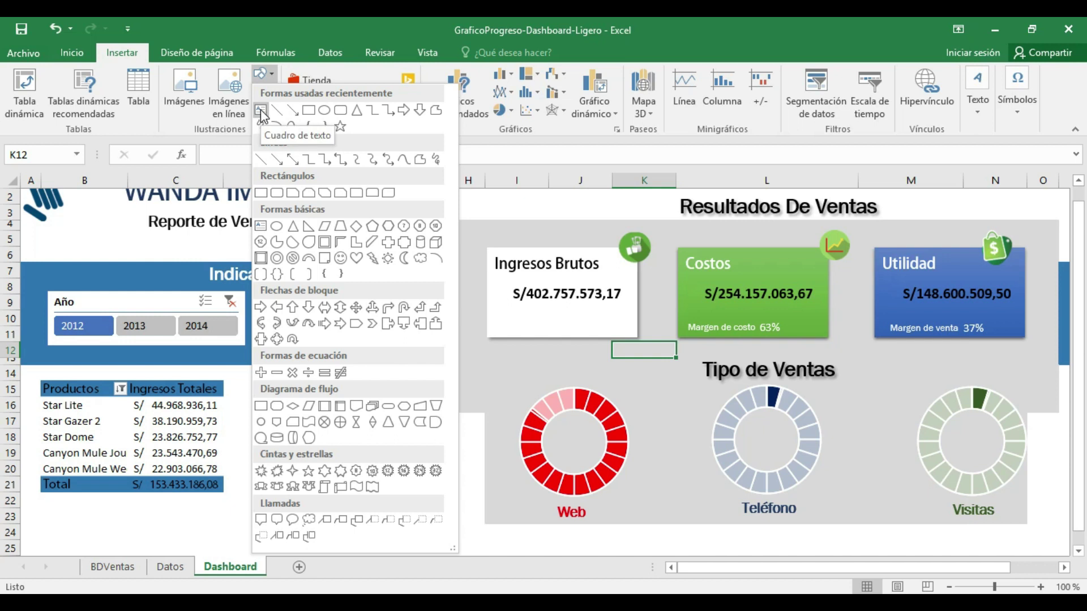
click(261, 112)
drag(503, 386, 575, 345)
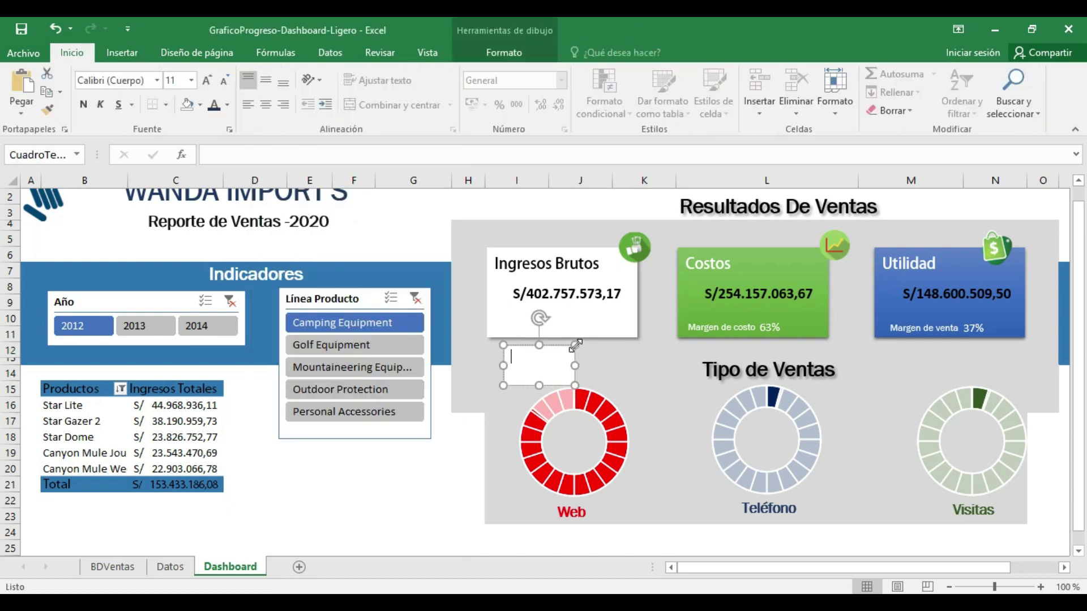
Link the text box to Datos!B27:C27 so it shows the Web share, 86%.
click(285, 149)
text(=)
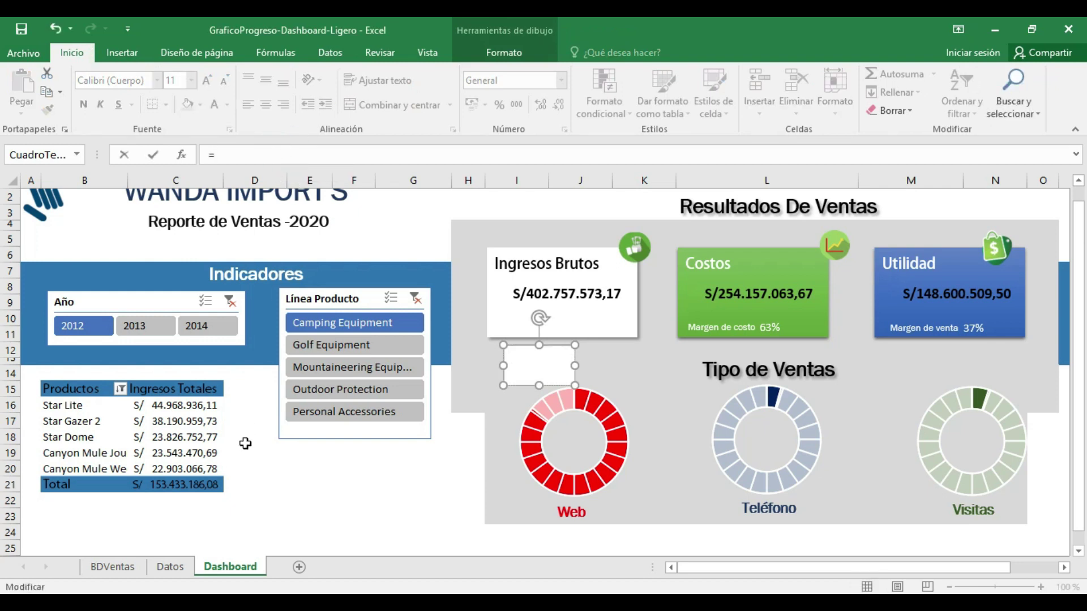
click(182, 569)
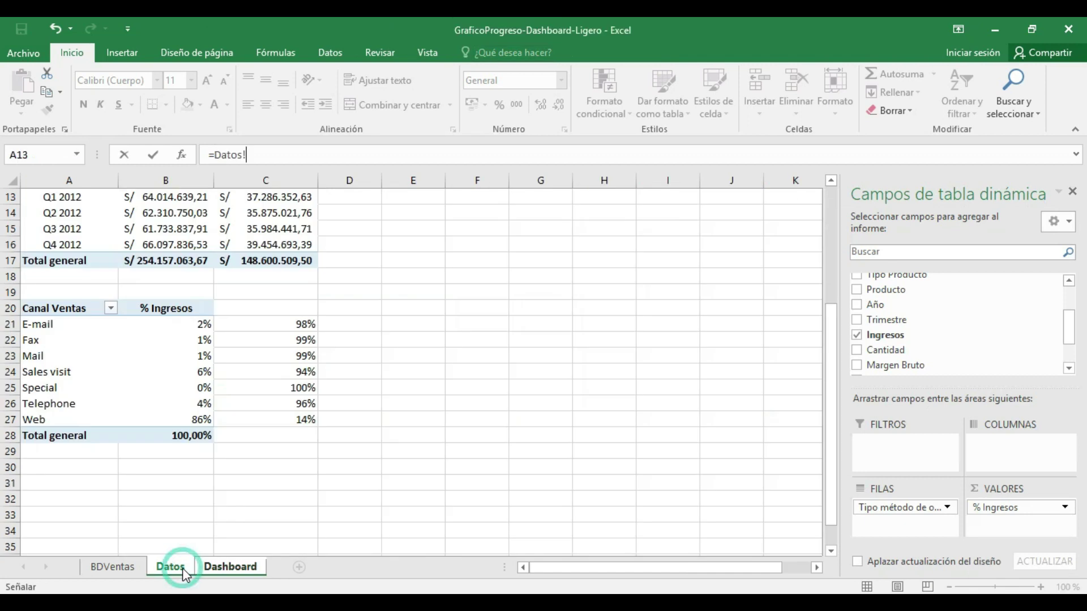
drag(210, 418, 253, 418)
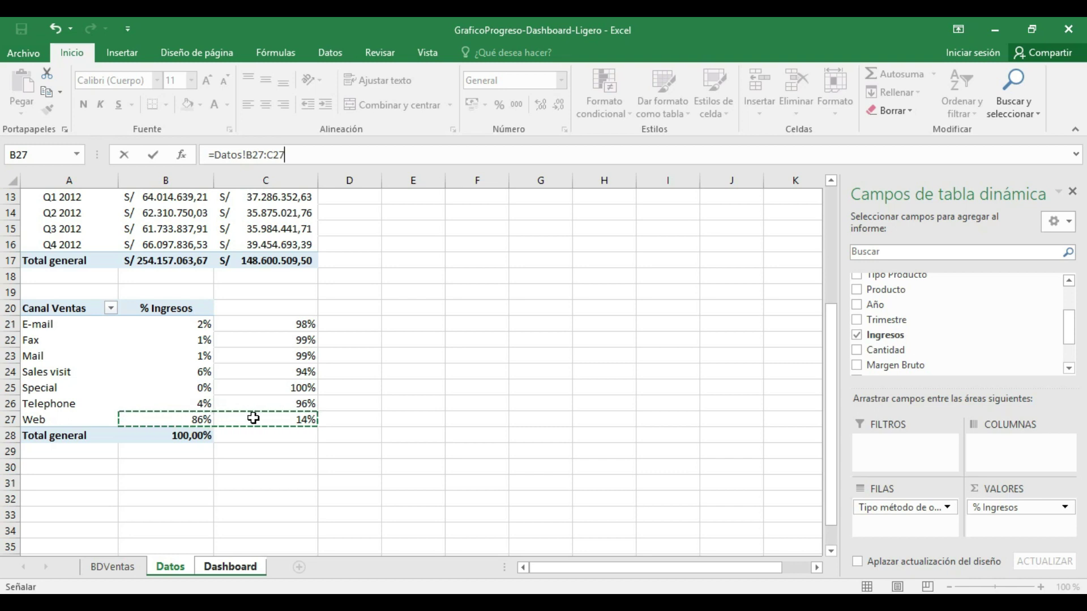
key(Return)
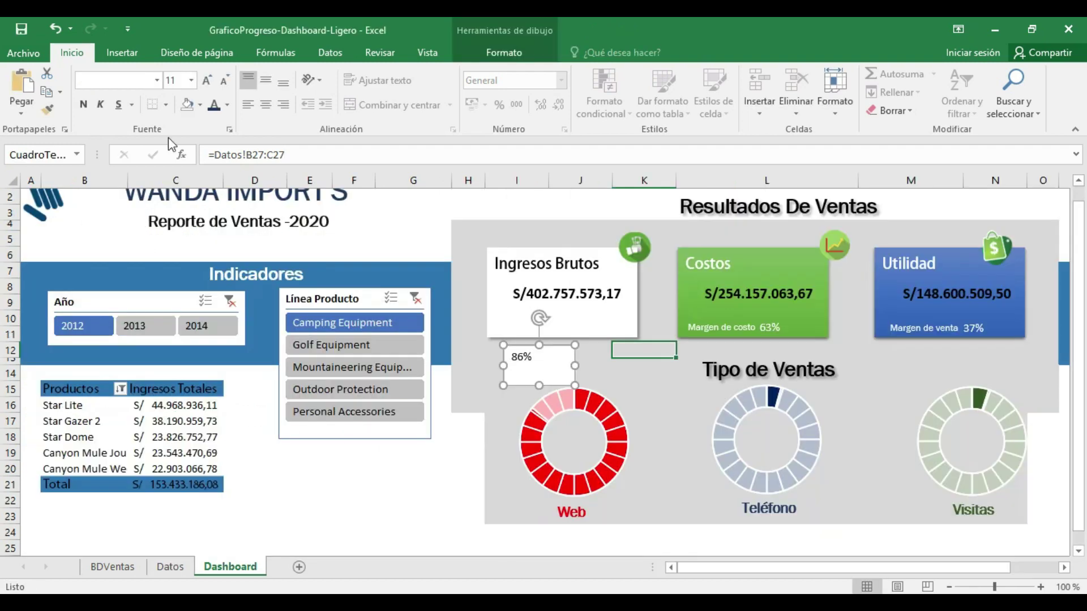
Format the 86% label as larger red Franklin Gothic text, centred horizontally and vertically.
click(146, 79)
text(F)
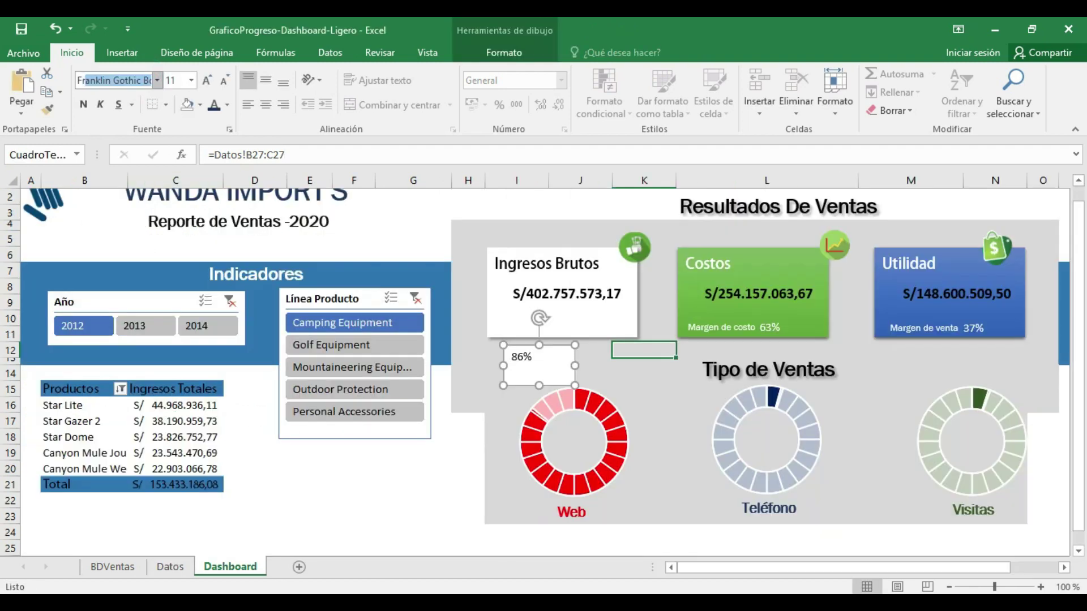
key(Escape)
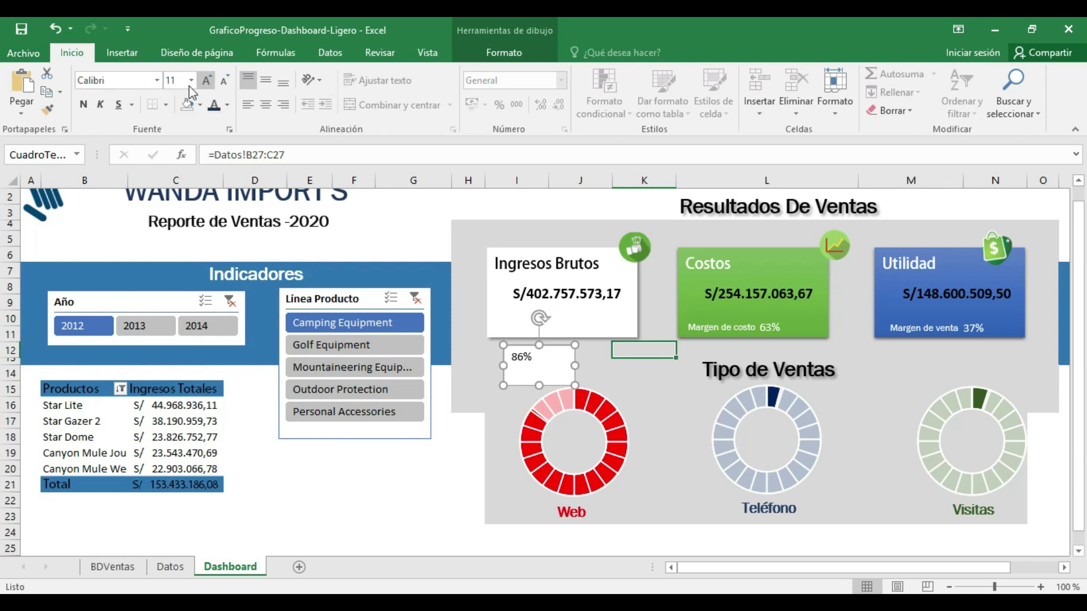
click(134, 80)
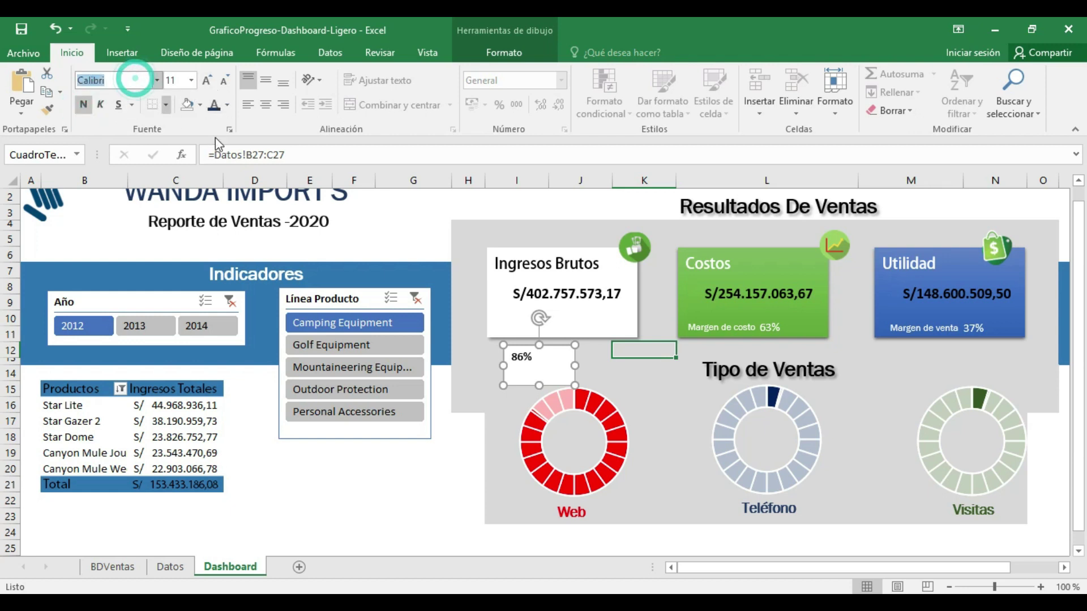
text(Franklin Gothic Bo)
key(Return)
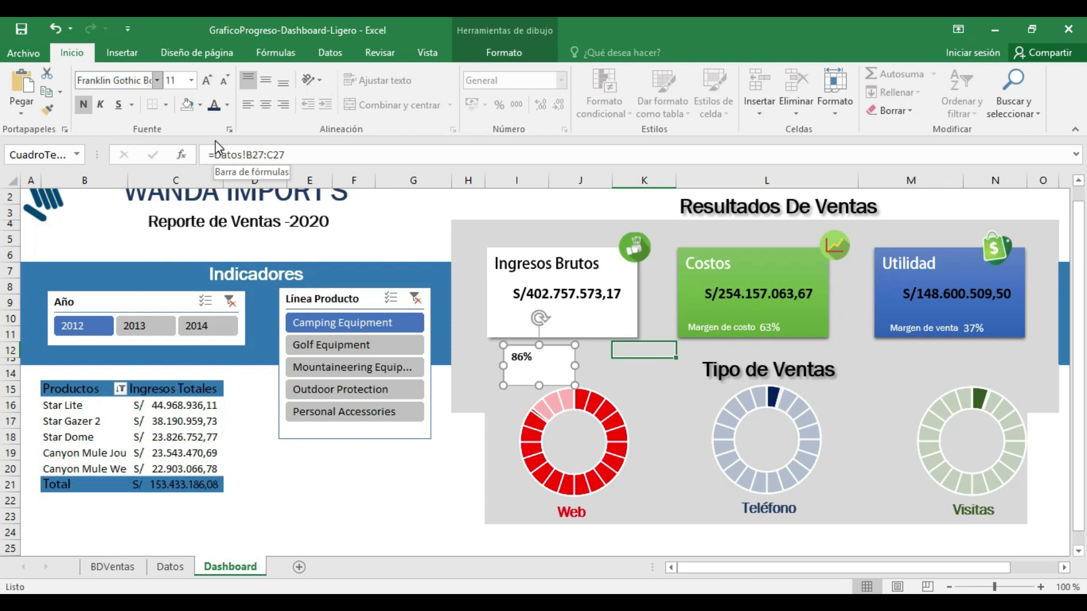
click(206, 83)
click(206, 84)
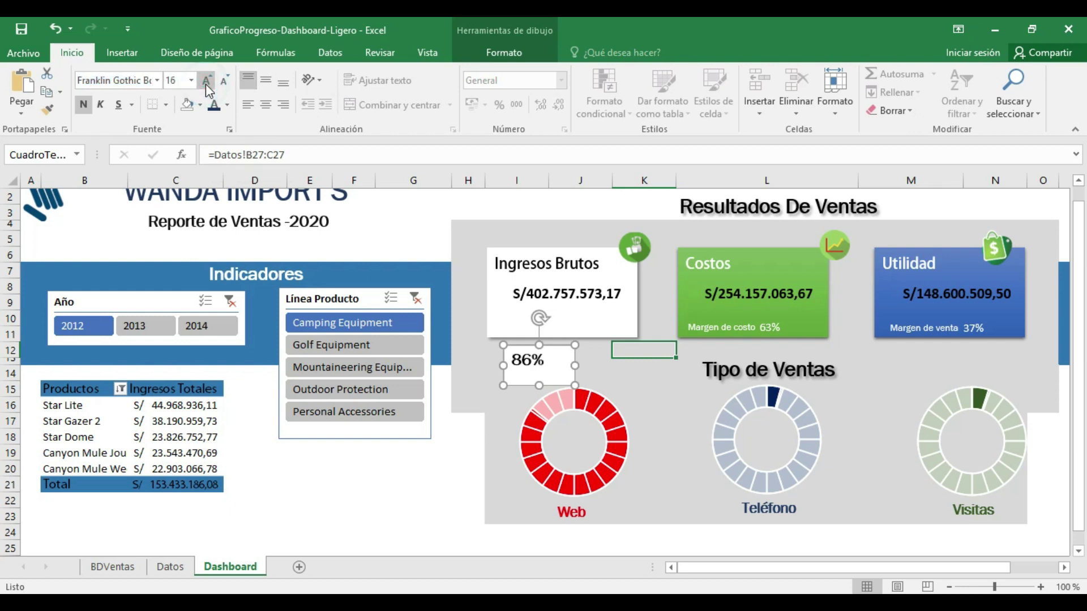
click(227, 104)
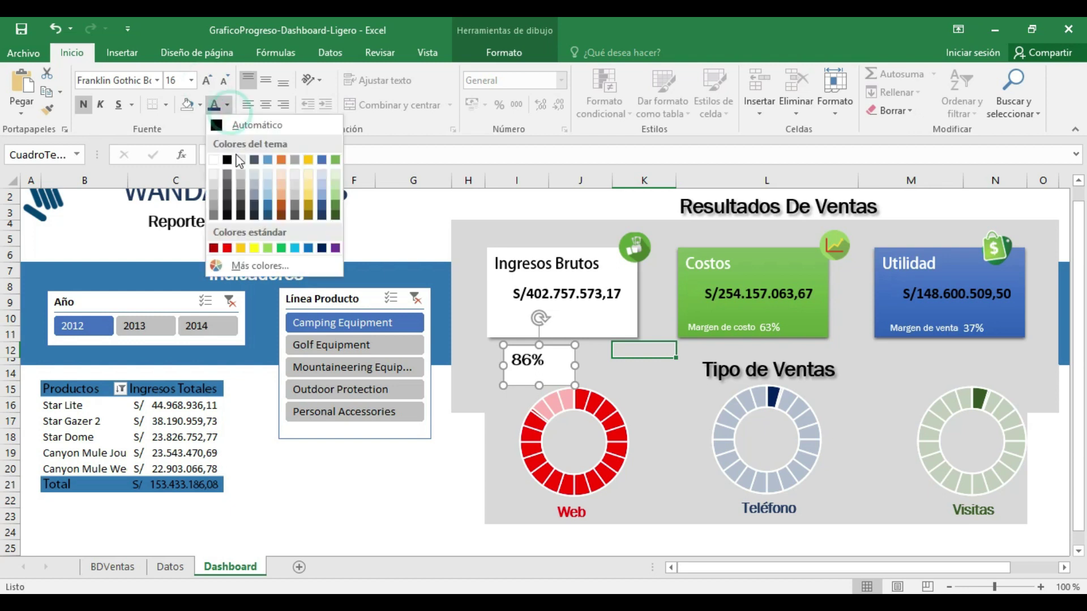
click(227, 248)
click(264, 105)
click(266, 80)
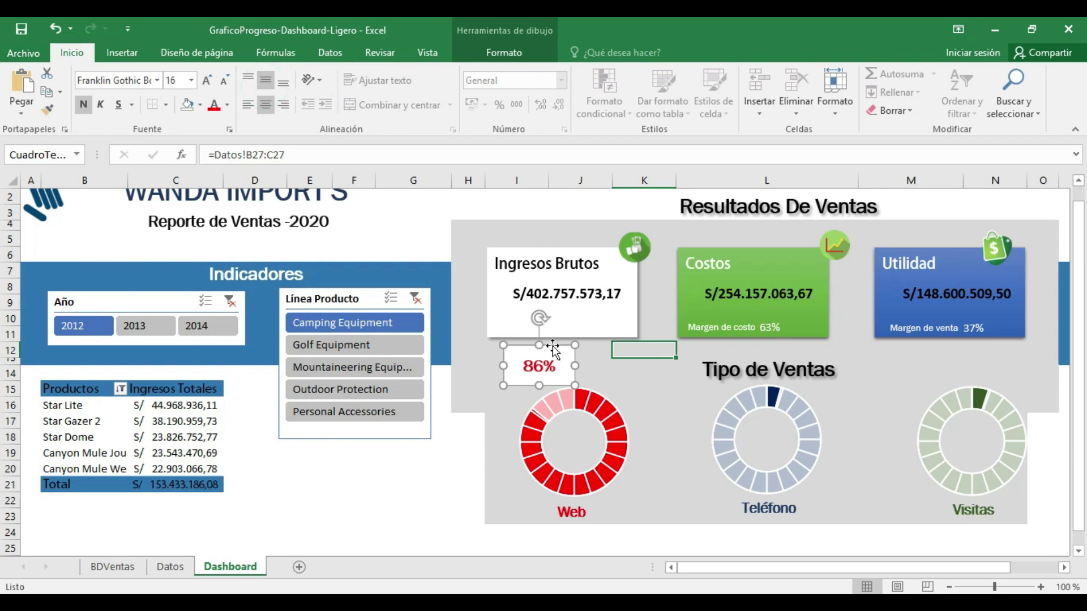
Remove the label's fill and outline and move it into the Web ring's centre.
click(504, 53)
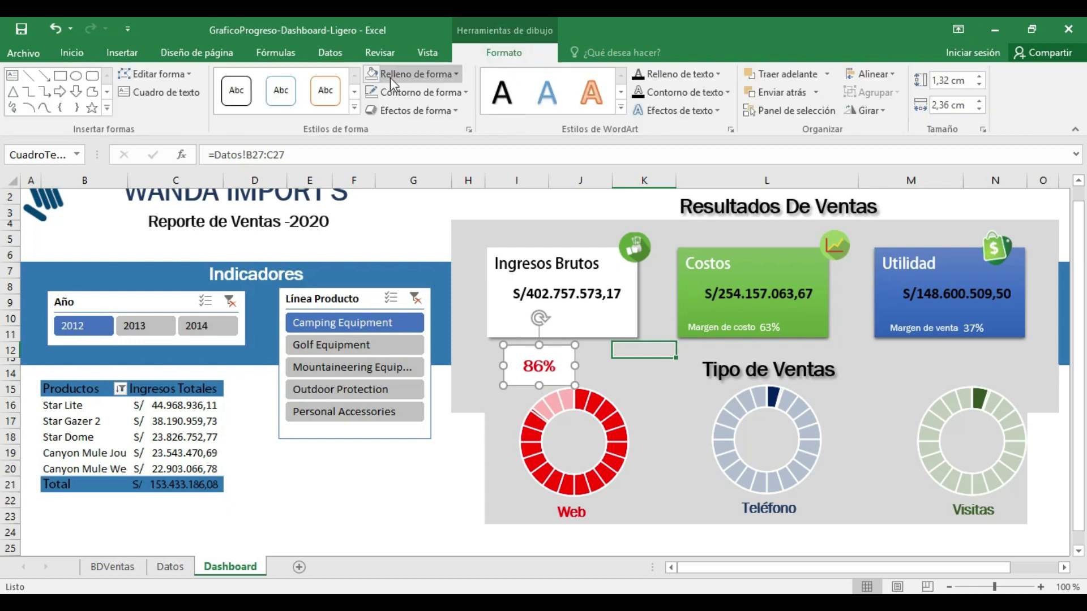
click(372, 73)
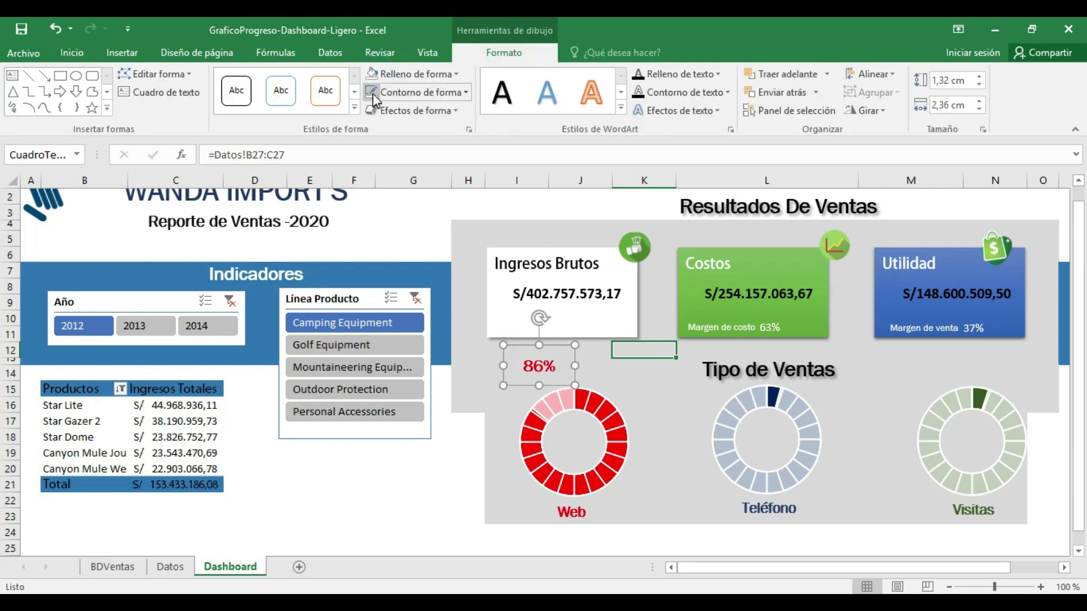
click(372, 94)
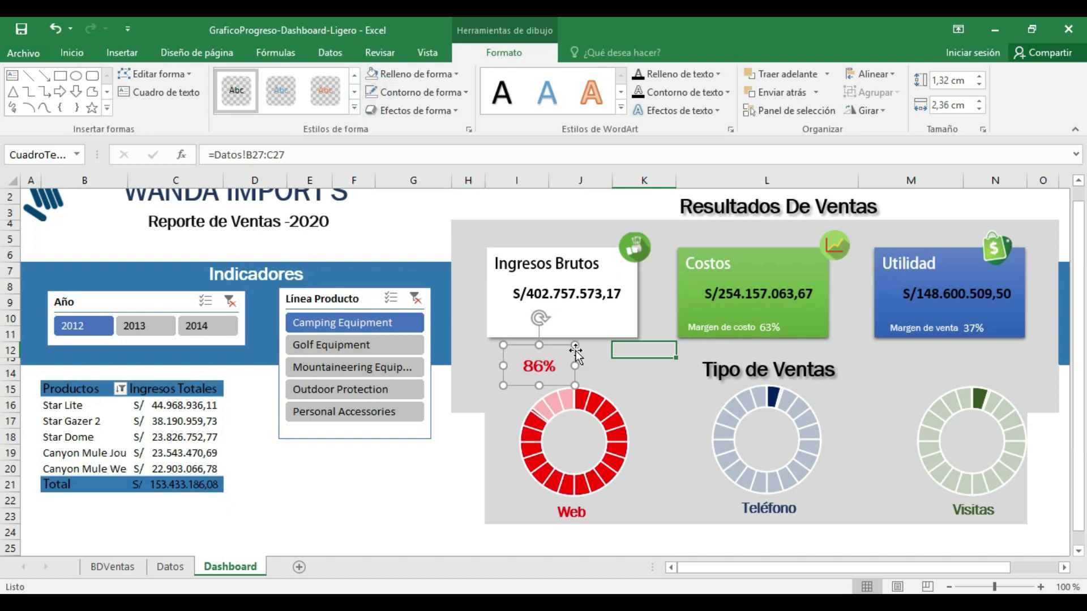
drag(560, 349, 598, 428)
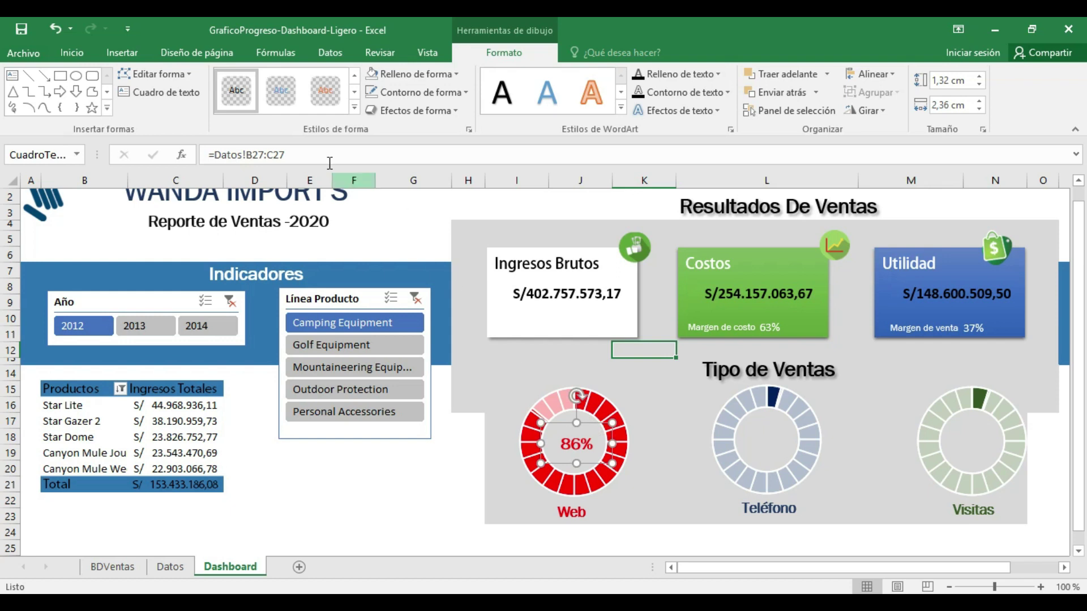
Enlarge the 86% text to size 20 and copy the label into the Teléfono ring.
click(72, 53)
click(207, 80)
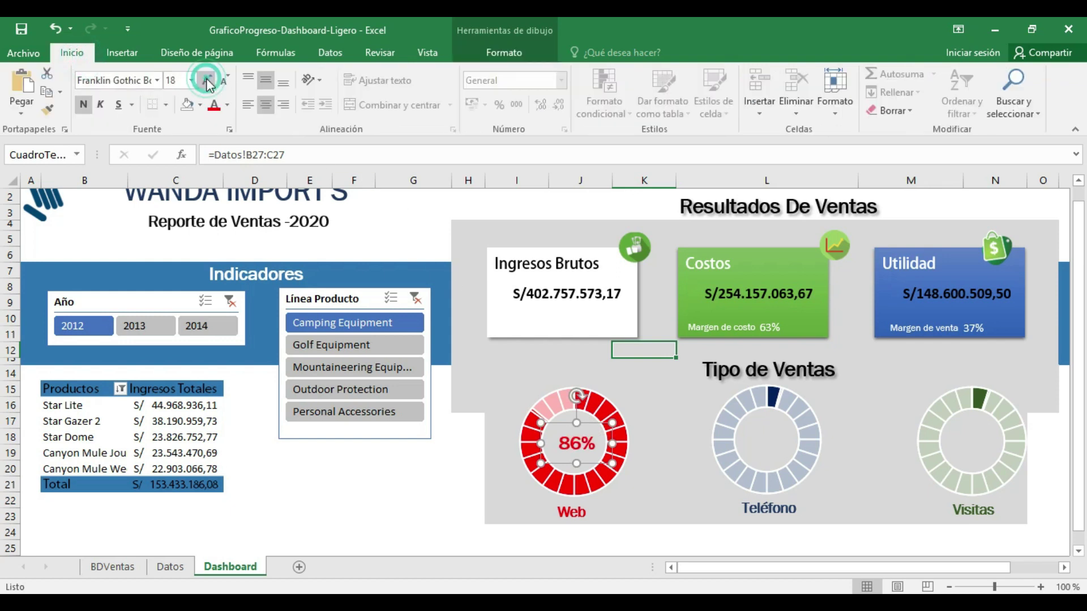
click(207, 80)
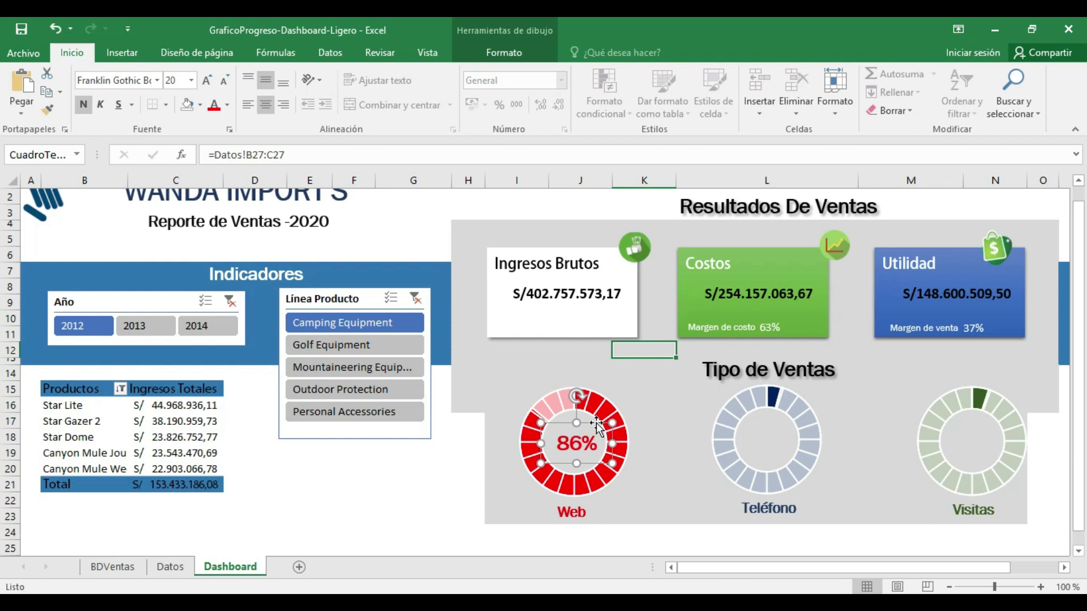
click(651, 408)
click(595, 431)
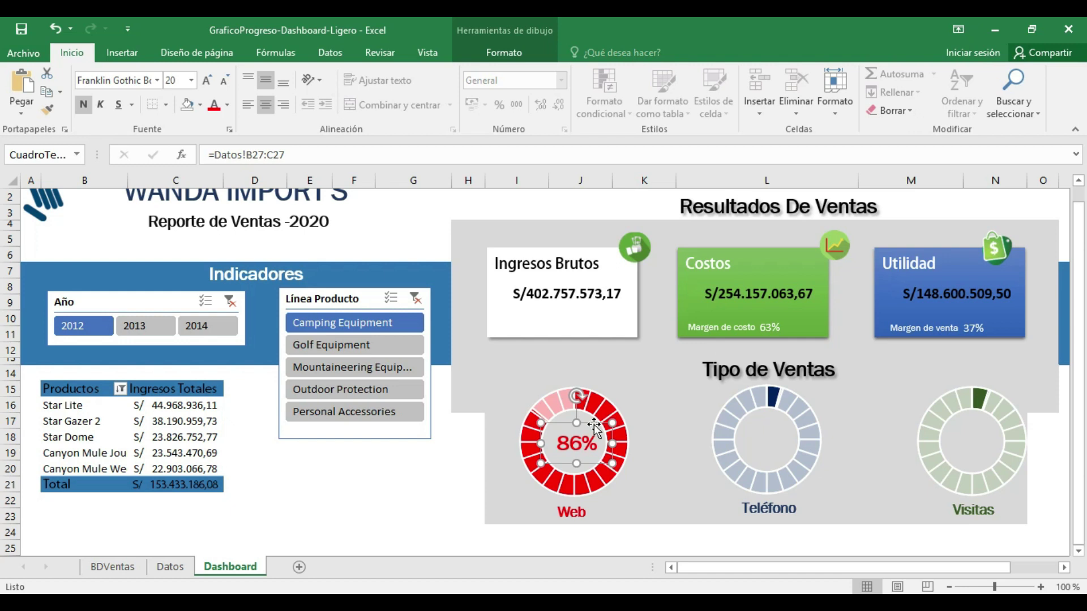
drag(595, 430, 789, 426)
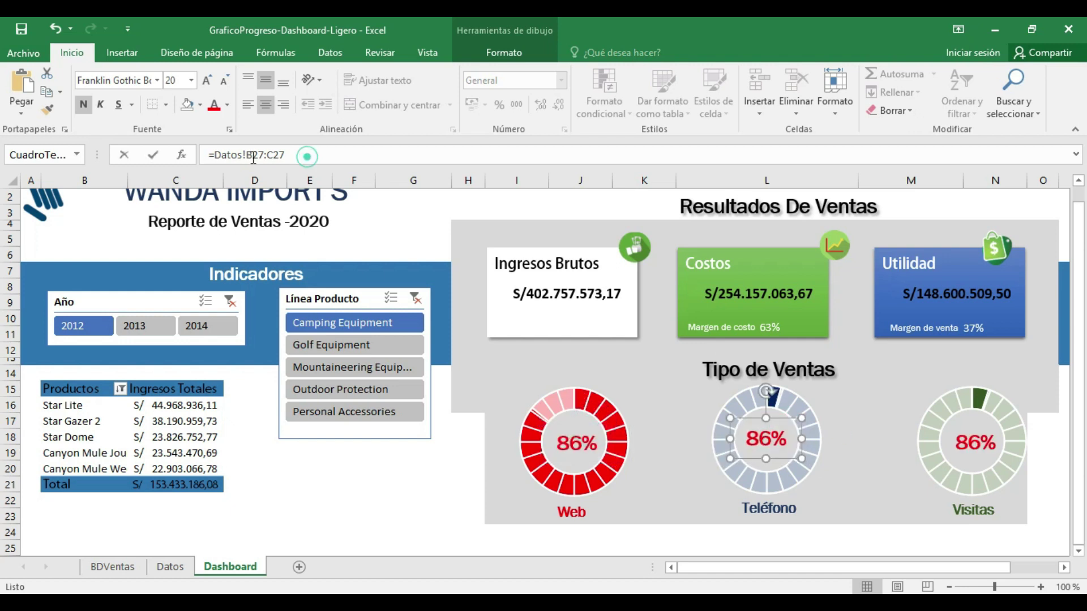
Copy the label into the Visitas ring and relink the Teléfono label to Datos!B26:C26, showing 4%.
drag(317, 154, 202, 154)
text(=)
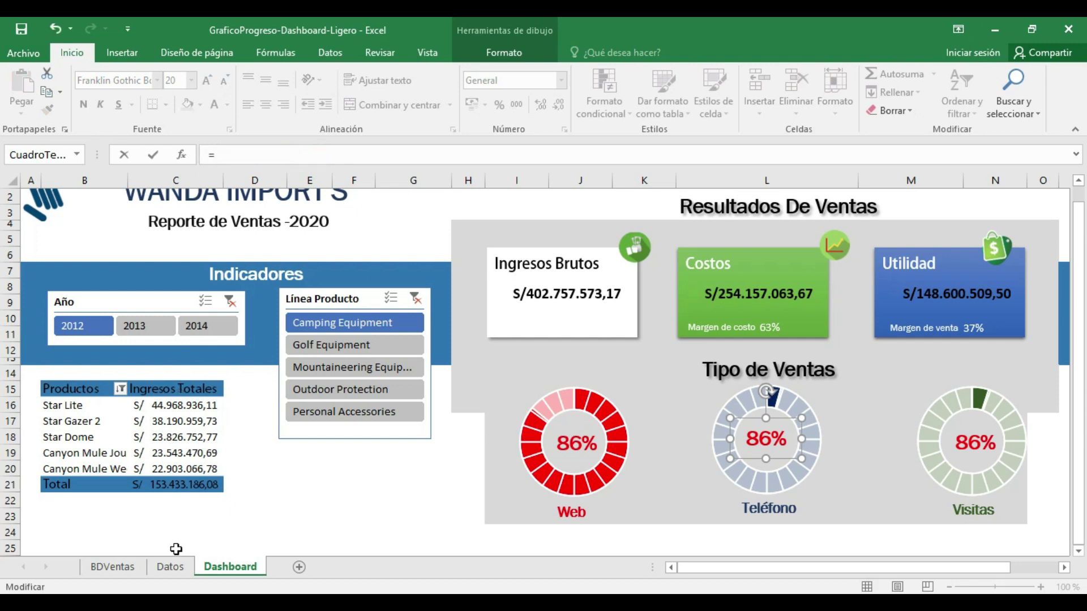
click(169, 566)
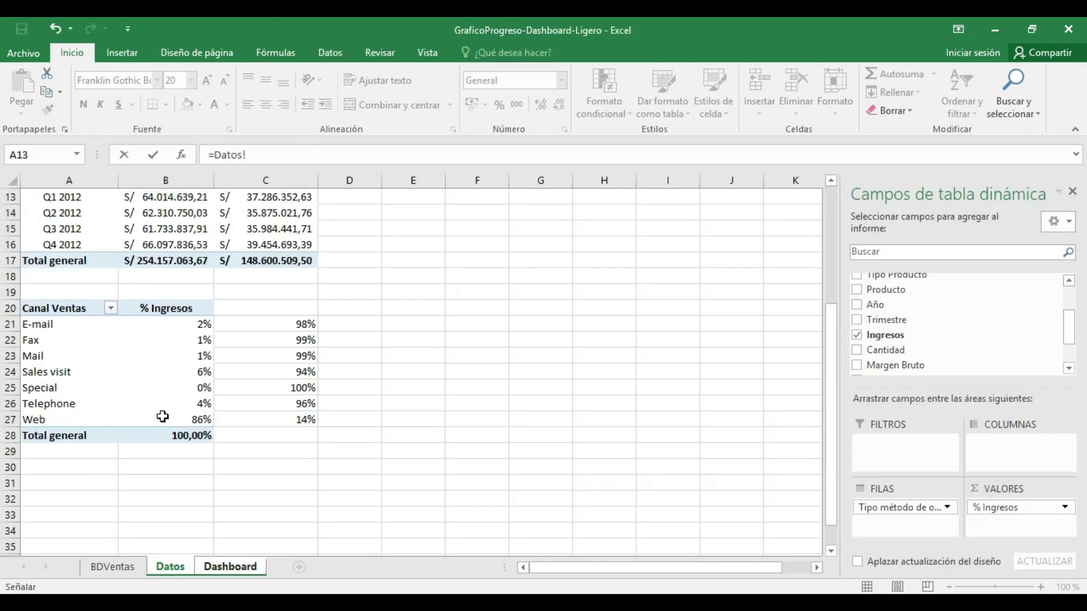
drag(191, 405, 294, 405)
key(Return)
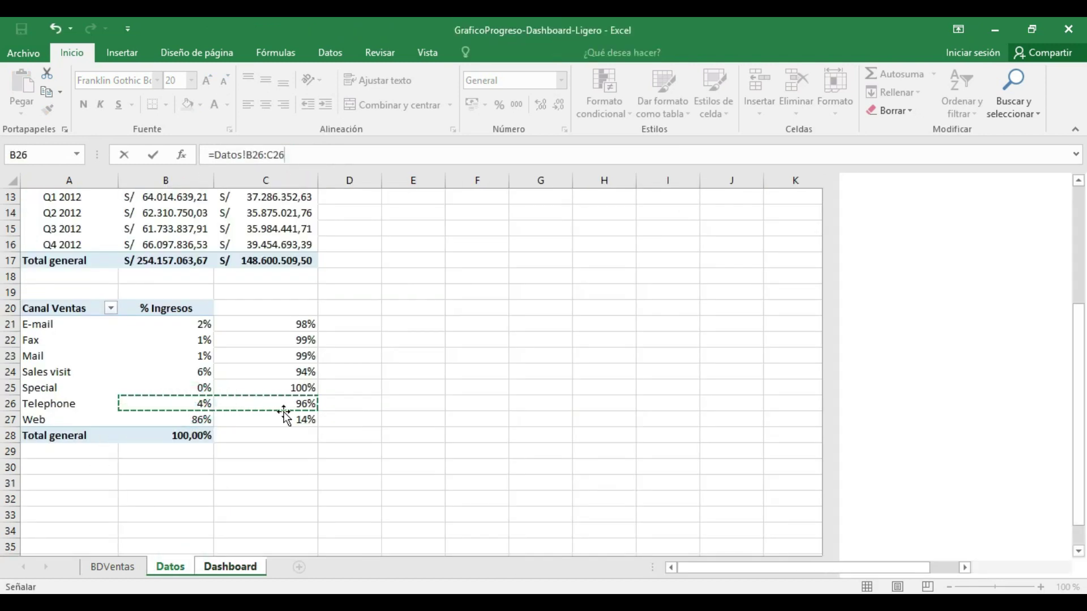
Relink the Visitas label to Datos!B24:C24 so it shows 6%.
click(963, 443)
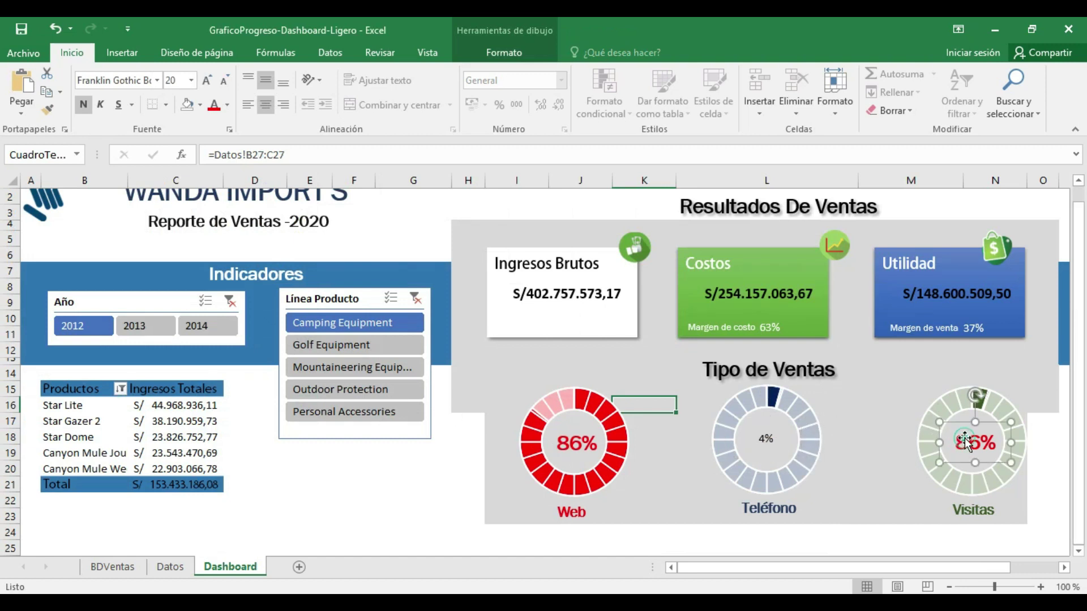
drag(298, 156, 205, 155)
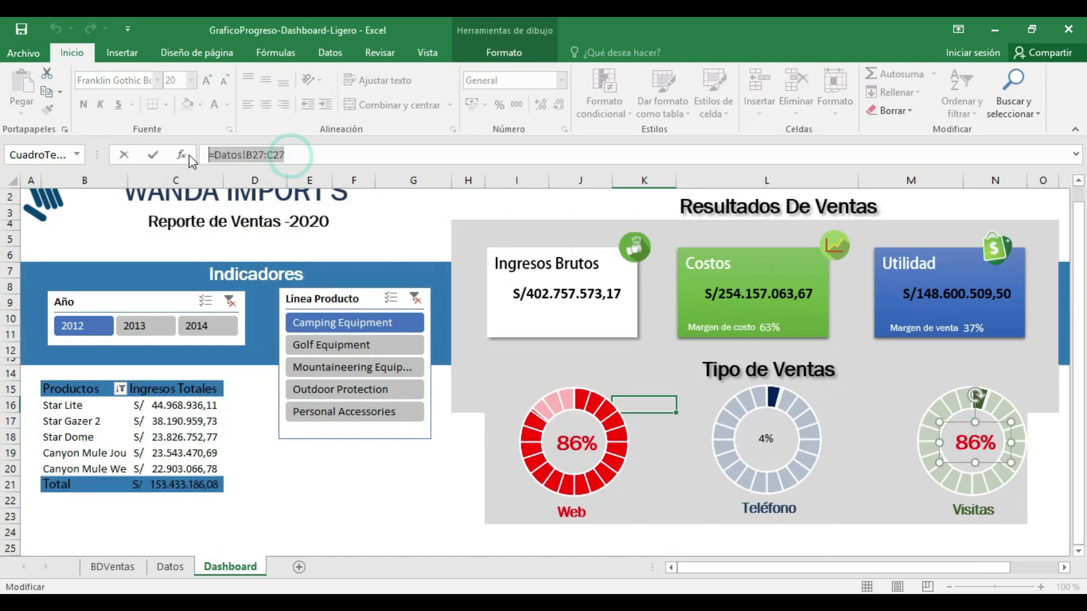
text(=)
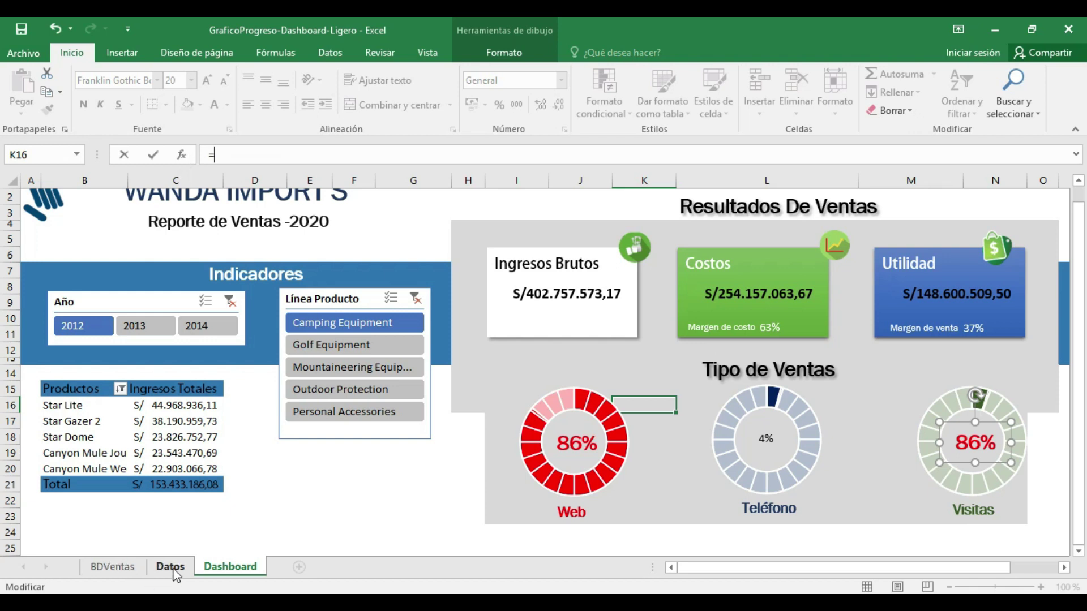
click(170, 567)
drag(196, 378, 263, 373)
key(Return)
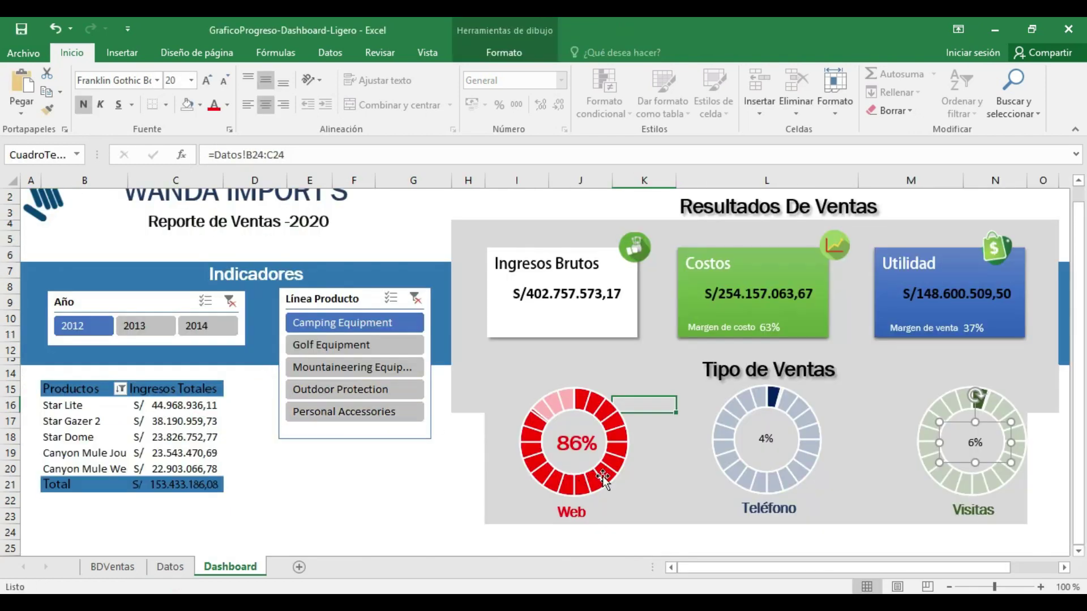
Apply the Web label's formatting to the Teléfono label with Format Painter.
click(594, 453)
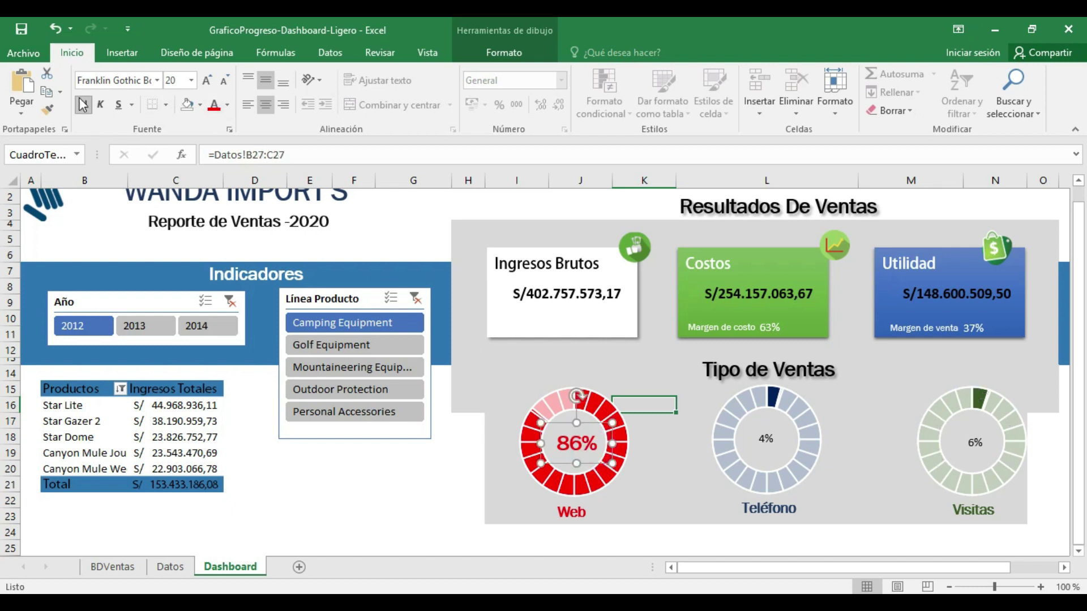
click(47, 109)
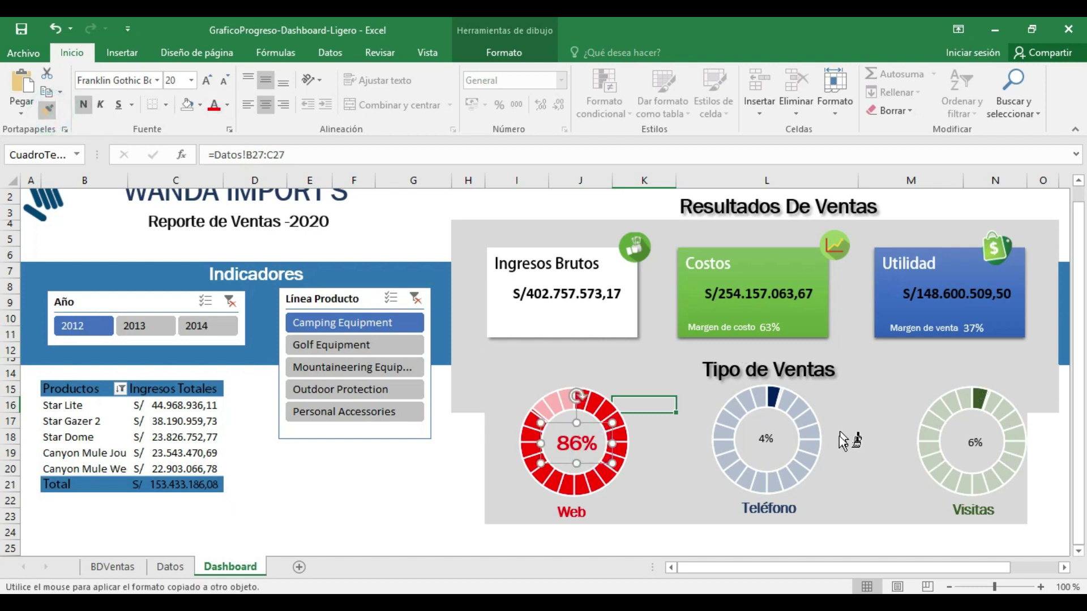
click(775, 439)
click(47, 109)
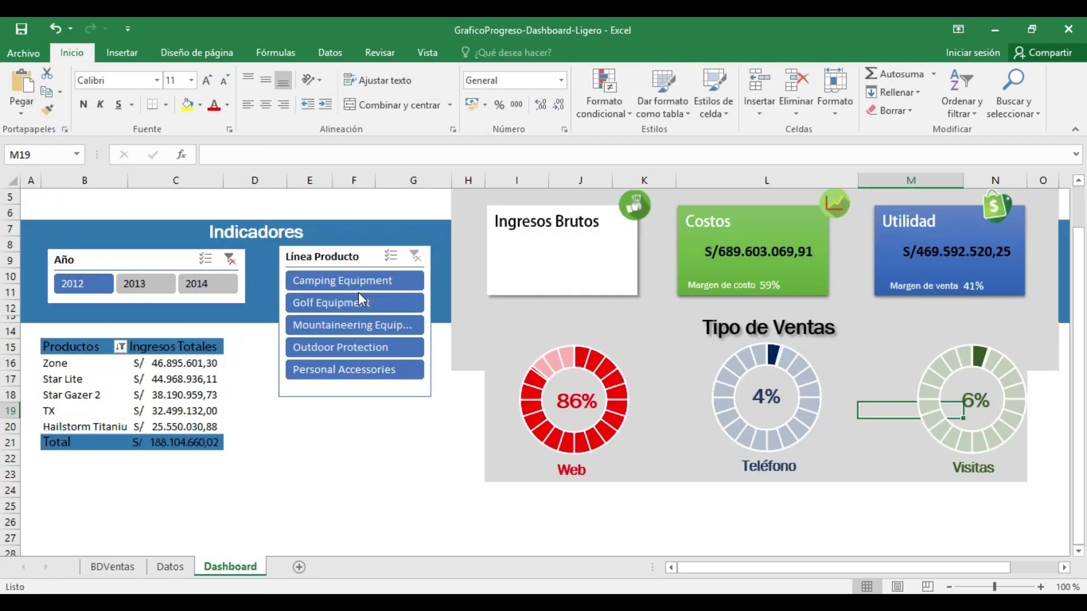
click(359, 283)
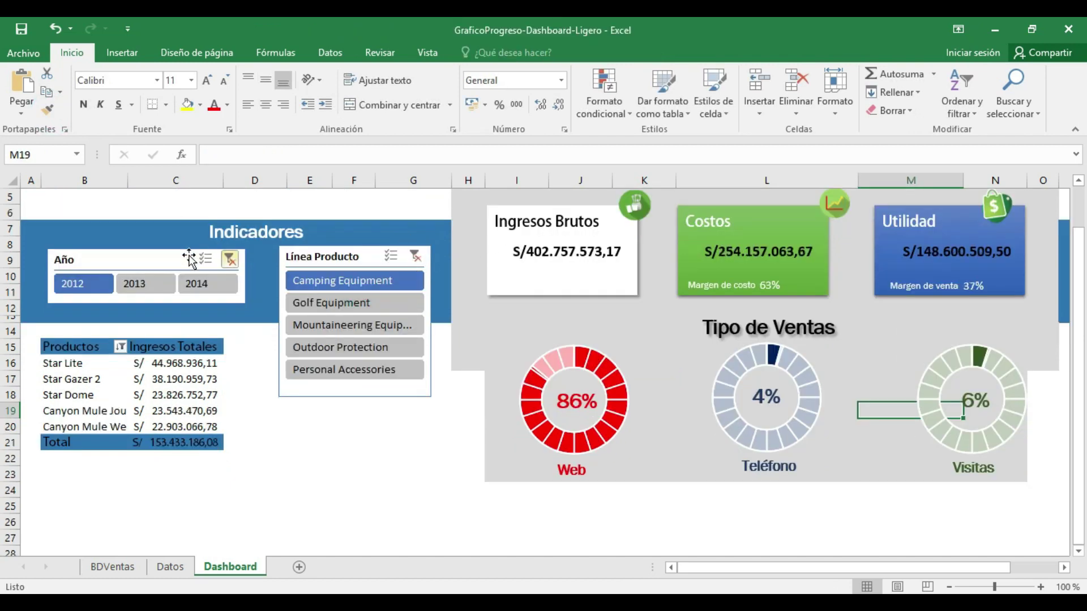
scroll(174, 290, up, 1)
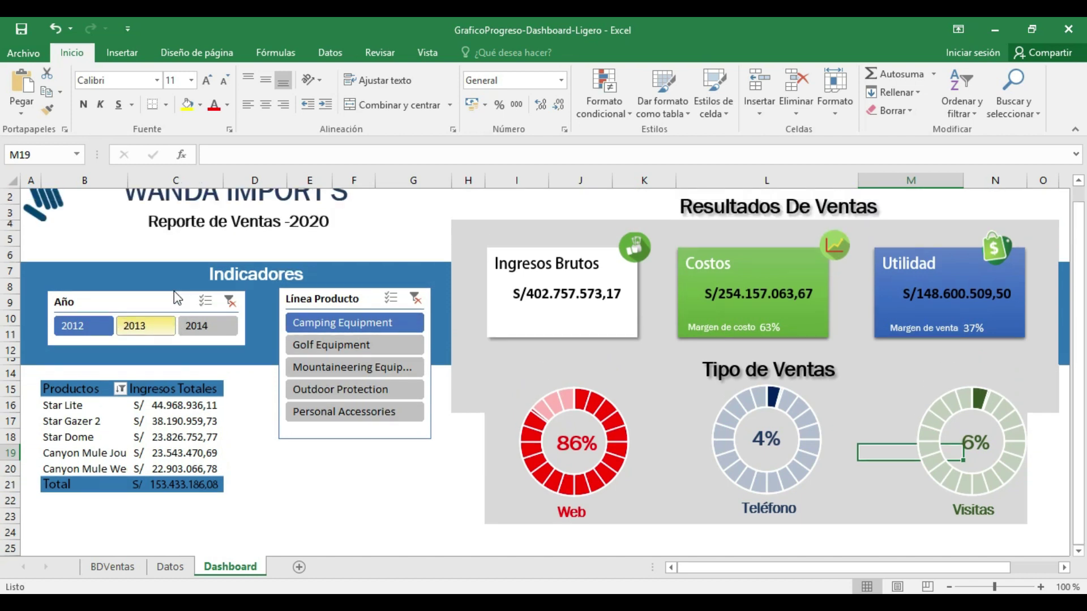
scroll(175, 290, up, 1)
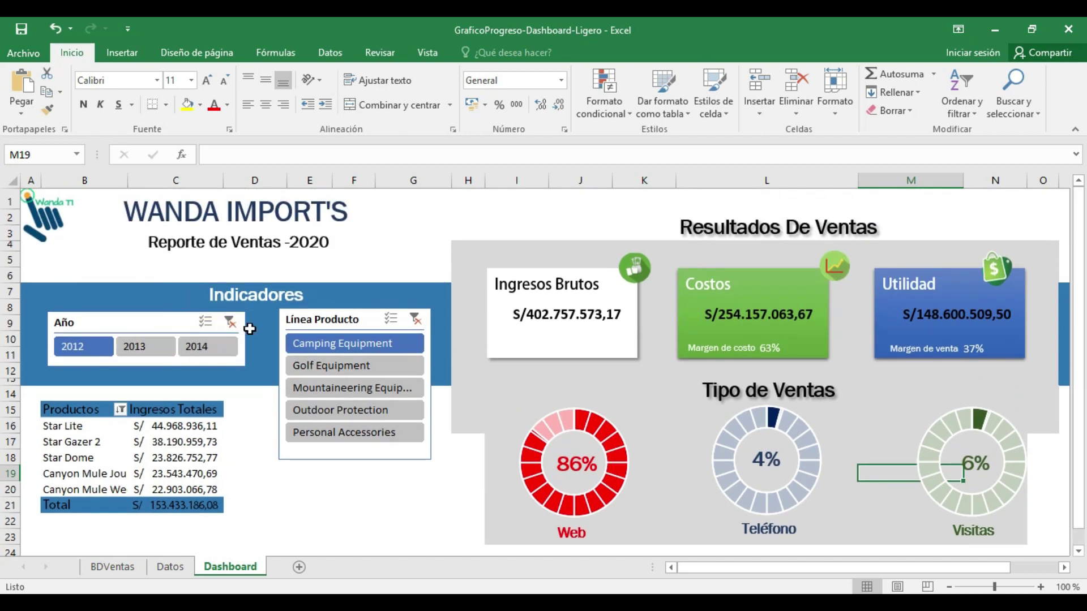
click(355, 413)
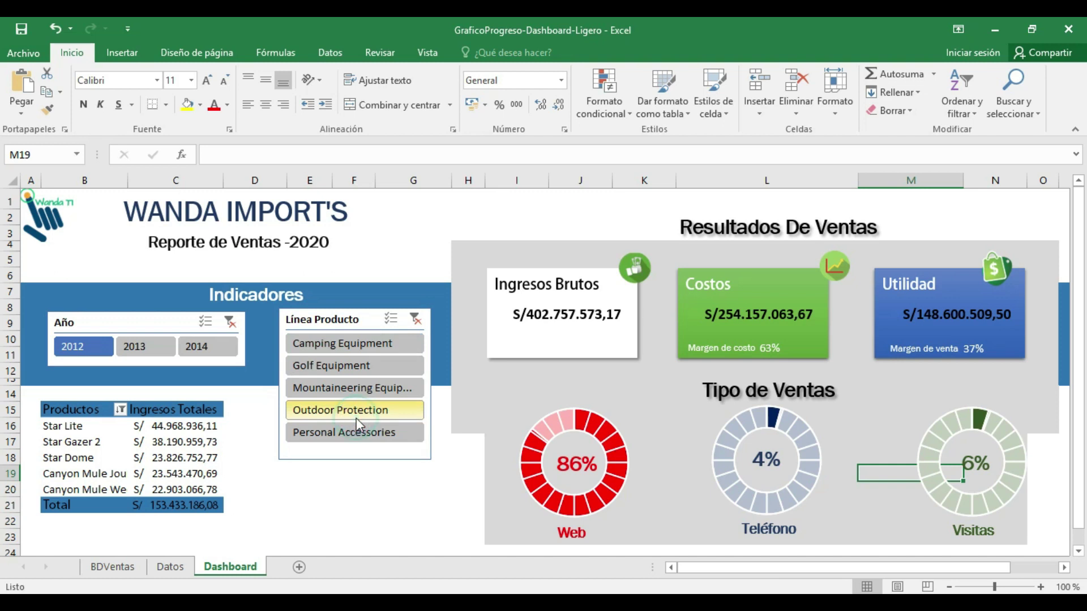
click(366, 390)
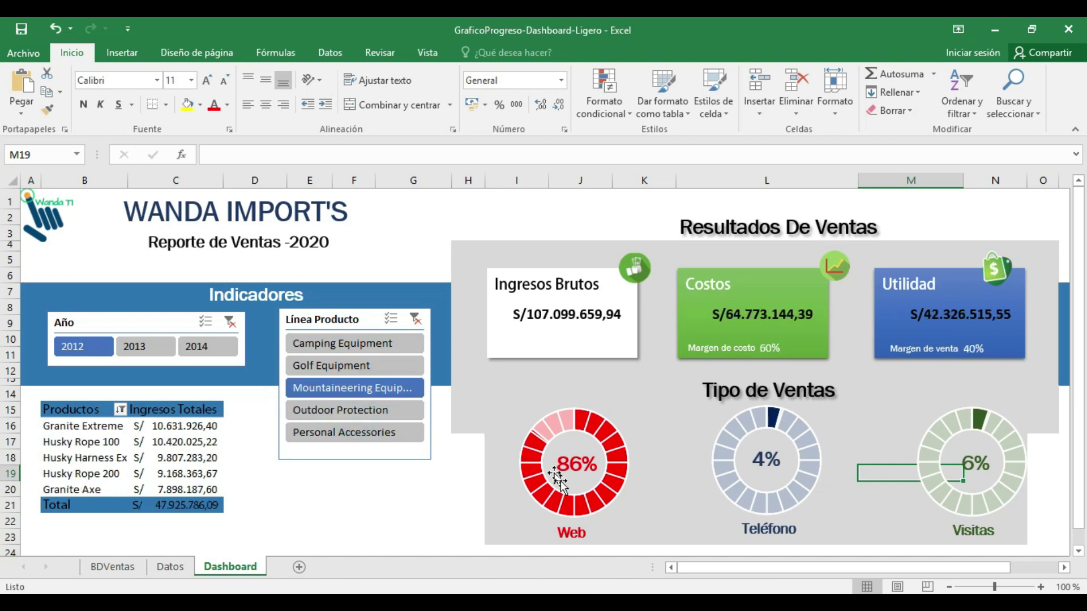
click(369, 439)
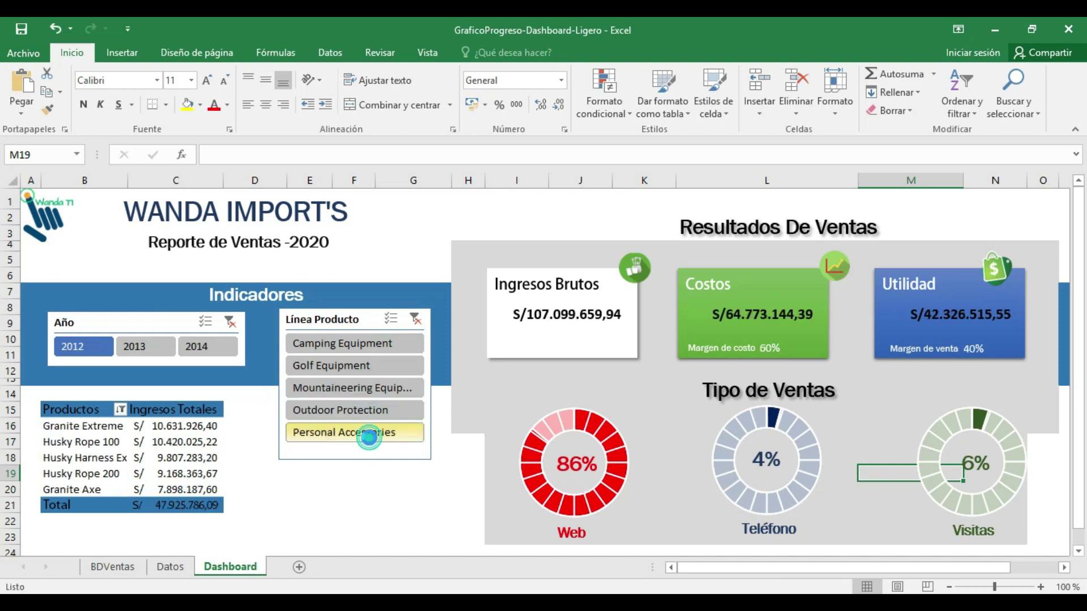
click(343, 346)
click(415, 320)
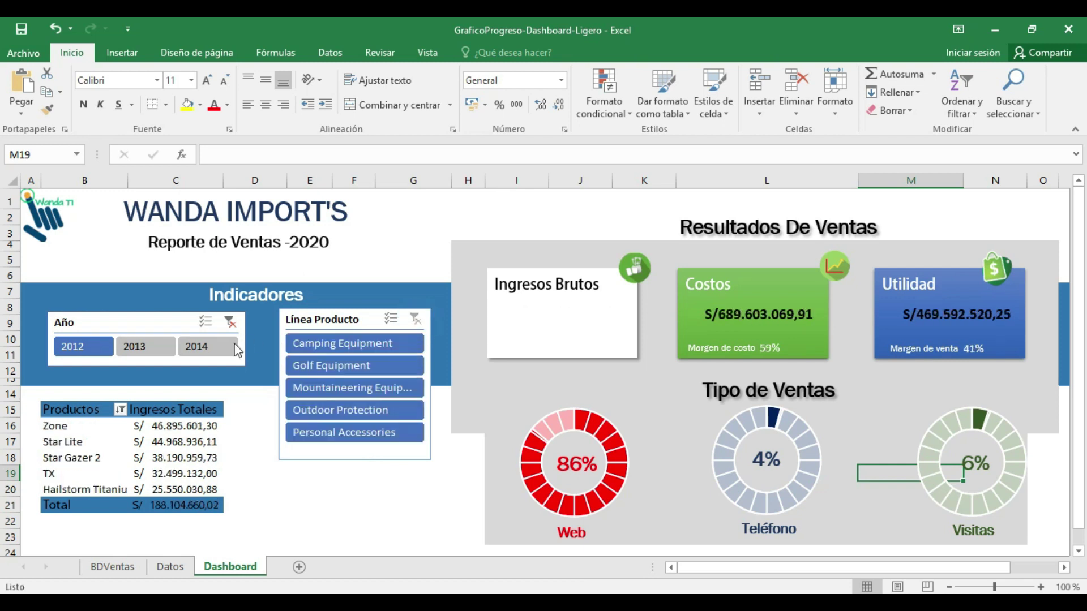
click(208, 347)
click(298, 343)
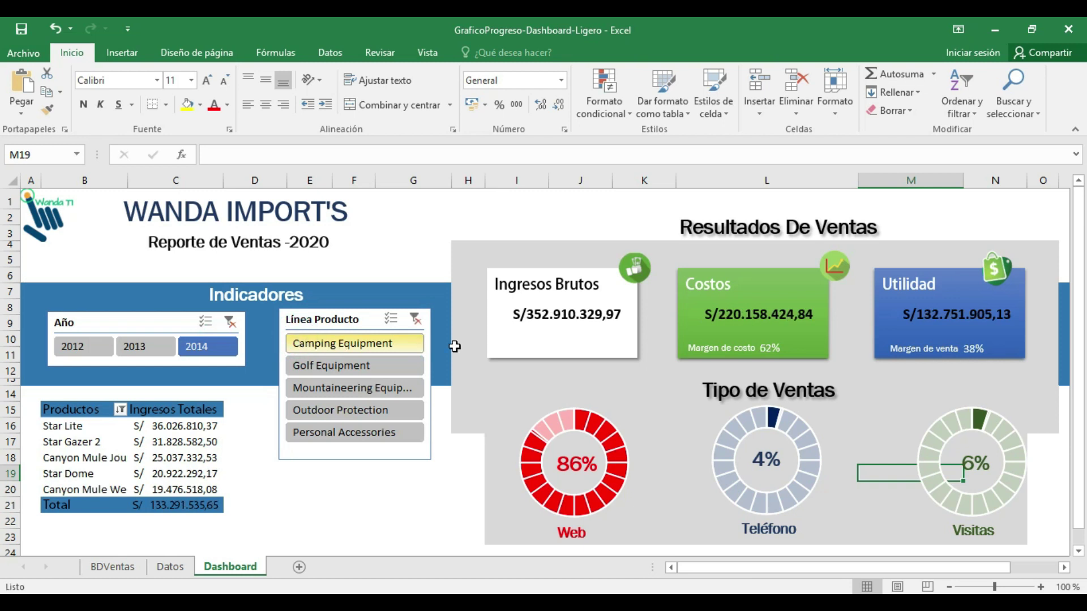
click(415, 319)
click(107, 347)
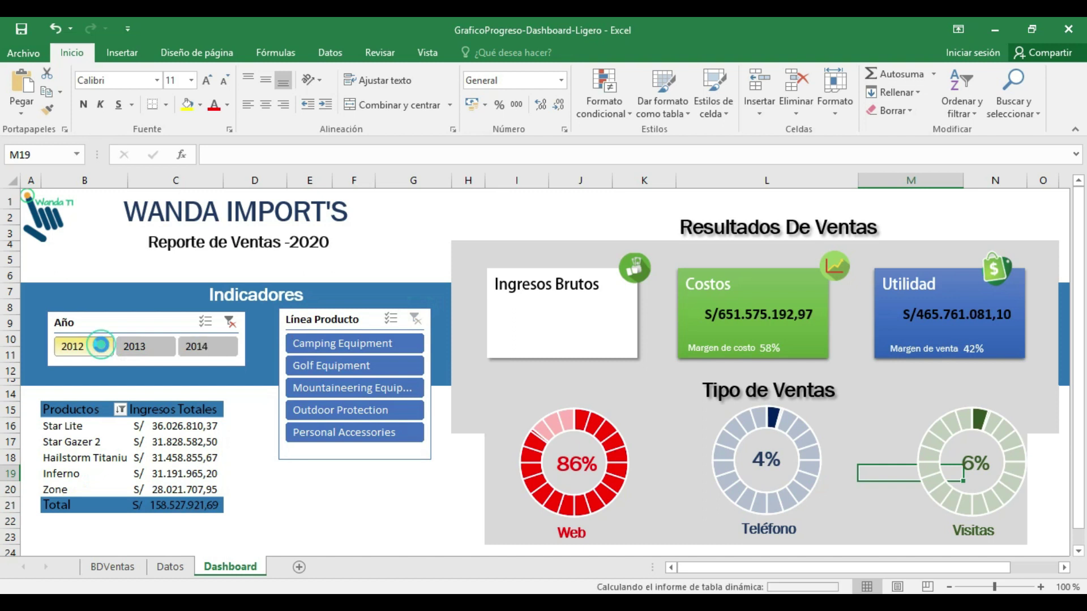
click(328, 344)
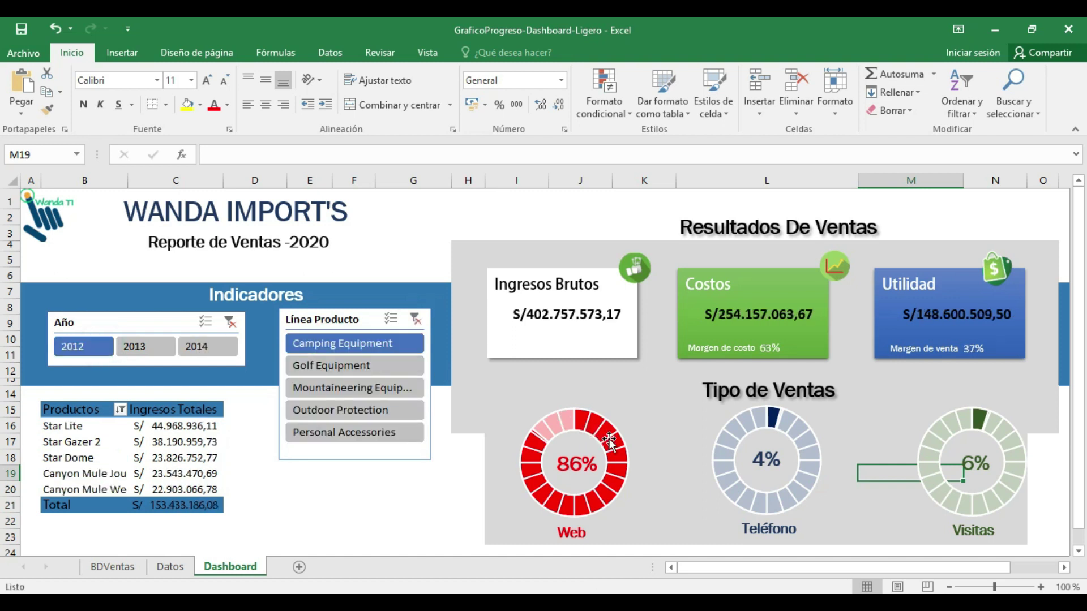
Check the E-mail percentage and the Canal Ventas pivot table range on the Datos sheet.
click(170, 566)
click(185, 320)
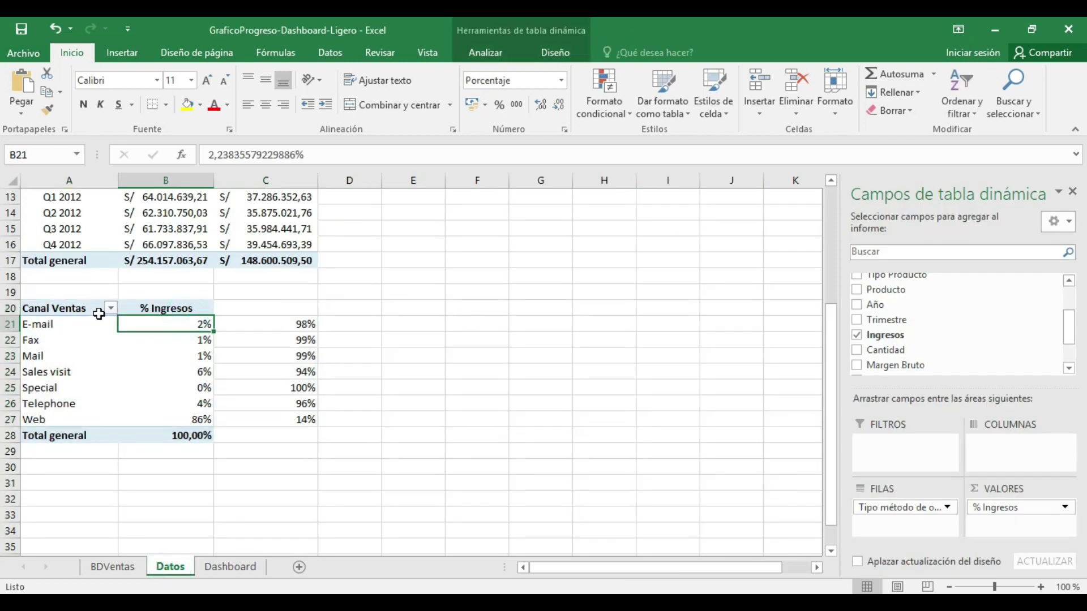
drag(71, 307, 201, 446)
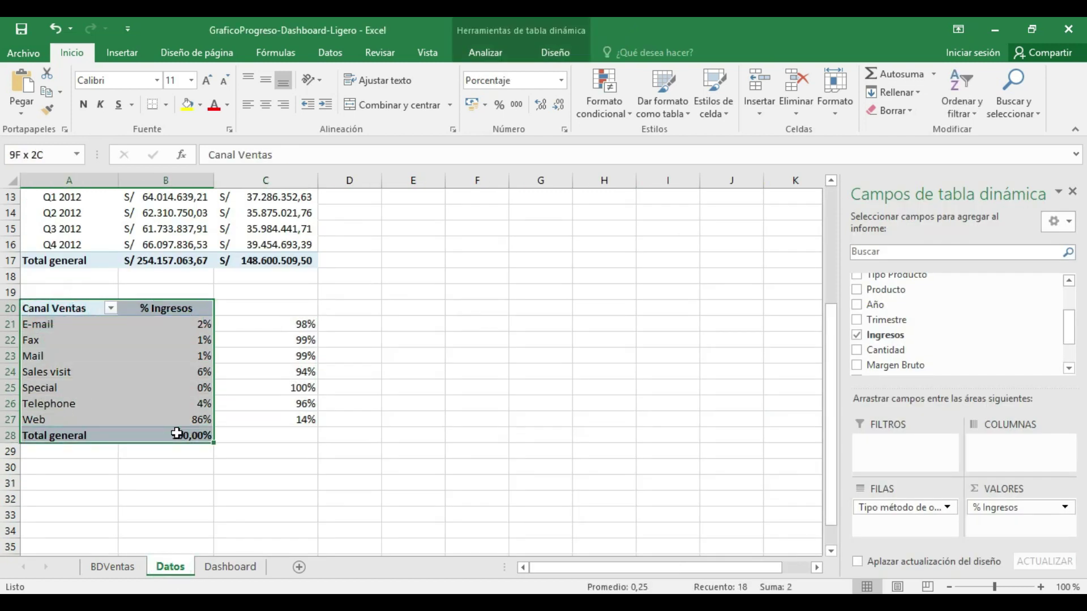
click(230, 566)
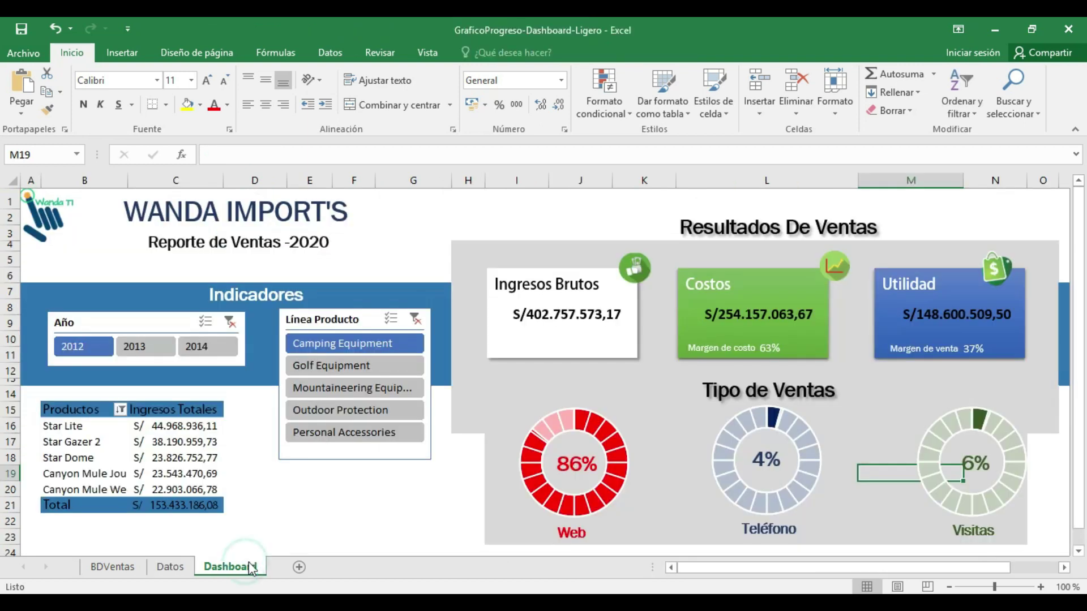
Connect the Año slicer to TablaDinámica5 through Report Connections.
click(170, 321)
click(322, 318)
click(175, 322)
click(299, 318)
click(167, 323)
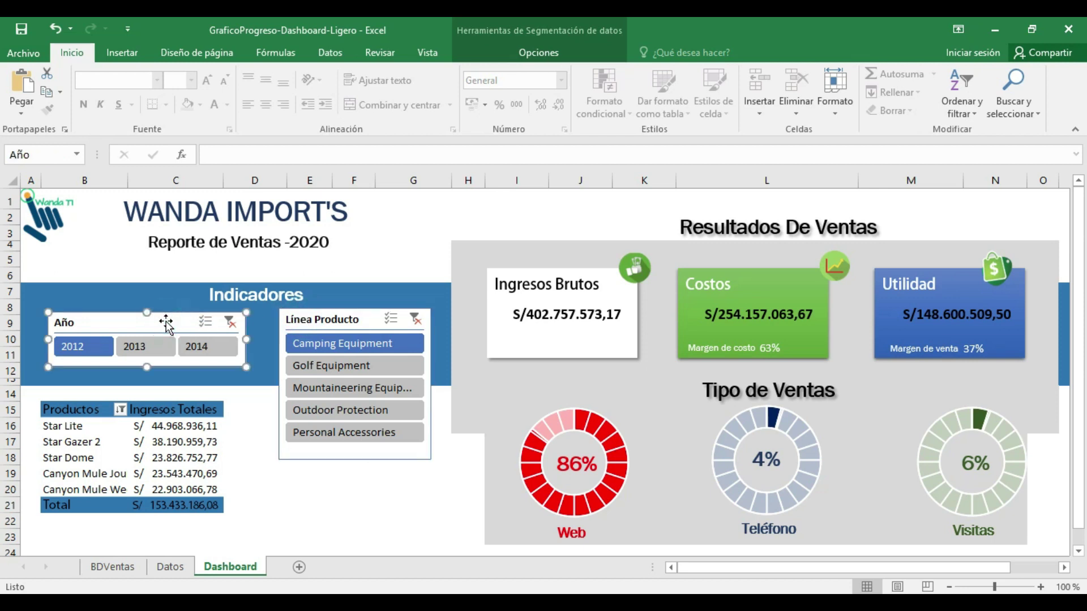
click(538, 52)
click(239, 97)
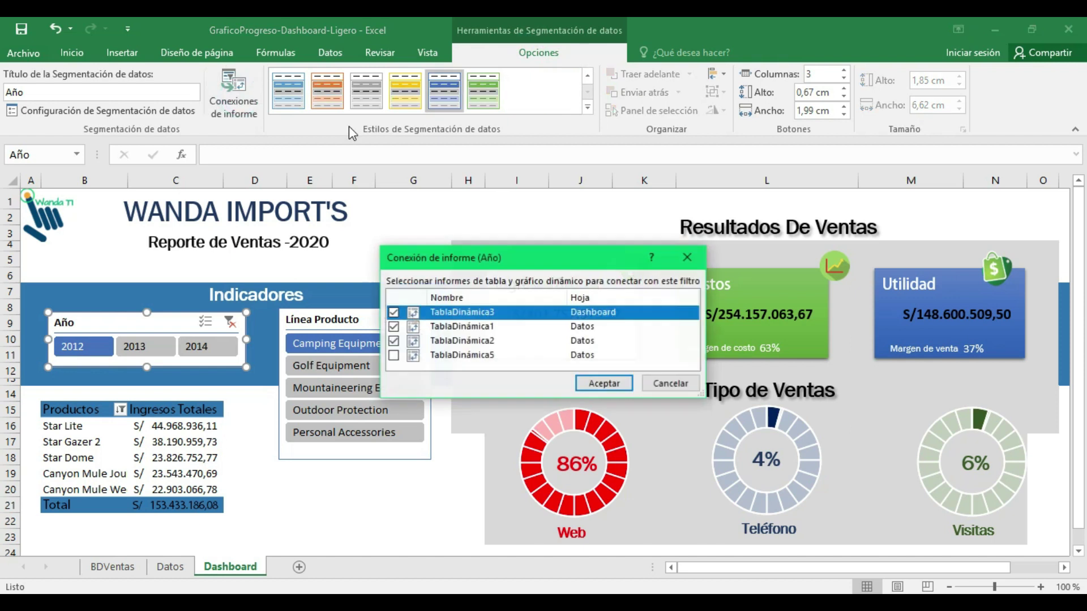
click(393, 356)
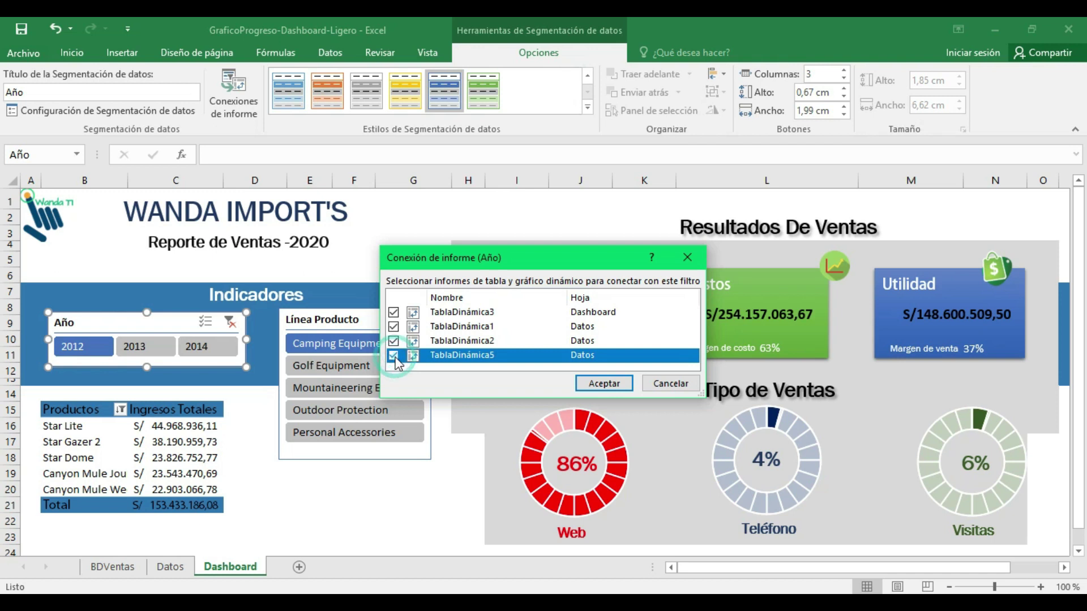
click(596, 386)
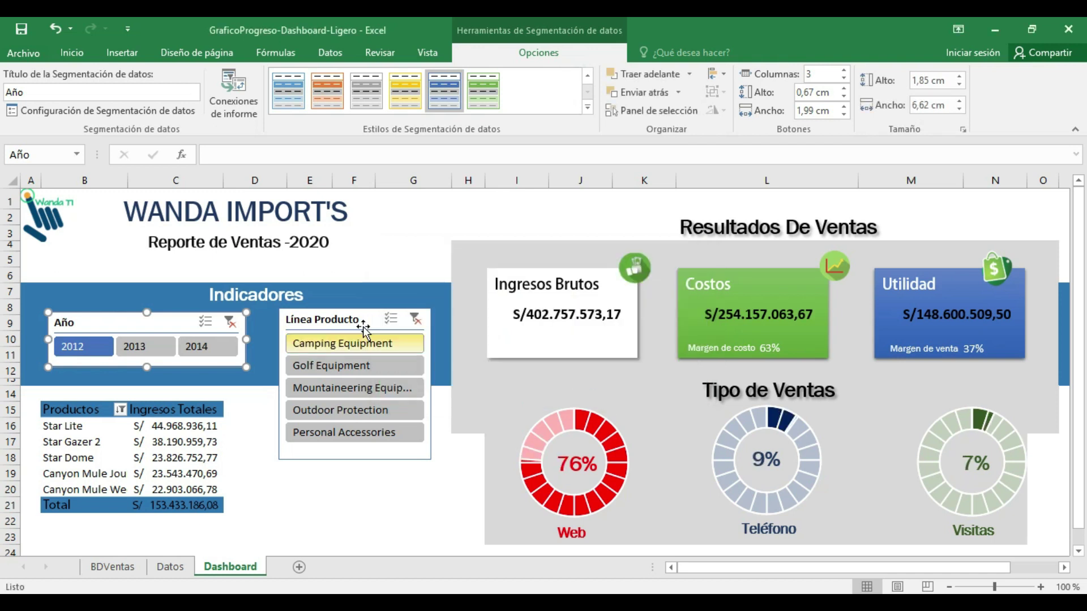
Connect the Línea Producto slicer to TablaDinámica5 so gauges read 67%, 12% and 11%.
click(363, 321)
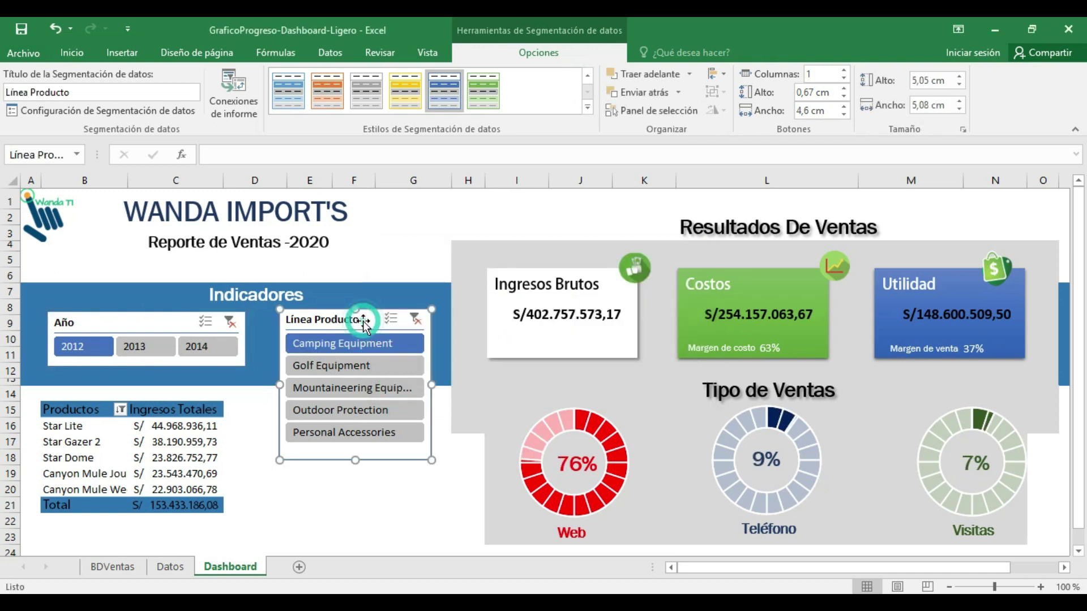
click(237, 96)
click(393, 355)
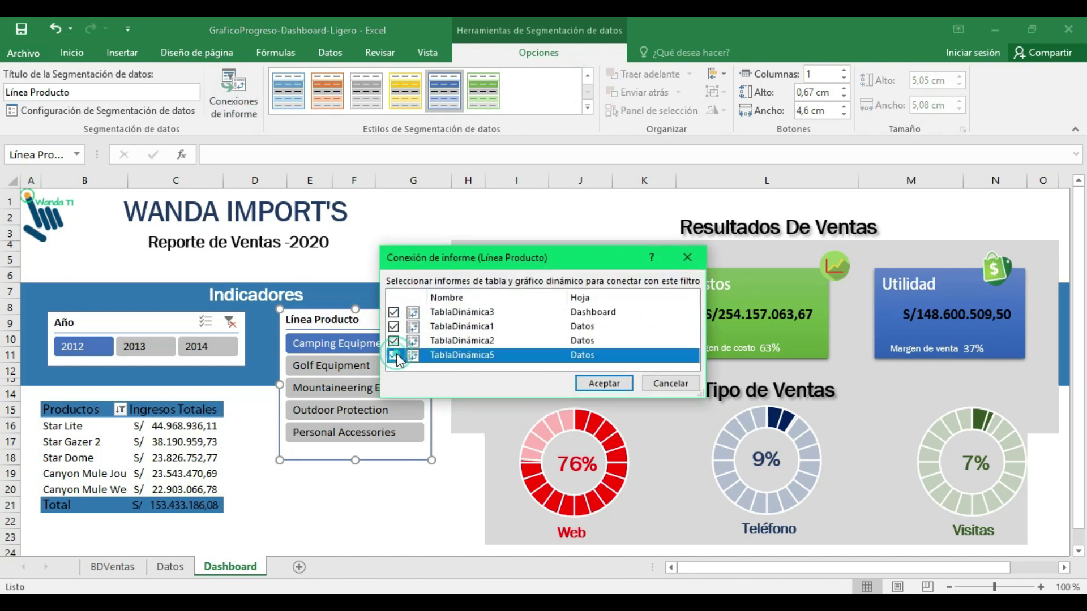
click(591, 386)
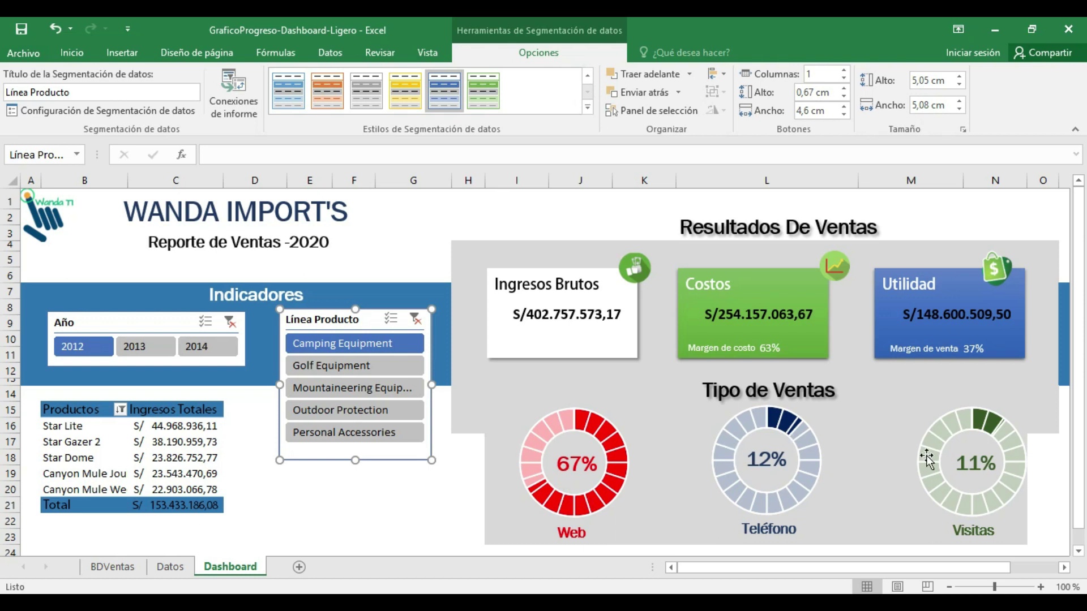
Test each product line on the gauges, finishing on Outdoor Protection (Web 66%, Teléfono 13%, Visitas 11%).
click(355, 367)
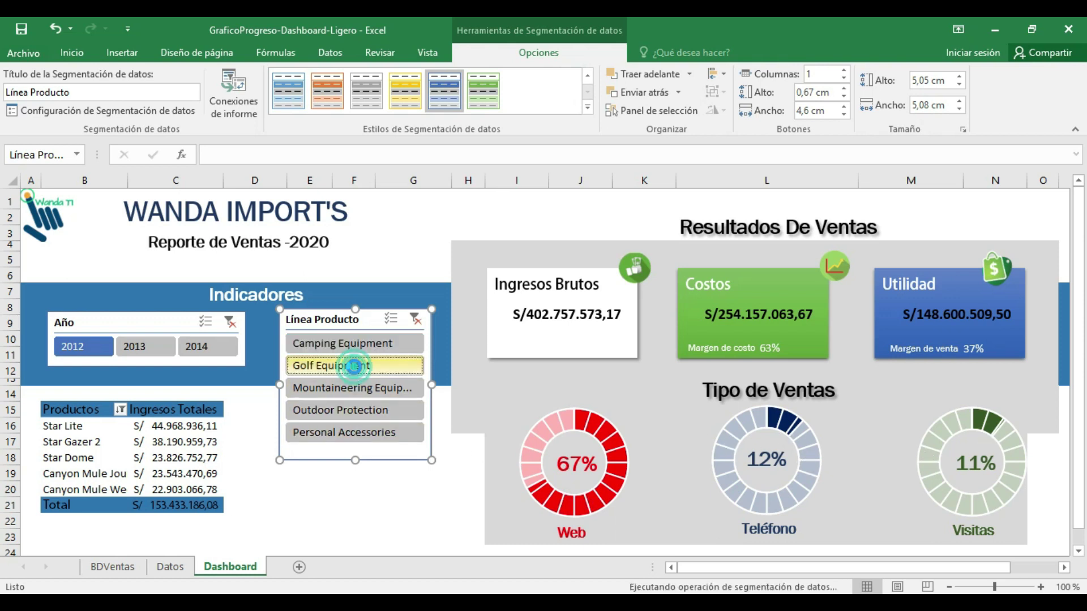
click(353, 388)
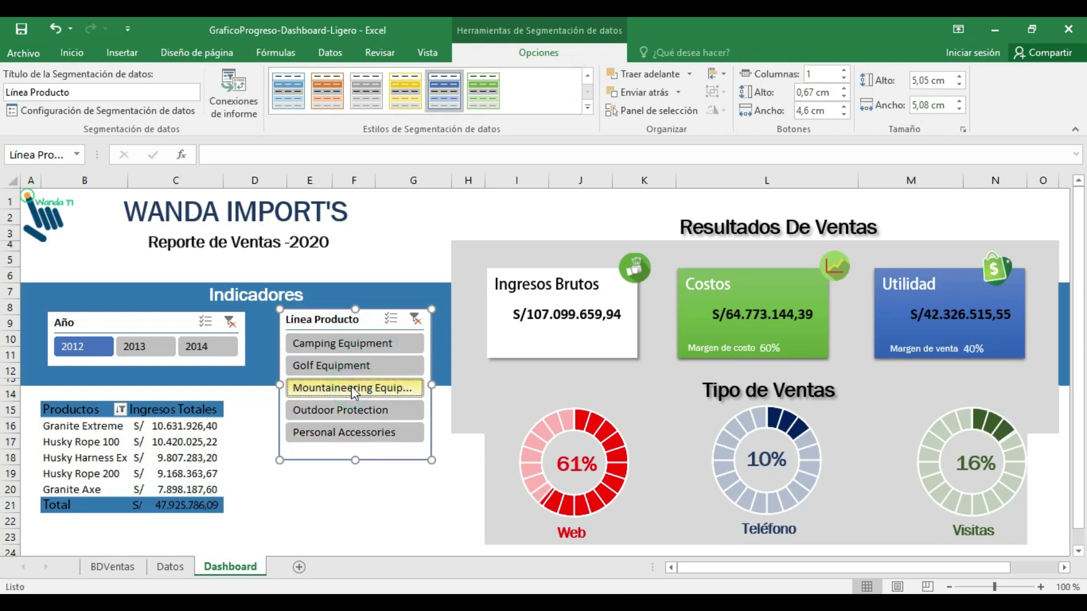
click(355, 411)
click(354, 433)
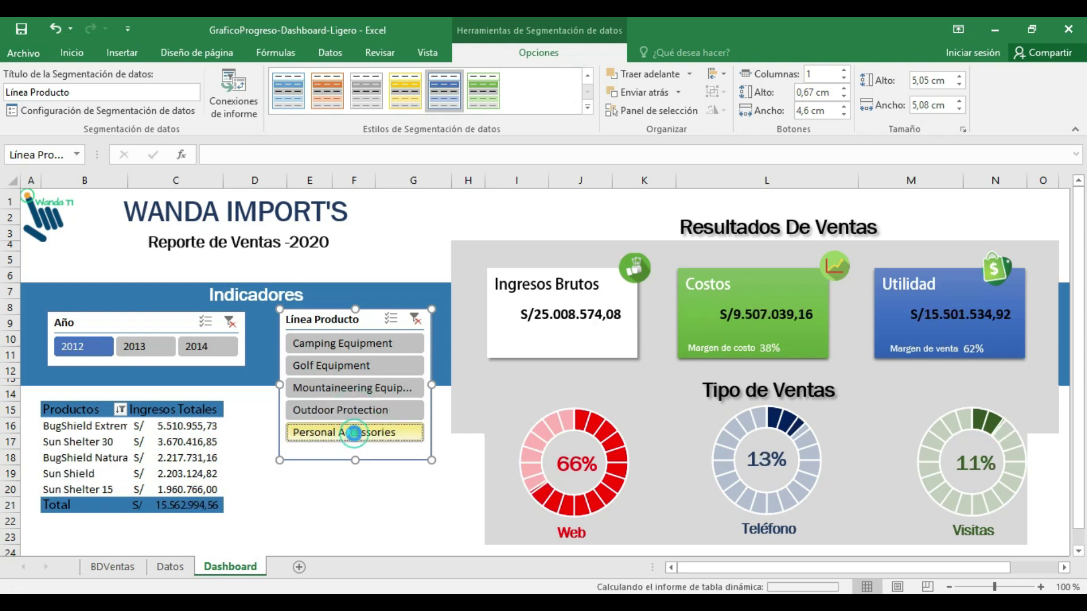
click(365, 365)
click(354, 343)
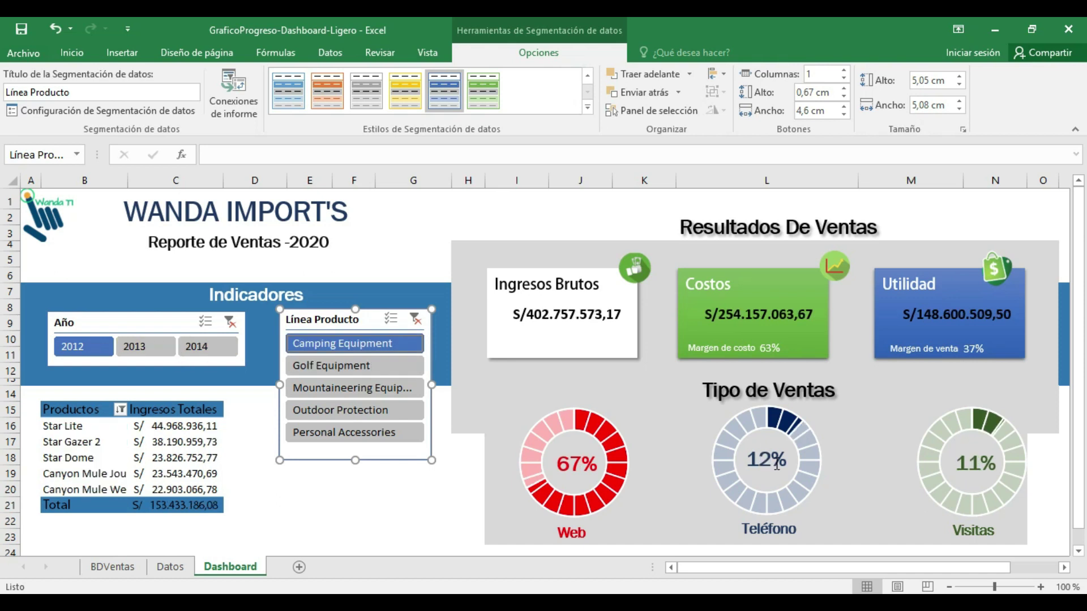
click(364, 410)
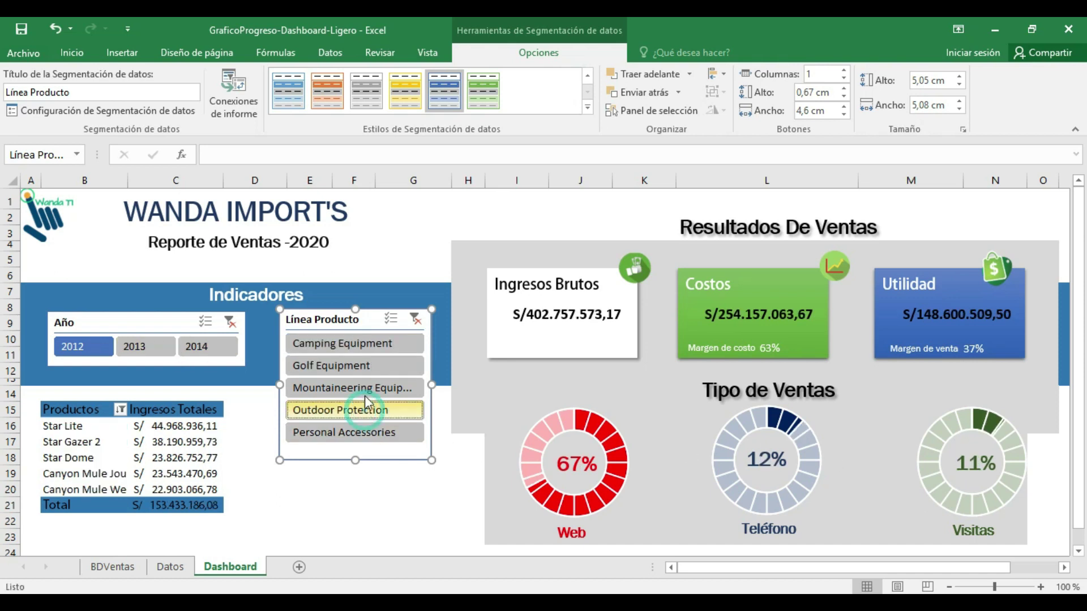
click(365, 392)
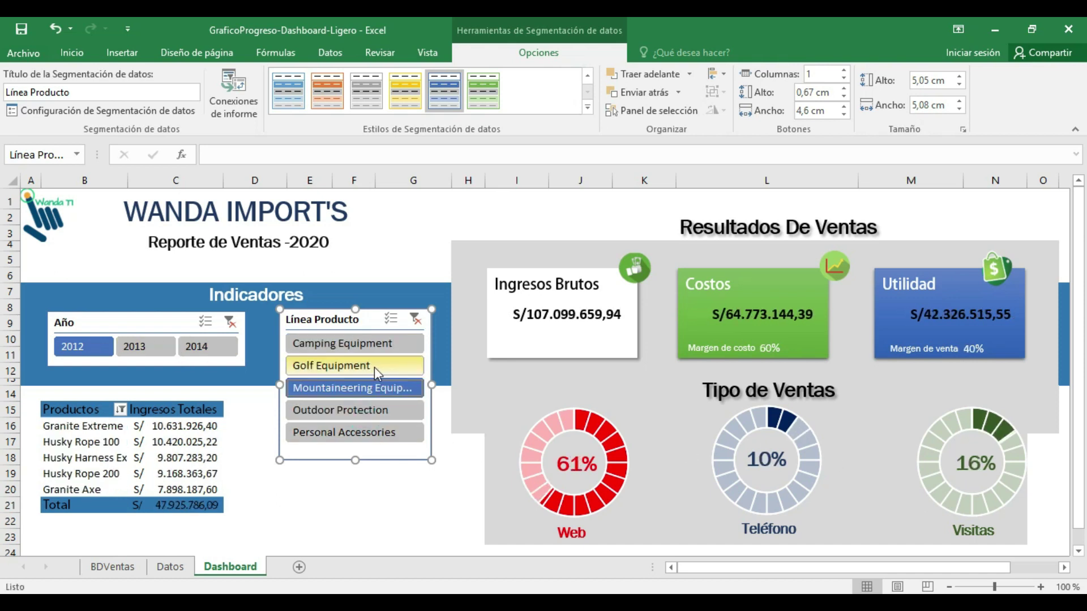
click(375, 366)
click(385, 415)
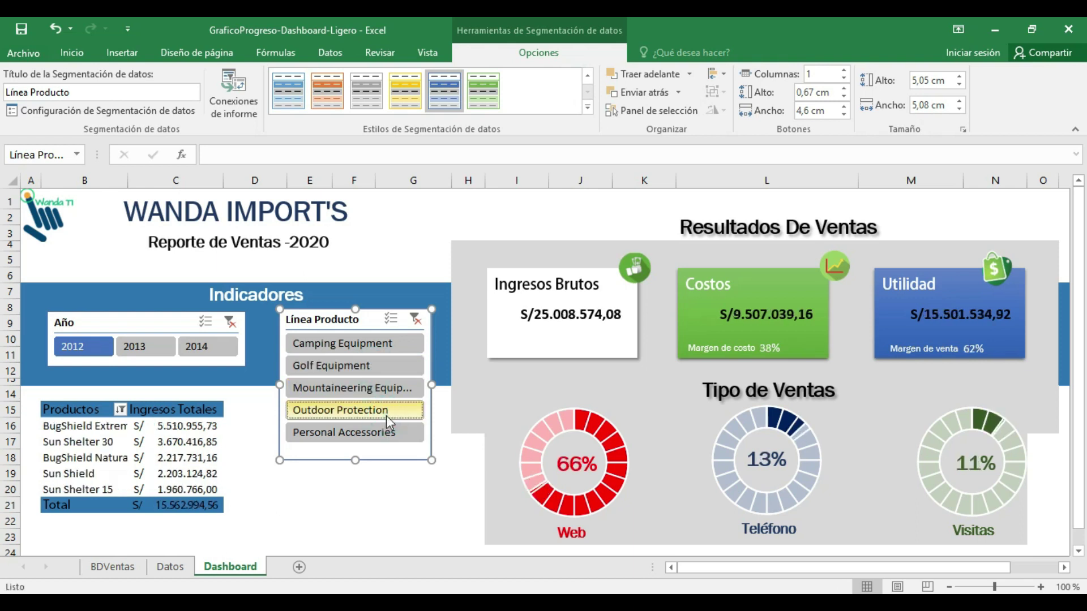